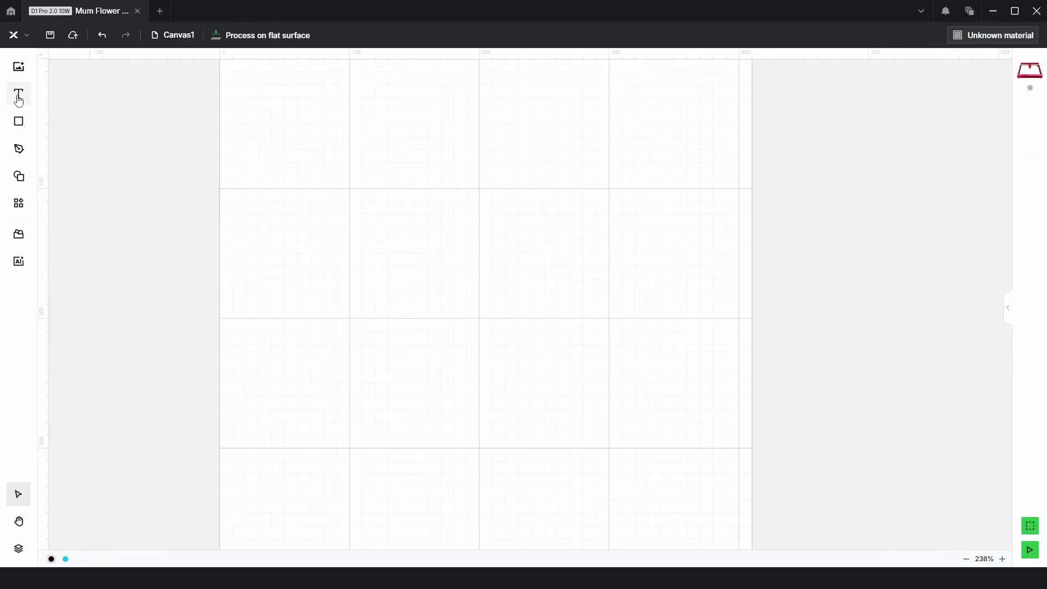
Add a text object reading "MUM" near the middle of the canvas and enlarge it to about 410 mm wide.
{"action": "left_click", "coordinate": [18, 94]}
{"action": "left_click", "coordinate": [470, 235]}
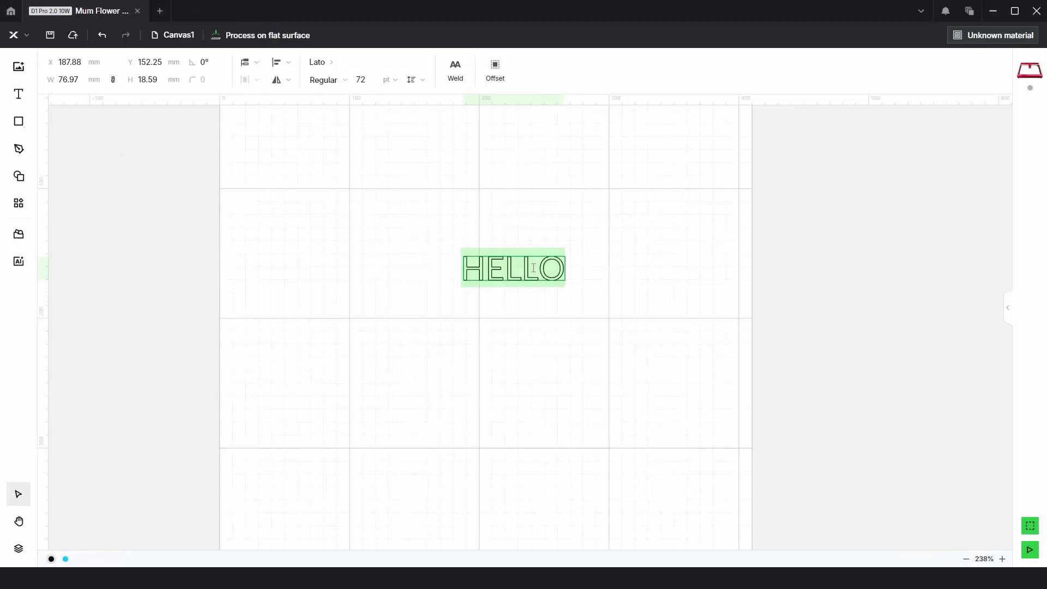
{"action": "left_click", "coordinate": [505, 267]}
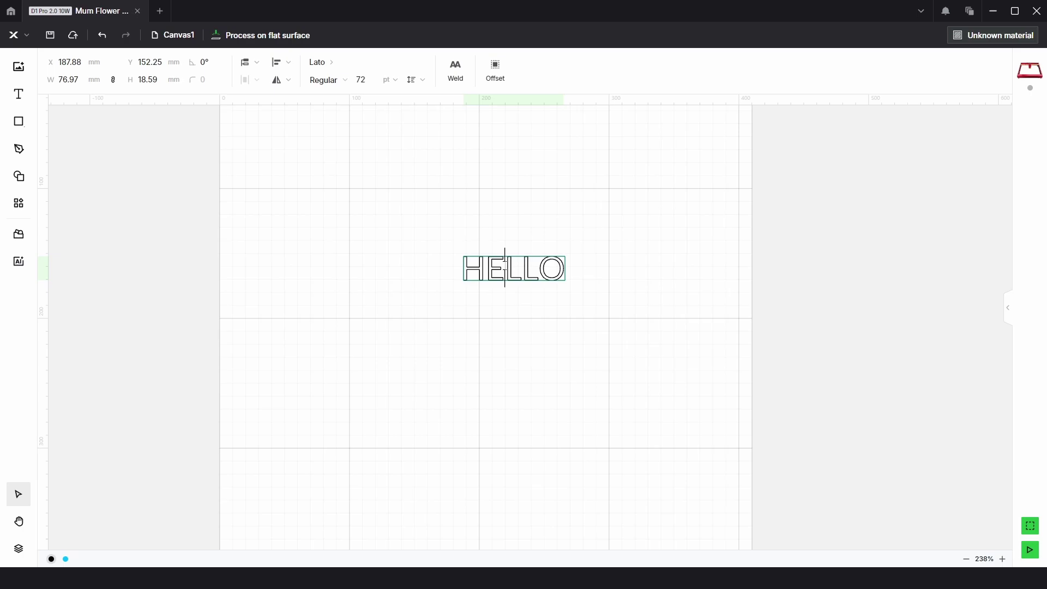
{"action": "key", "text": "Delete"}
{"action": "key", "text": "Delete"}
{"action": "key", "text": "Delete"}
{"action": "key", "text": "BackSpace"}
{"action": "key", "text": "BackSpace"}
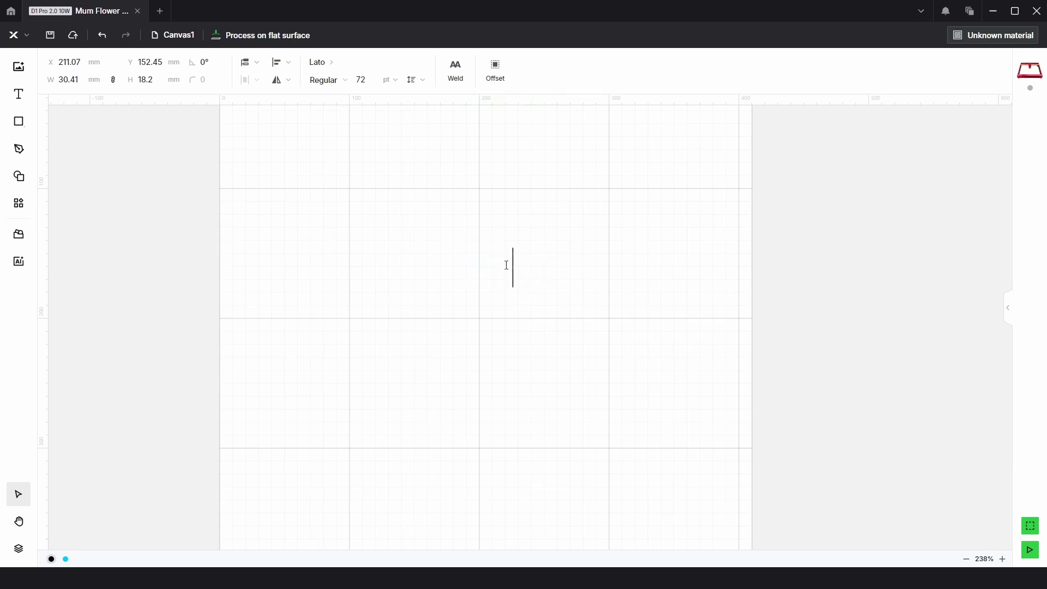
{"action": "type", "text": "MUM"}
{"action": "key", "text": "Escape"}
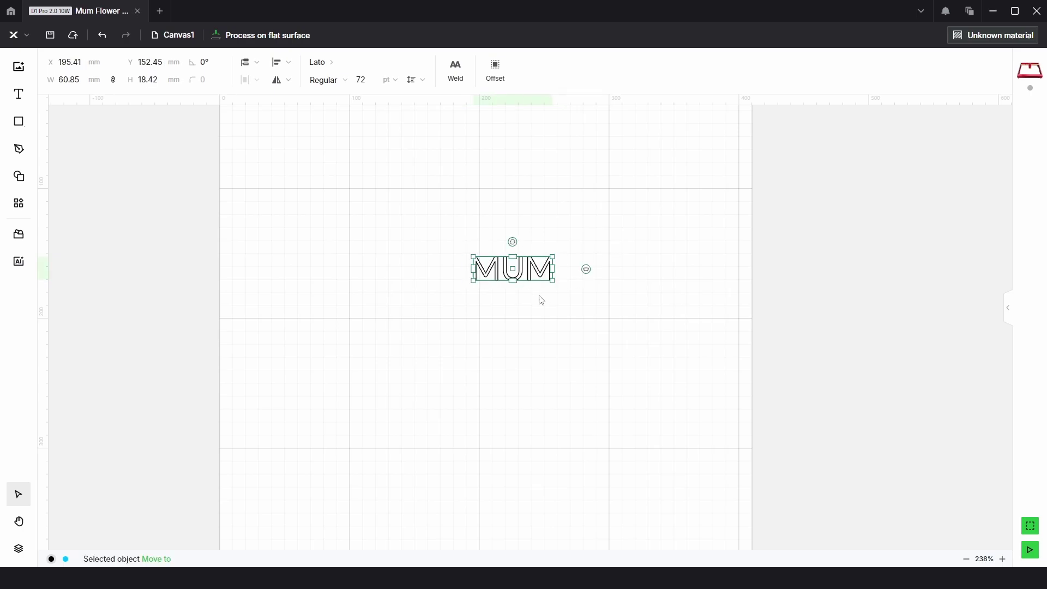
{"action": "left_click_drag", "start_coordinate": [516, 283], "coordinate": [490, 293]}
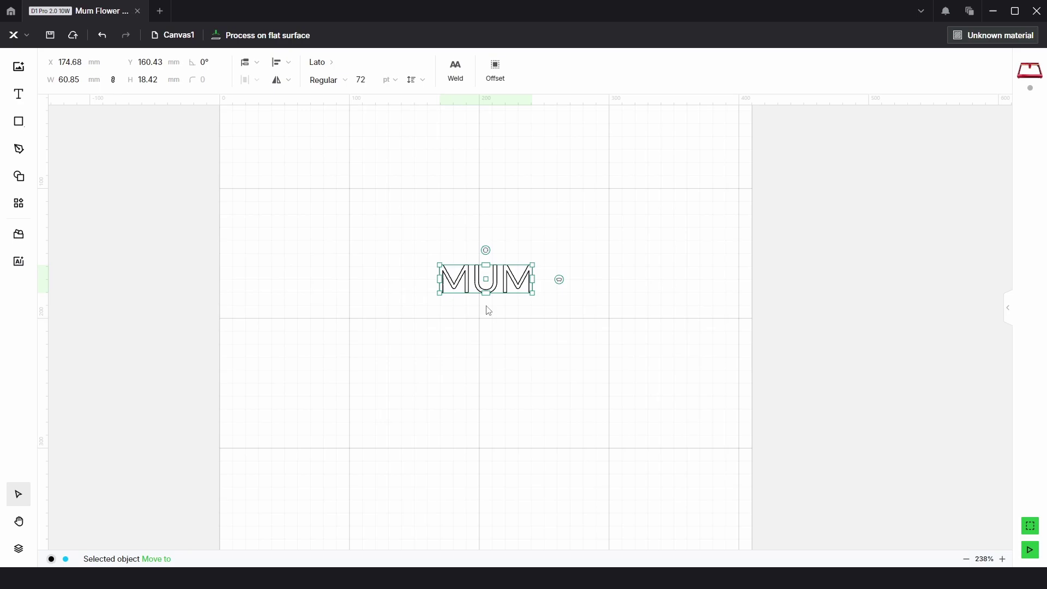
Find the Titan One font and apply it to the MUM text.
{"action": "left_click", "coordinate": [331, 66]}
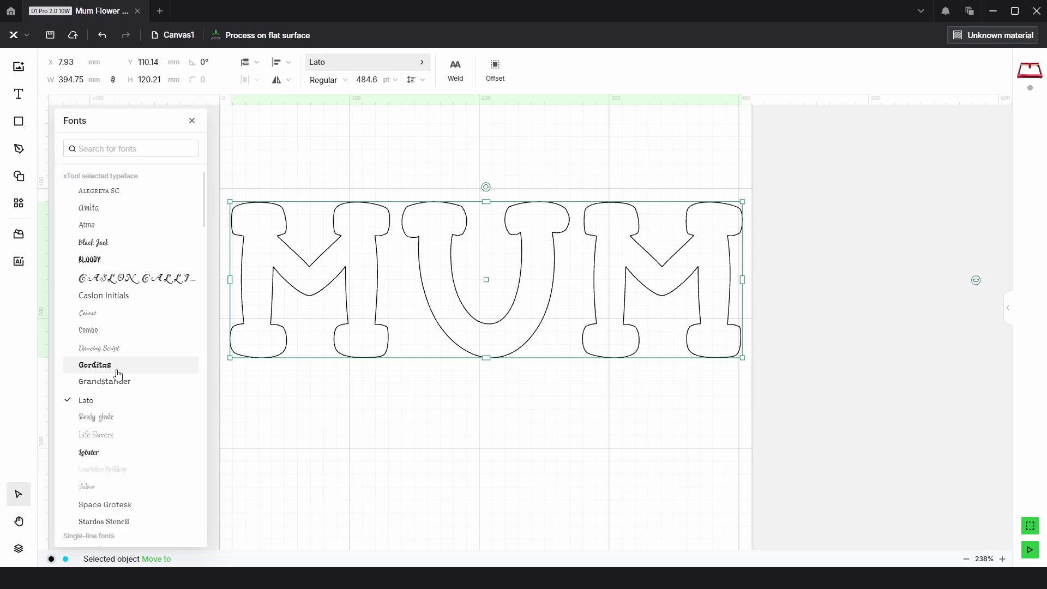
{"action": "scroll", "coordinate": [116, 371], "scroll_direction": "down", "scroll_amount": 2}
{"action": "scroll", "coordinate": [118, 273], "scroll_direction": "up", "scroll_amount": 2}
{"action": "left_click", "coordinate": [112, 150]}
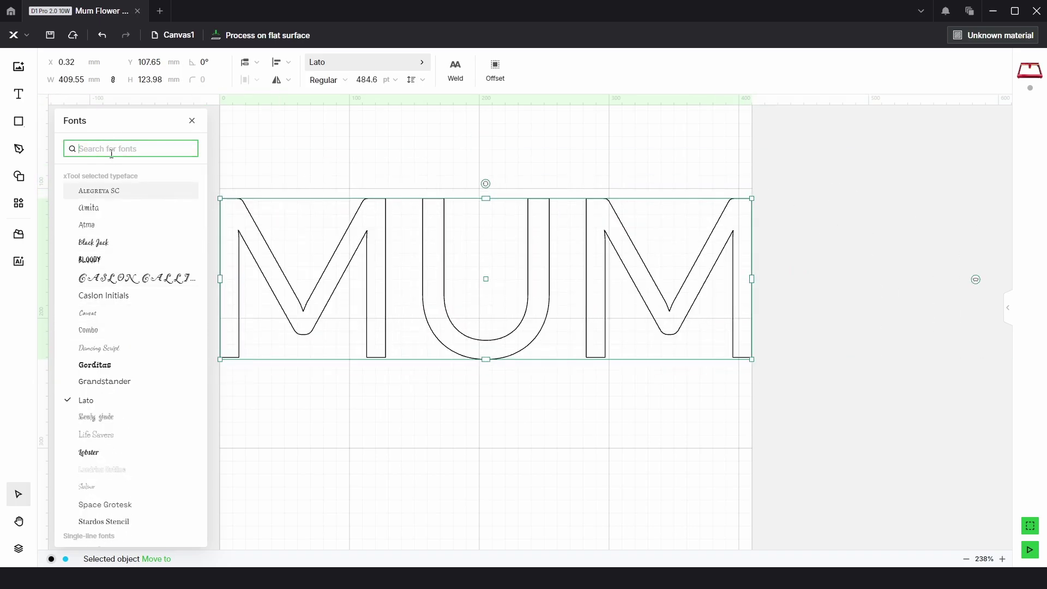
{"action": "type", "text": "TIT"}
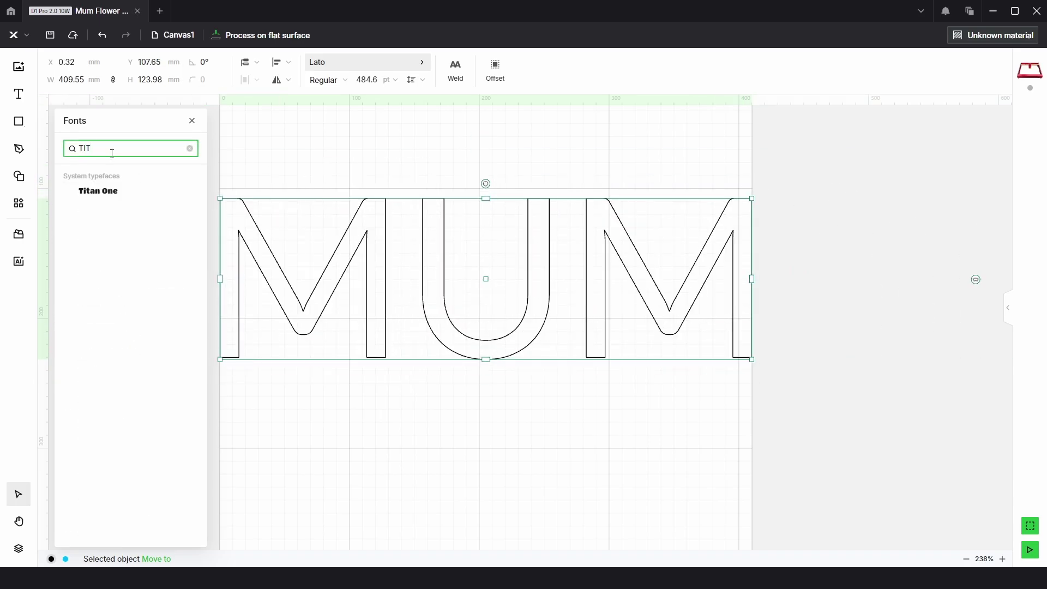
{"action": "left_click", "coordinate": [112, 194]}
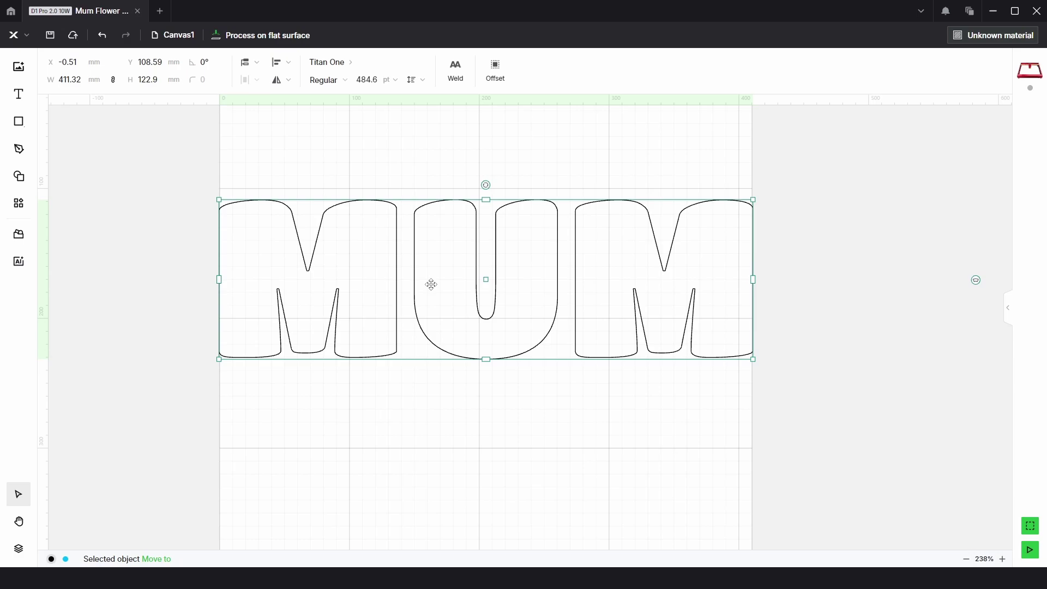
Set the height of the MUM text to 200 mm, keeping its proportions.
{"action": "left_click_drag", "start_coordinate": [432, 284], "coordinate": [478, 325]}
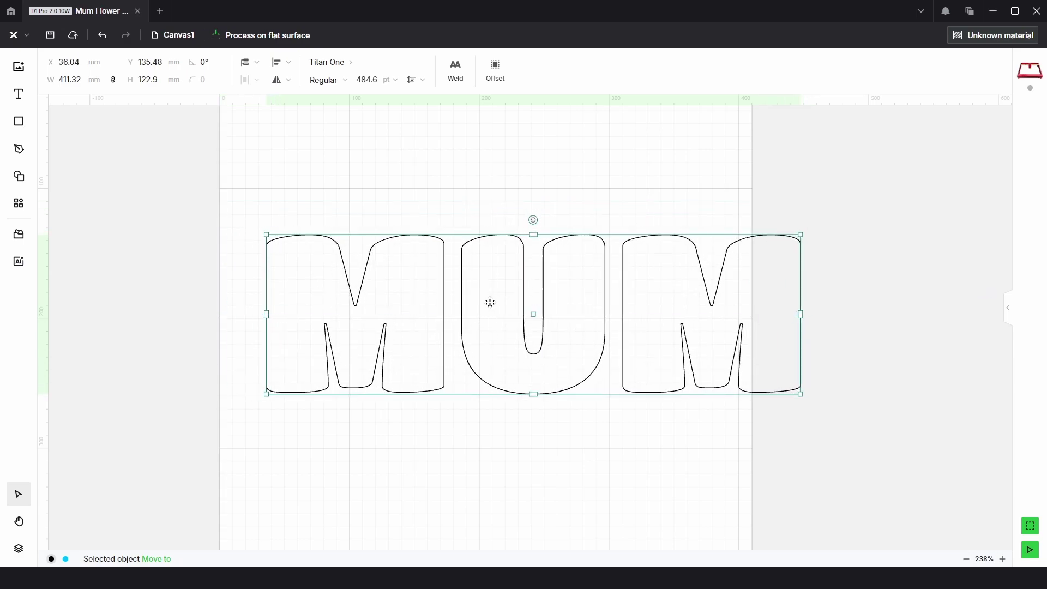
{"action": "left_click_drag", "start_coordinate": [491, 303], "coordinate": [518, 304]}
{"action": "left_click", "coordinate": [153, 80]}
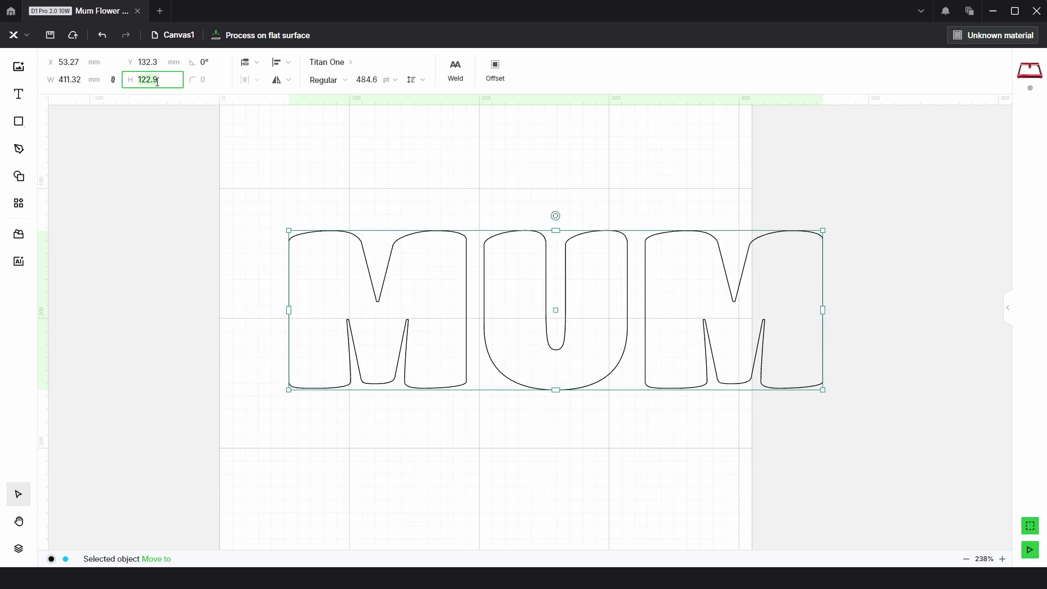
{"action": "type", "text": "200"}
{"action": "key", "text": "Return"}
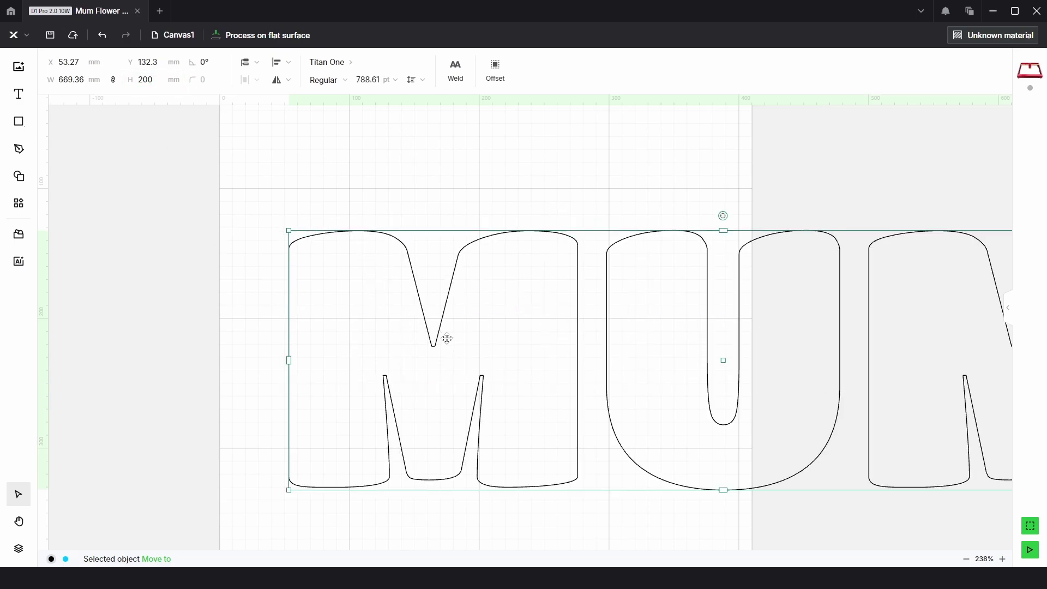
Split the MUM text into separate letters and delete the U and the last M.
{"action": "left_click_drag", "start_coordinate": [446, 339], "coordinate": [435, 307]}
{"action": "right_click", "coordinate": [500, 278]}
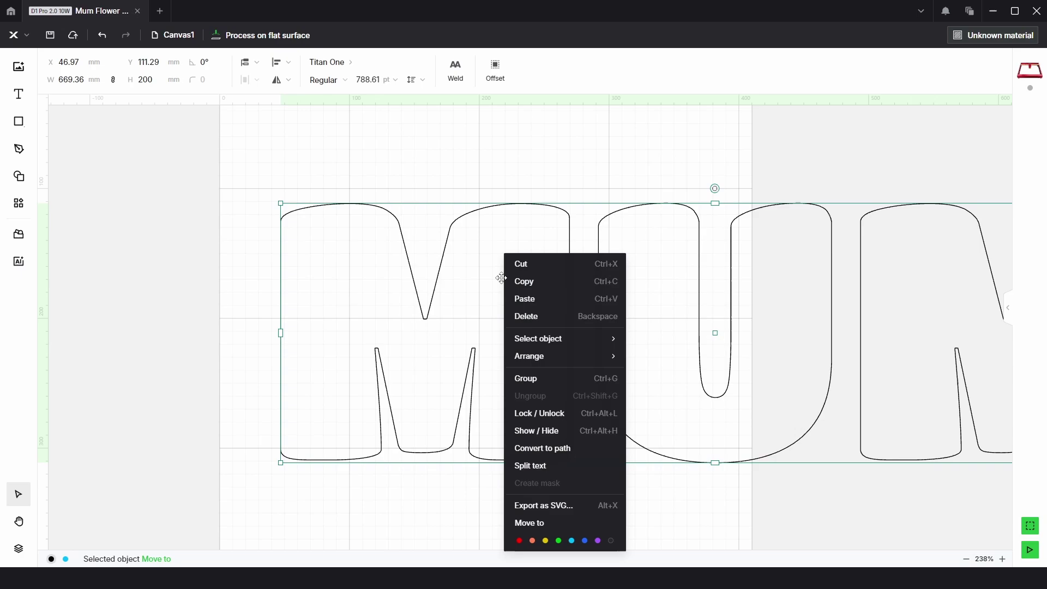
{"action": "left_click", "coordinate": [532, 465]}
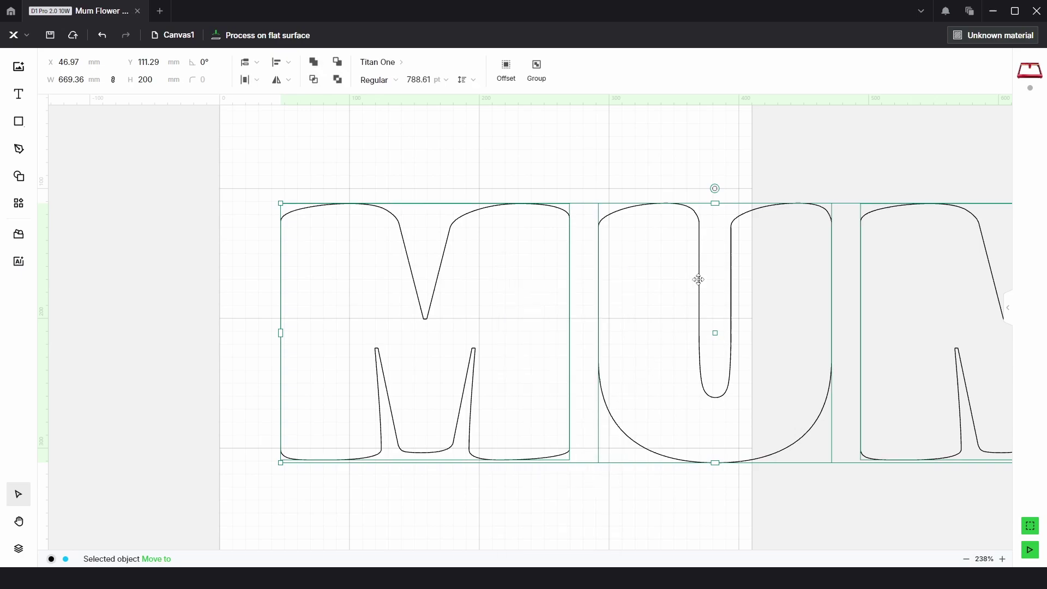
{"action": "left_click", "coordinate": [715, 177]}
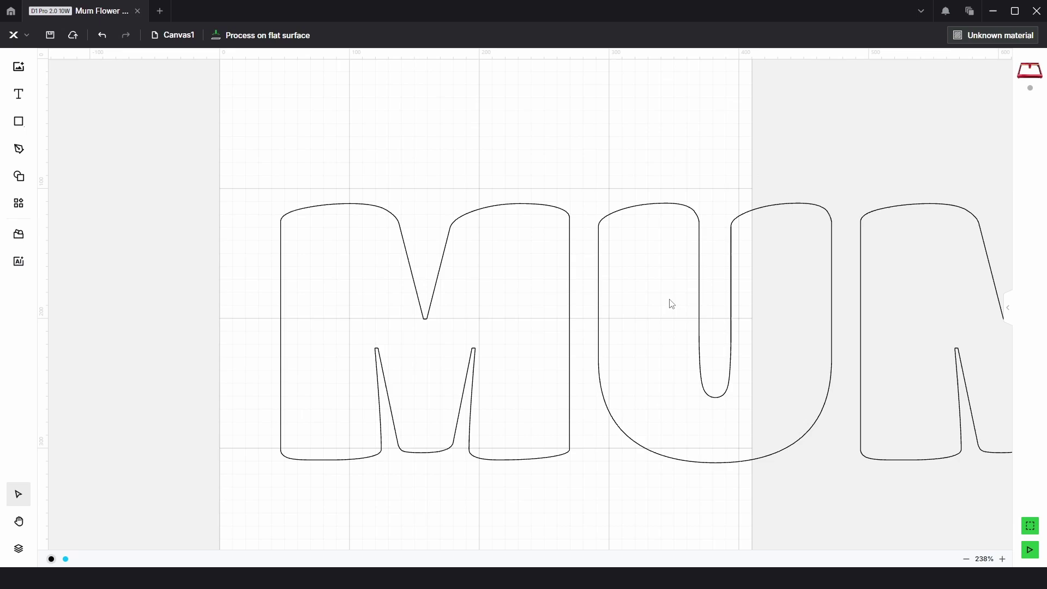
{"action": "left_click_drag", "start_coordinate": [937, 165], "coordinate": [793, 278]}
{"action": "key", "text": "Delete"}
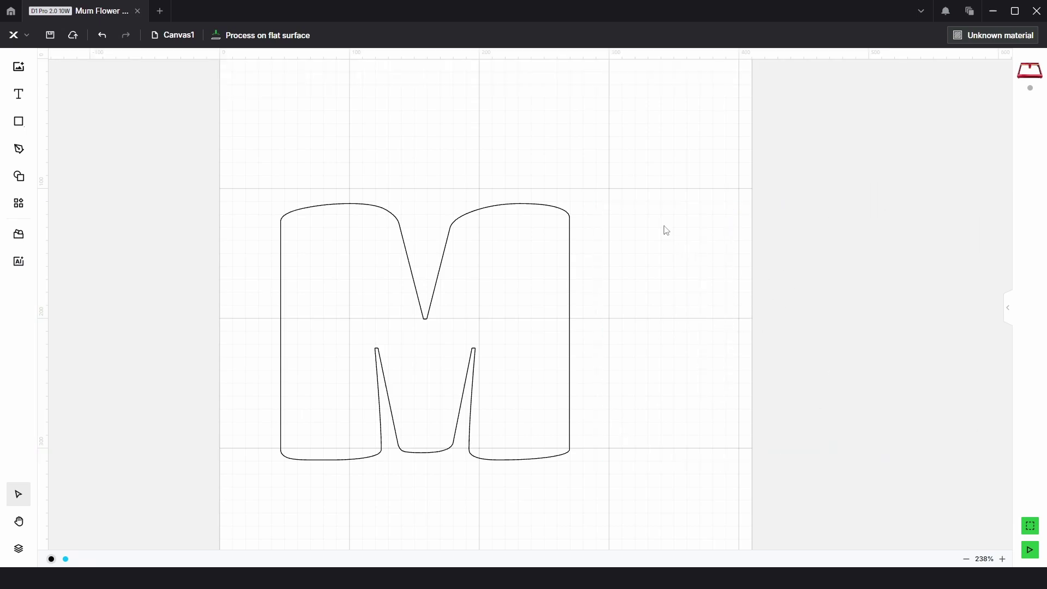
Set the remaining M's height to 200 mm and align it to the centre of the work area.
{"action": "left_click", "coordinate": [488, 280]}
{"action": "left_click", "coordinate": [162, 80]}
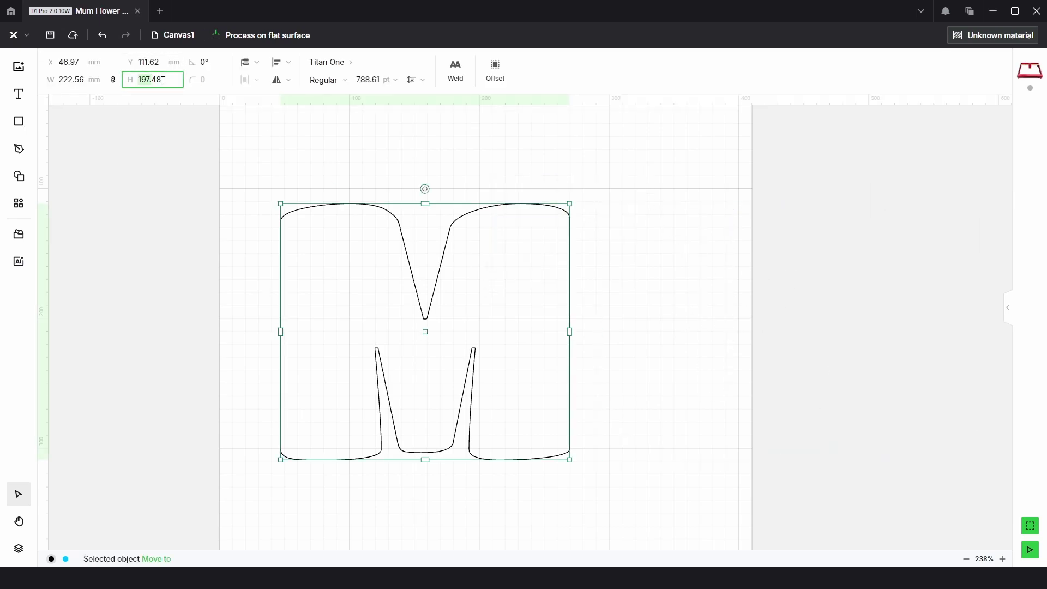
{"action": "type", "text": "200"}
{"action": "key", "text": "Return"}
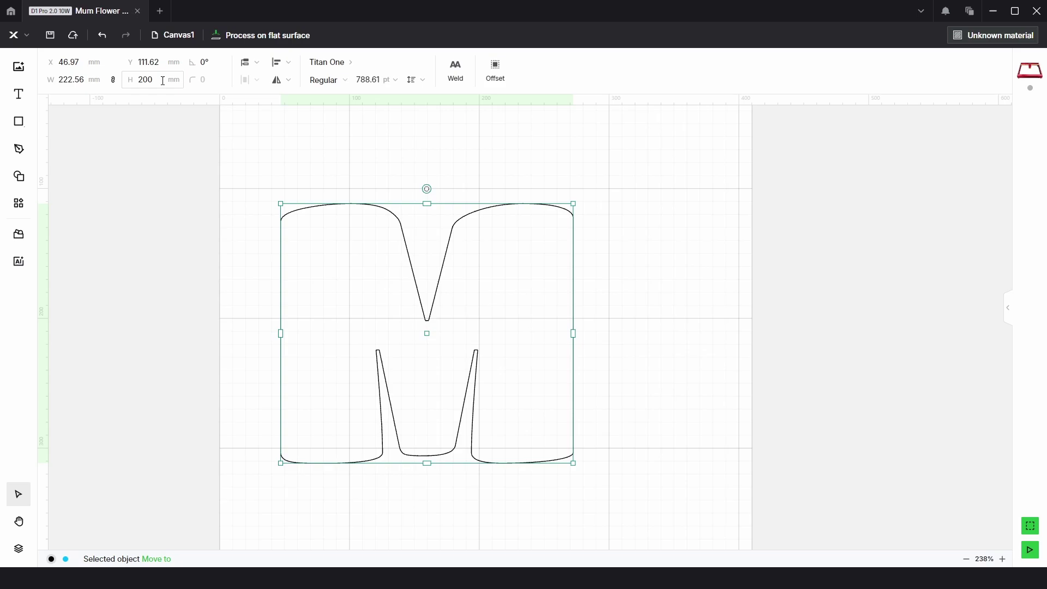
{"action": "left_click", "coordinate": [292, 67]}
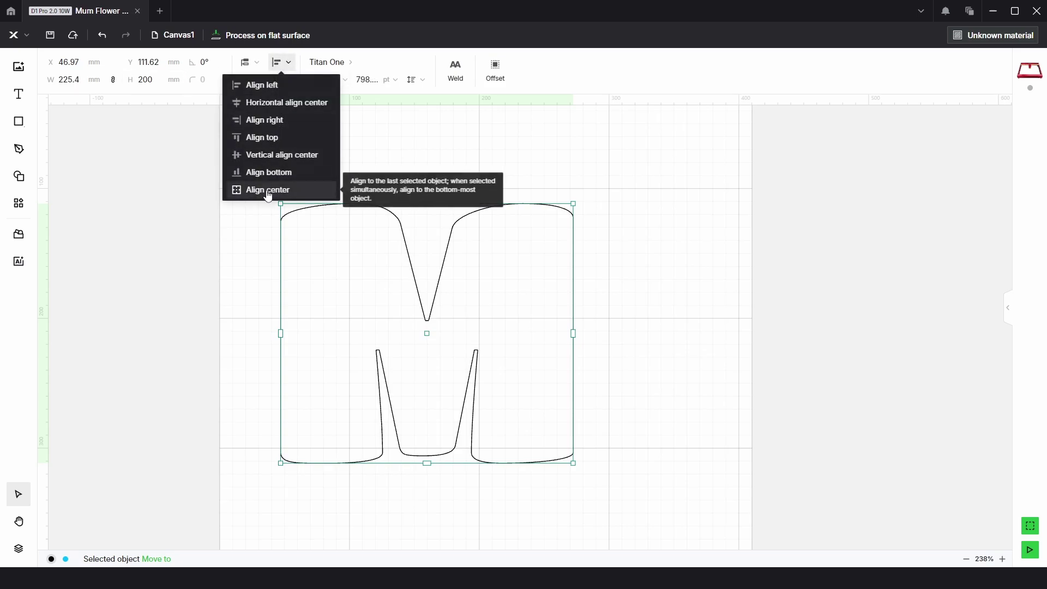
{"action": "left_click", "coordinate": [273, 189]}
Create an inner-only offset of the M outline at a distance of 5 mm.
{"action": "left_click", "coordinate": [501, 78]}
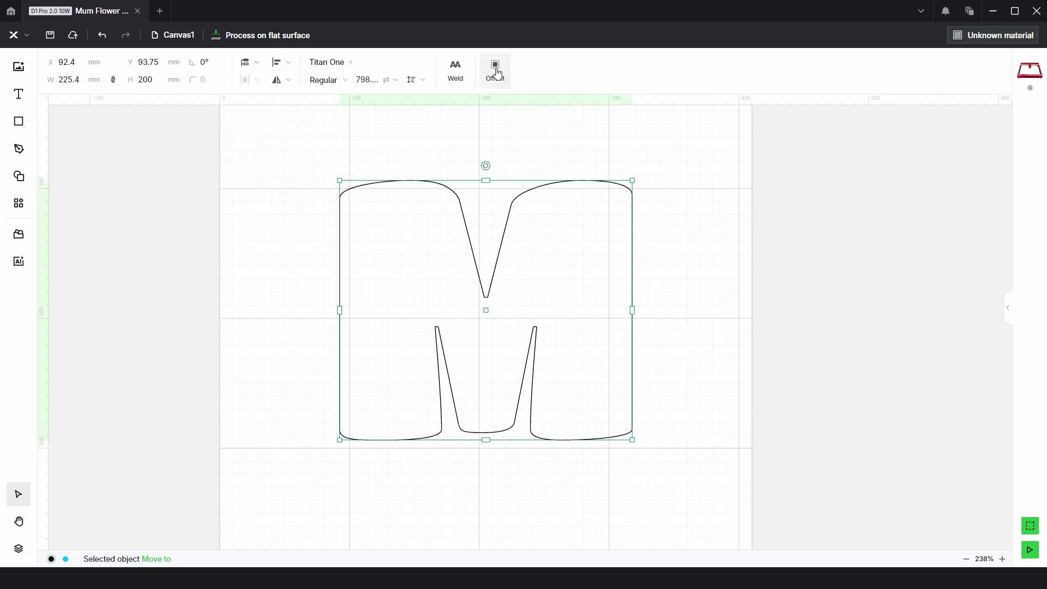
{"action": "left_click", "coordinate": [433, 149]}
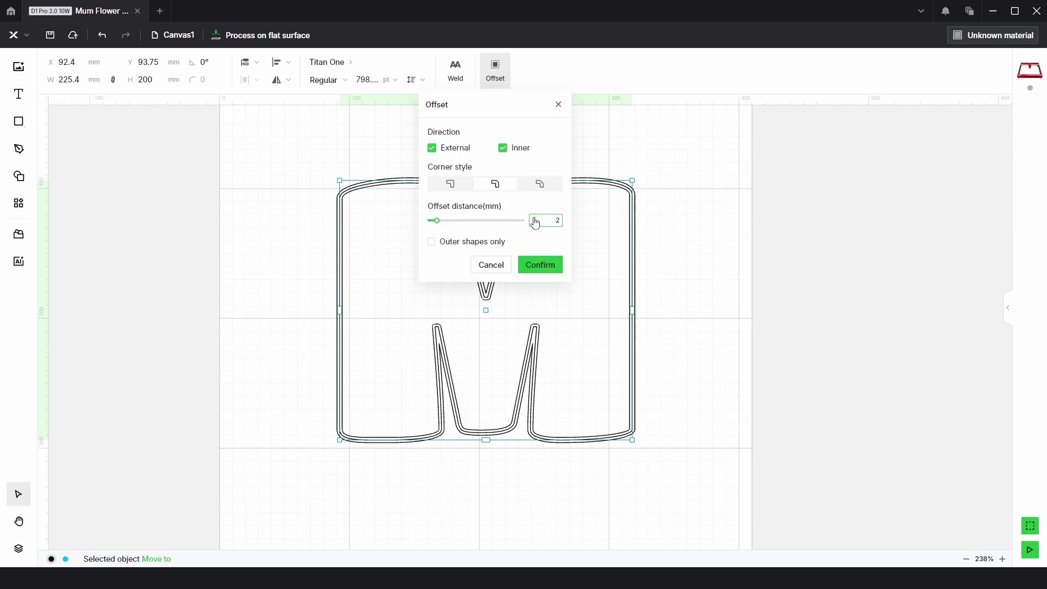
{"action": "scroll", "coordinate": [535, 223], "scroll_direction": "up", "scroll_amount": 4}
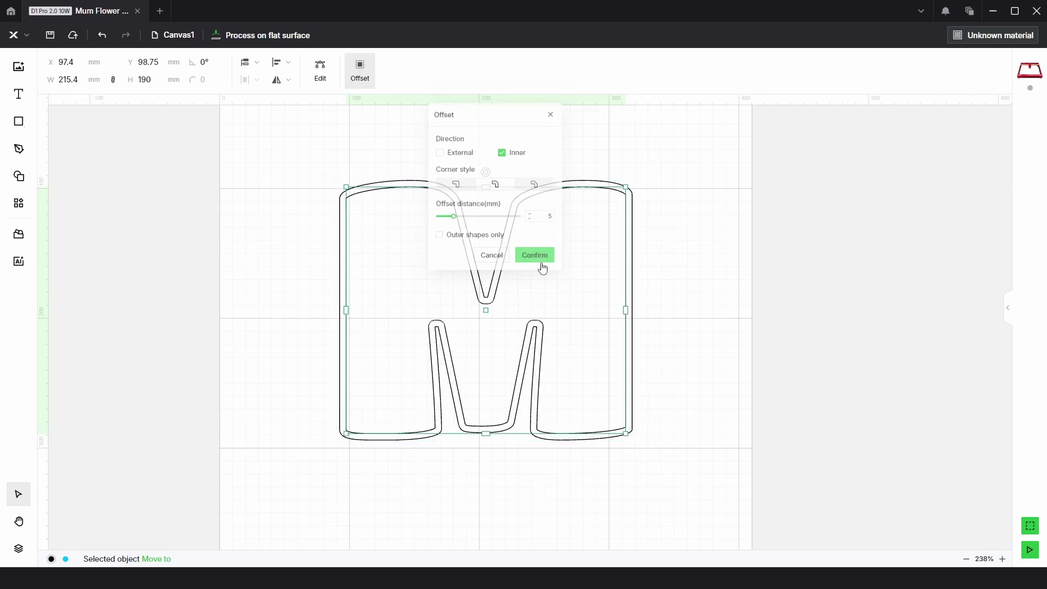
{"action": "left_click", "coordinate": [542, 266]}
Convert both M outlines to paths and combine them into a compound vector.
{"action": "left_click_drag", "start_coordinate": [676, 256], "coordinate": [551, 164]}
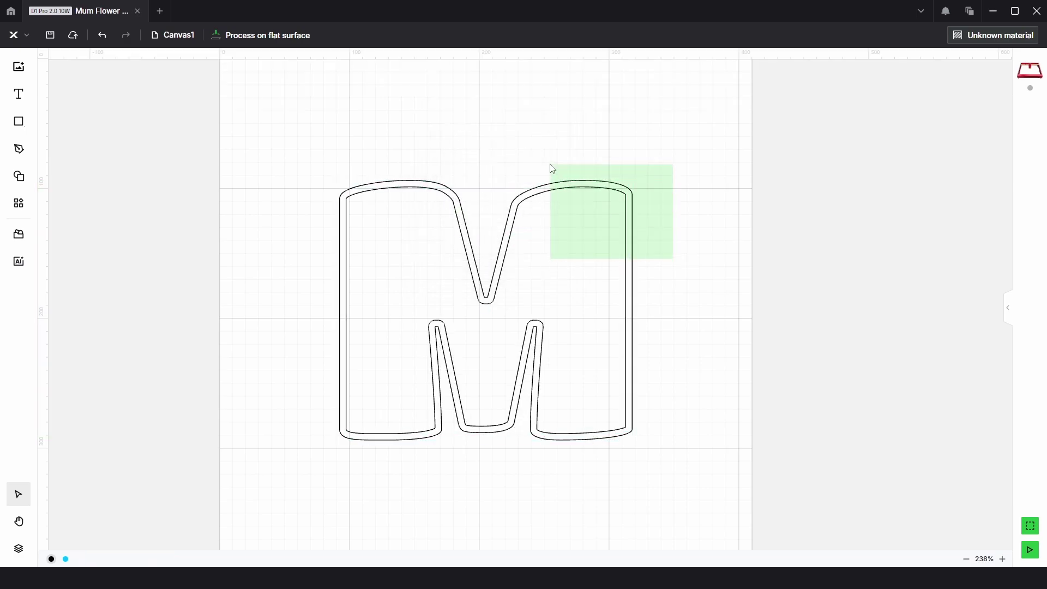
{"action": "right_click", "coordinate": [582, 262]}
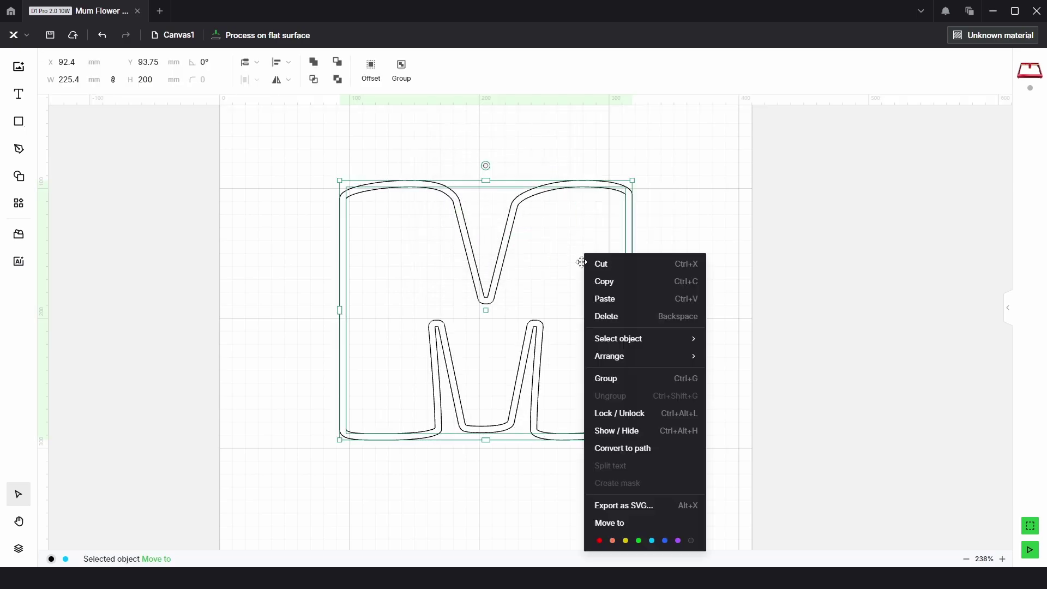
{"action": "left_click", "coordinate": [627, 450]}
{"action": "left_click_drag", "start_coordinate": [694, 289], "coordinate": [564, 150]}
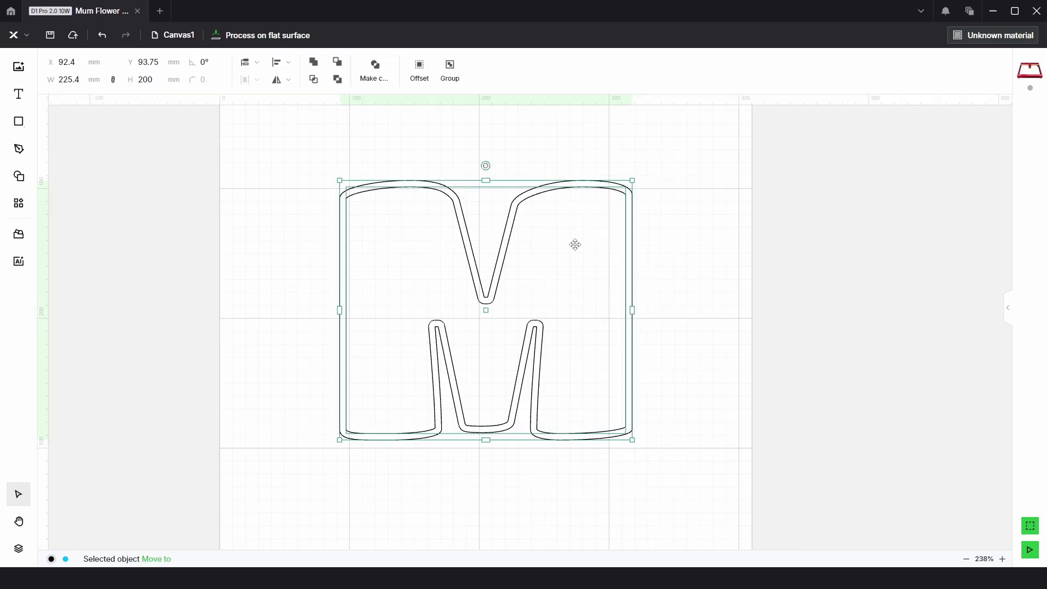
{"action": "right_click", "coordinate": [577, 243]}
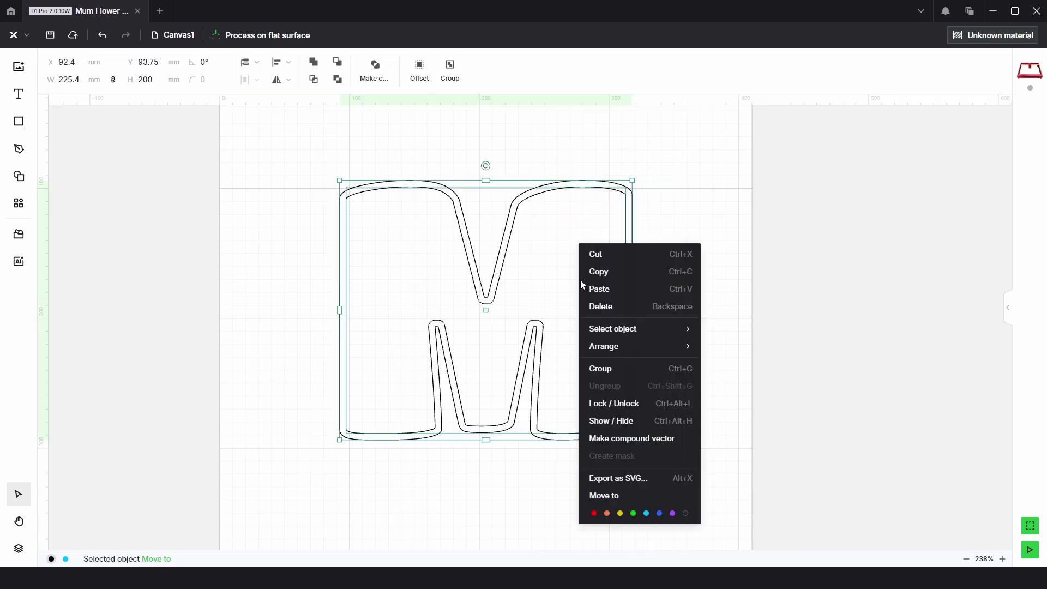
{"action": "left_click", "coordinate": [619, 440]}
Set the compound M's processing type to Engrave so the band between its outlines is filled.
{"action": "left_click", "coordinate": [1010, 310]}
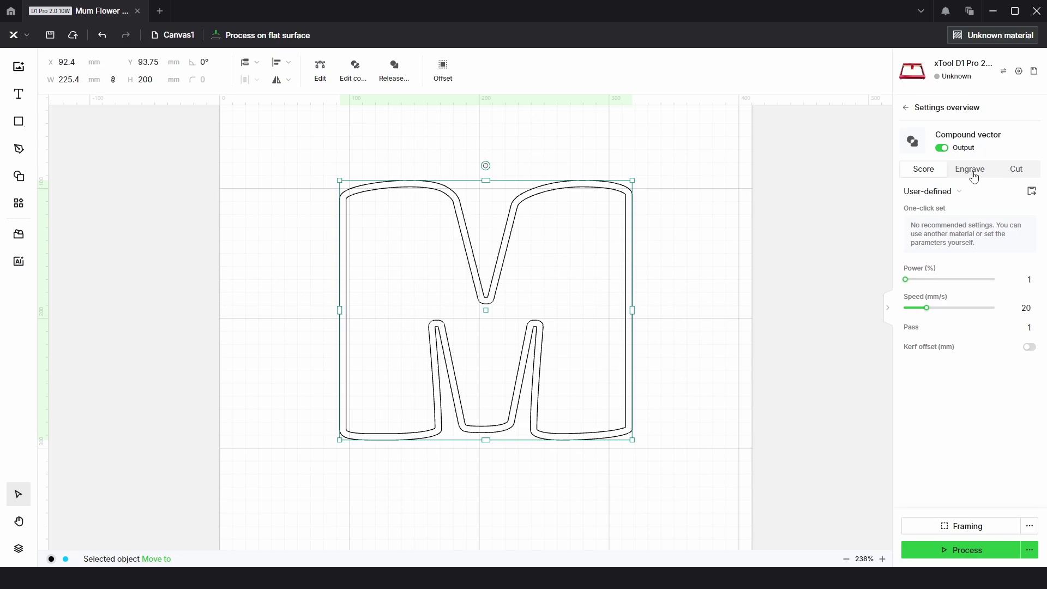
{"action": "left_click", "coordinate": [969, 170]}
{"action": "left_click", "coordinate": [889, 309]}
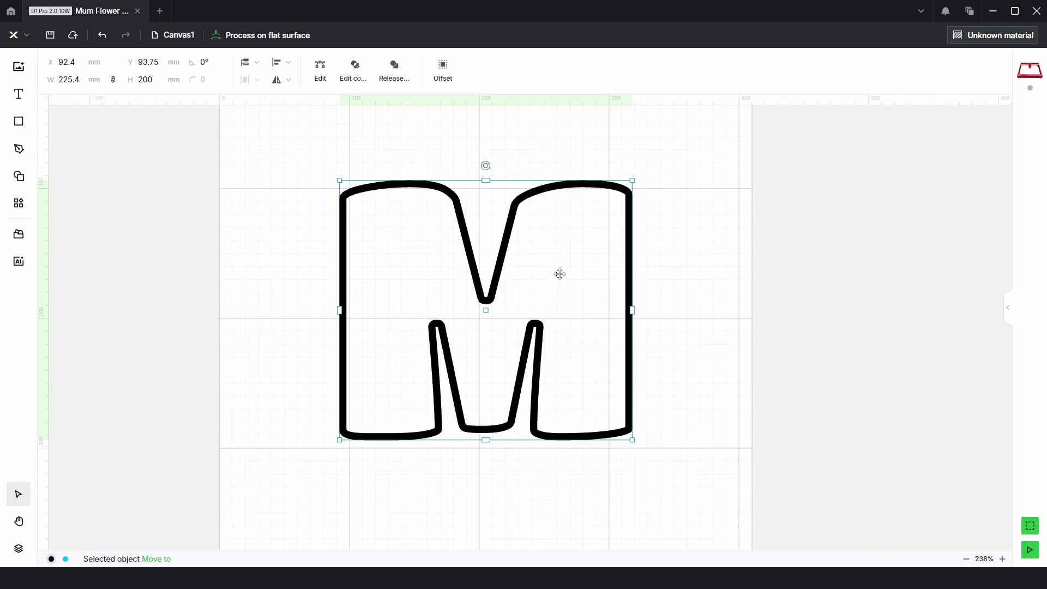
{"action": "left_click", "coordinate": [735, 287]}
{"action": "left_click_drag", "start_coordinate": [759, 305], "coordinate": [593, 209]}
{"action": "left_click", "coordinate": [736, 231]}
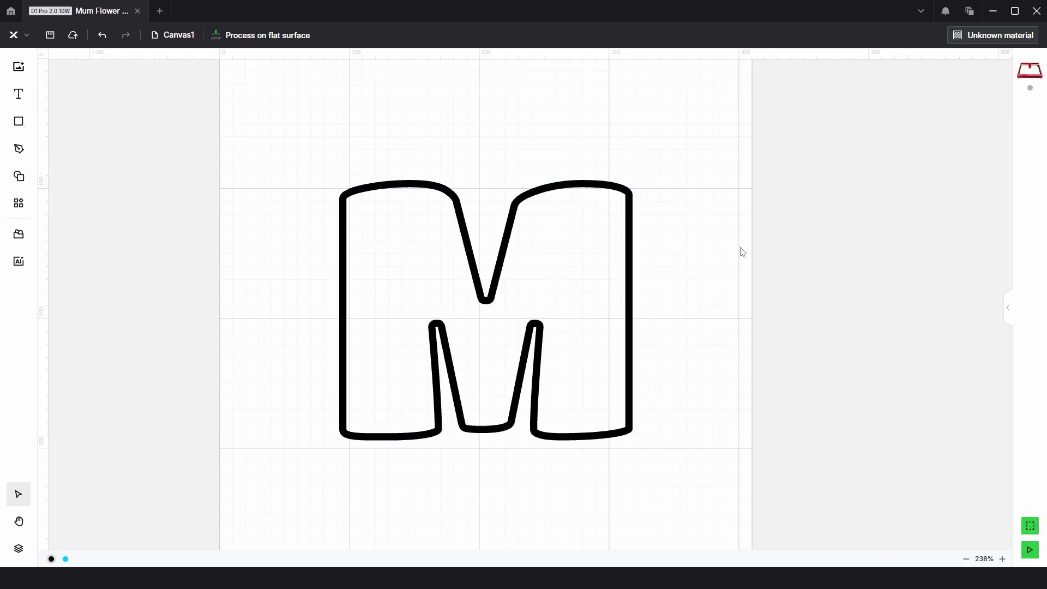
Insert an outlined five-petal flower and a solid eight-petal flower from the Plant shapes and place them right of the M.
{"action": "left_click", "coordinate": [23, 176]}
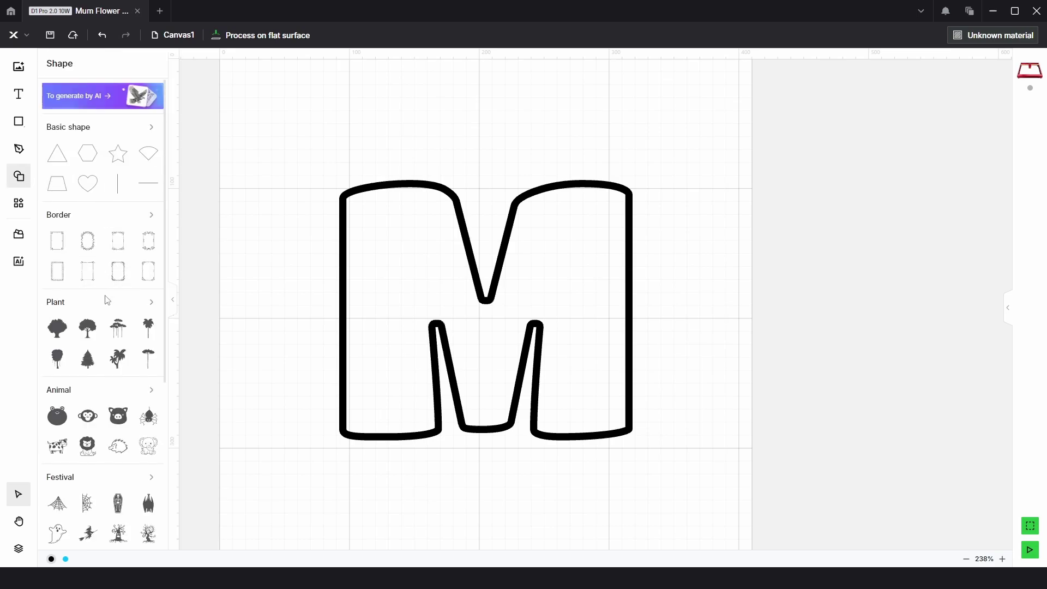
{"action": "left_click", "coordinate": [150, 302]}
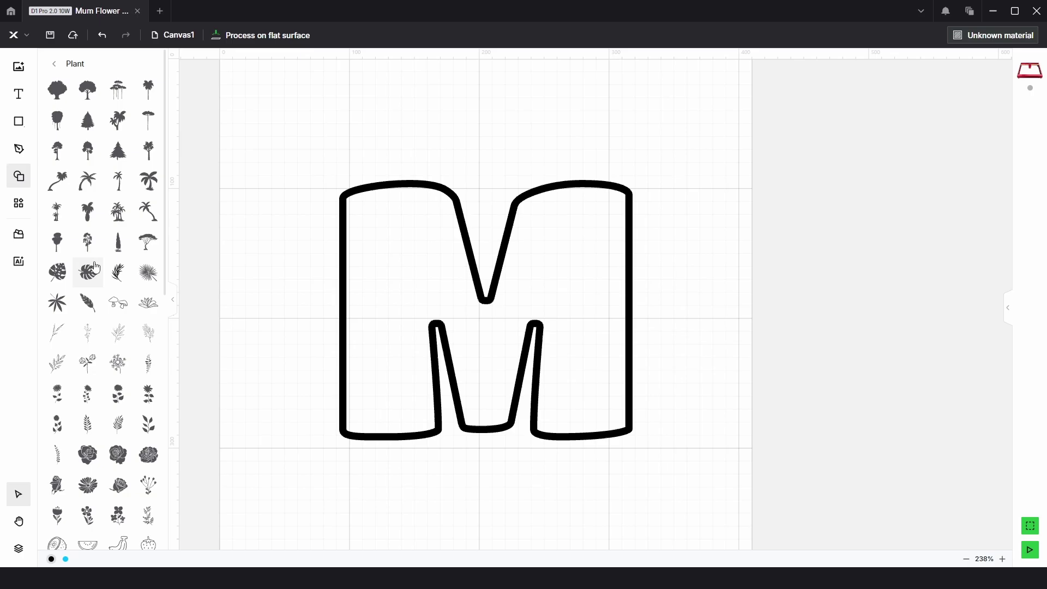
{"action": "scroll", "coordinate": [96, 266], "scroll_direction": "down", "scroll_amount": 1}
{"action": "scroll", "coordinate": [96, 266], "scroll_direction": "down", "scroll_amount": 10}
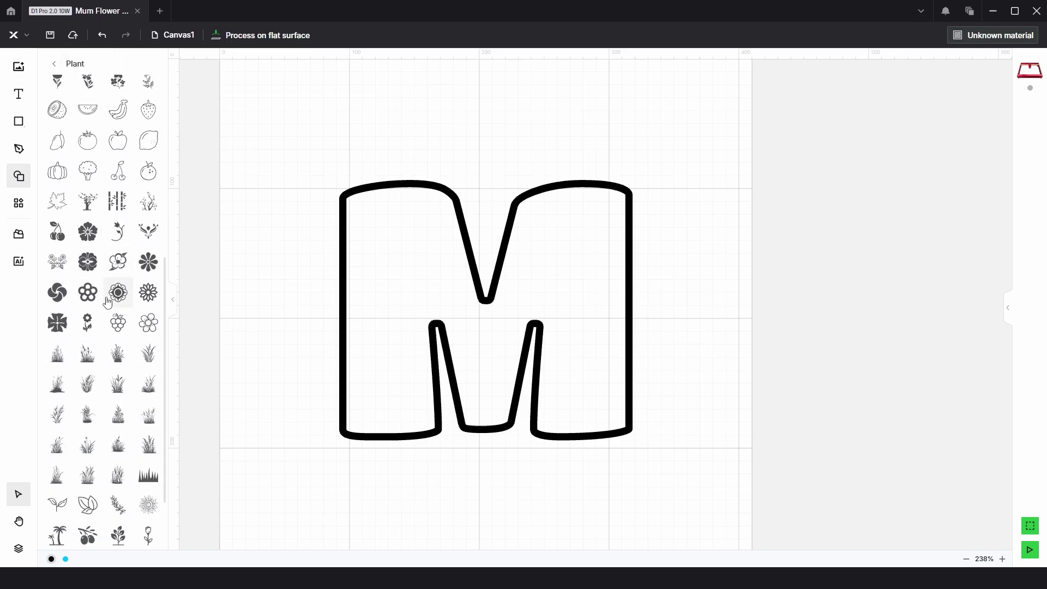
{"action": "left_click", "coordinate": [148, 326]}
{"action": "left_click", "coordinate": [149, 308]}
{"action": "left_click_drag", "start_coordinate": [597, 328], "coordinate": [698, 318]}
{"action": "left_click_drag", "start_coordinate": [596, 306], "coordinate": [678, 243]}
Add the ring-petal flower, grape bunch, layered round flower and cross-shaped flower, spreading them out right of the M.
{"action": "left_click", "coordinate": [87, 338]}
{"action": "left_click_drag", "start_coordinate": [601, 333], "coordinate": [667, 189]}
{"action": "left_click", "coordinate": [118, 369]}
{"action": "left_click", "coordinate": [118, 339]}
{"action": "left_click_drag", "start_coordinate": [613, 343], "coordinate": [758, 321]}
{"action": "left_click", "coordinate": [58, 369]}
Add the solid grass strip shape and place it beside the M's lower right corner.
{"action": "scroll", "coordinate": [147, 376], "scroll_direction": "down", "scroll_amount": 3}
{"action": "left_click", "coordinate": [148, 381]}
{"action": "left_click_drag", "start_coordinate": [622, 355], "coordinate": [680, 421]}
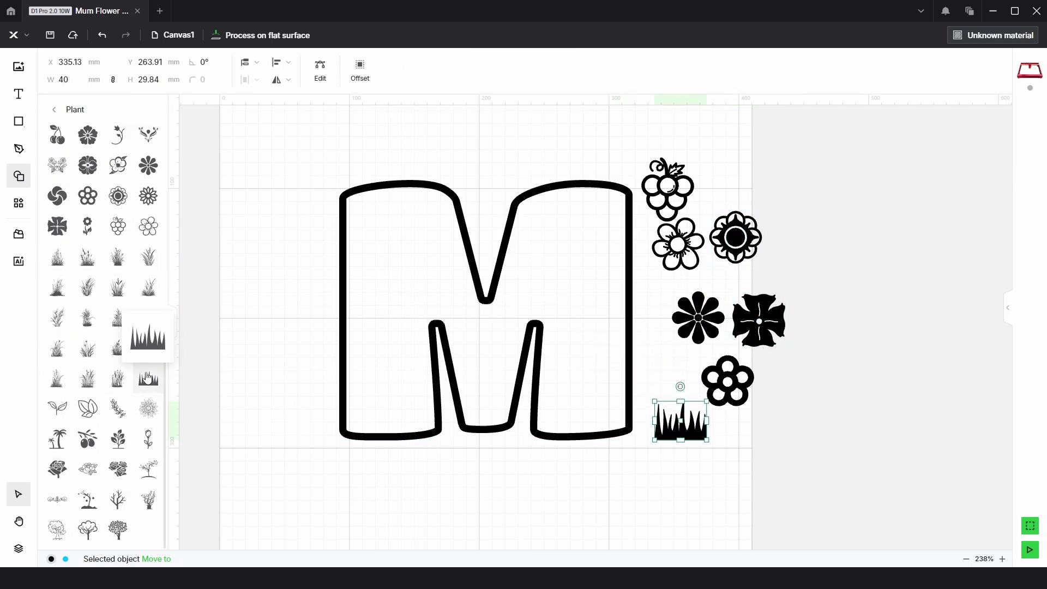
Add a leafy branch to the right of the flowers and a monstera leaf above them.
{"action": "scroll", "coordinate": [143, 310], "scroll_direction": "up", "scroll_amount": 7}
{"action": "left_click", "coordinate": [149, 272]}
{"action": "left_click_drag", "start_coordinate": [622, 355], "coordinate": [827, 343]}
{"action": "scroll", "coordinate": [109, 327], "scroll_direction": "up", "scroll_amount": 4}
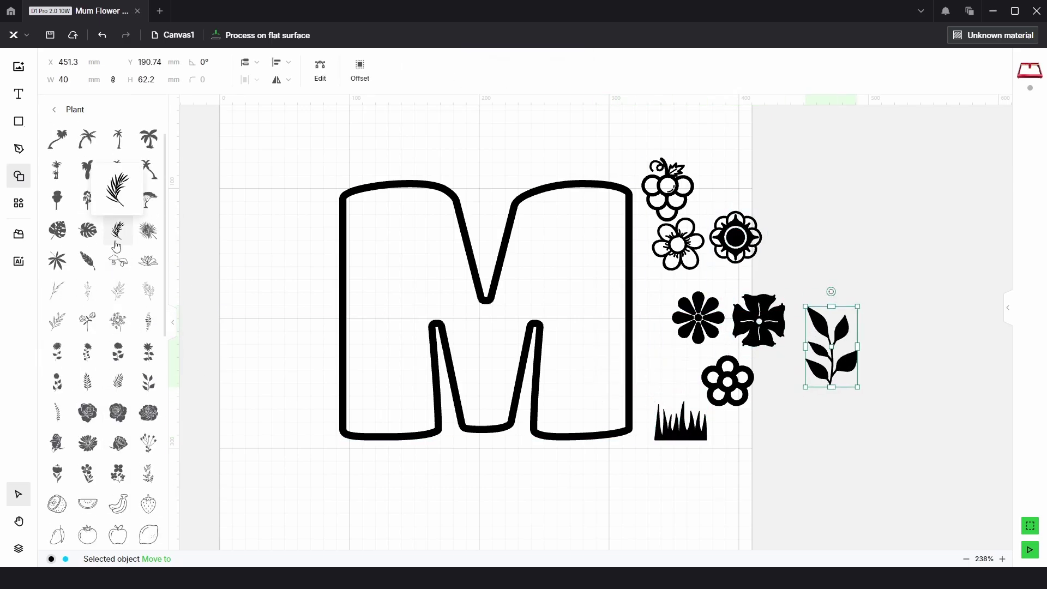
{"action": "left_click", "coordinate": [87, 230]}
{"action": "left_click_drag", "start_coordinate": [622, 360], "coordinate": [722, 163]}
{"action": "scroll", "coordinate": [117, 273], "scroll_direction": "up", "scroll_amount": 2}
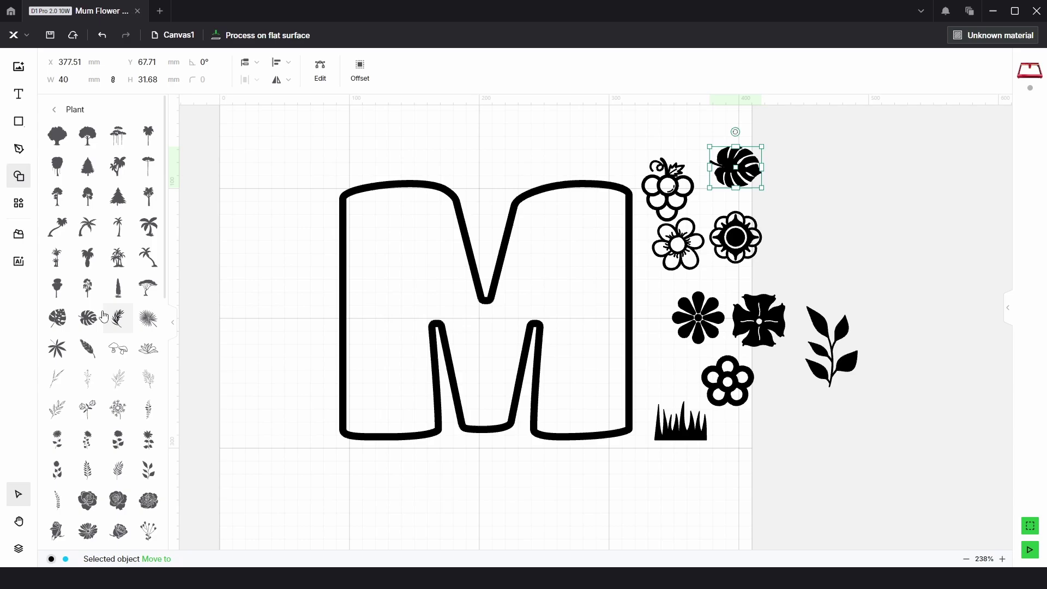
Add a broad perforated monstera leaf and a long feathered leaf to the right of the layered round flower.
{"action": "left_click", "coordinate": [57, 318]}
{"action": "left_click_drag", "start_coordinate": [622, 360], "coordinate": [783, 254]}
{"action": "left_click", "coordinate": [87, 348]}
{"action": "left_click_drag", "start_coordinate": [652, 375], "coordinate": [854, 269]}
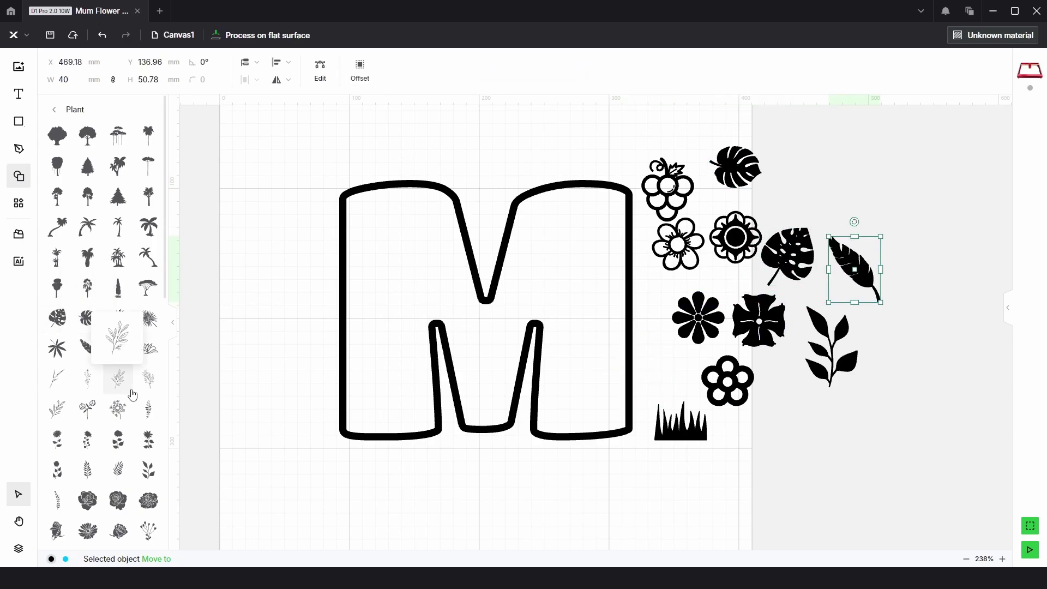
Add a tall leafy branch at the far right and a small leafy sprig with a base line below the other leaves.
{"action": "scroll", "coordinate": [90, 317], "scroll_direction": "down", "scroll_amount": 3}
{"action": "left_click", "coordinate": [90, 315]}
{"action": "left_click_drag", "start_coordinate": [648, 382], "coordinate": [895, 377]}
{"action": "scroll", "coordinate": [131, 346], "scroll_direction": "down", "scroll_amount": 8}
{"action": "left_click", "coordinate": [118, 439]}
{"action": "left_click_drag", "start_coordinate": [642, 390], "coordinate": [782, 423]}
Add the pointed-petal daisy above the grass strip and spread further Plant shapes, including the cherries, rose and stemmed flower, around the leaves.
{"action": "left_click", "coordinate": [148, 196]}
{"action": "mouse_move", "coordinate": [654, 385]}
{"action": "left_mouse_down"}
{"action": "mouse_move", "coordinate": [682, 256]}
{"action": "mouse_move", "coordinate": [655, 365]}
{"action": "left_mouse_up"}
{"action": "left_click", "coordinate": [749, 472]}
{"action": "left_click", "coordinate": [88, 408]}
{"action": "left_click_drag", "start_coordinate": [610, 323], "coordinate": [883, 263]}
{"action": "left_click", "coordinate": [57, 408]}
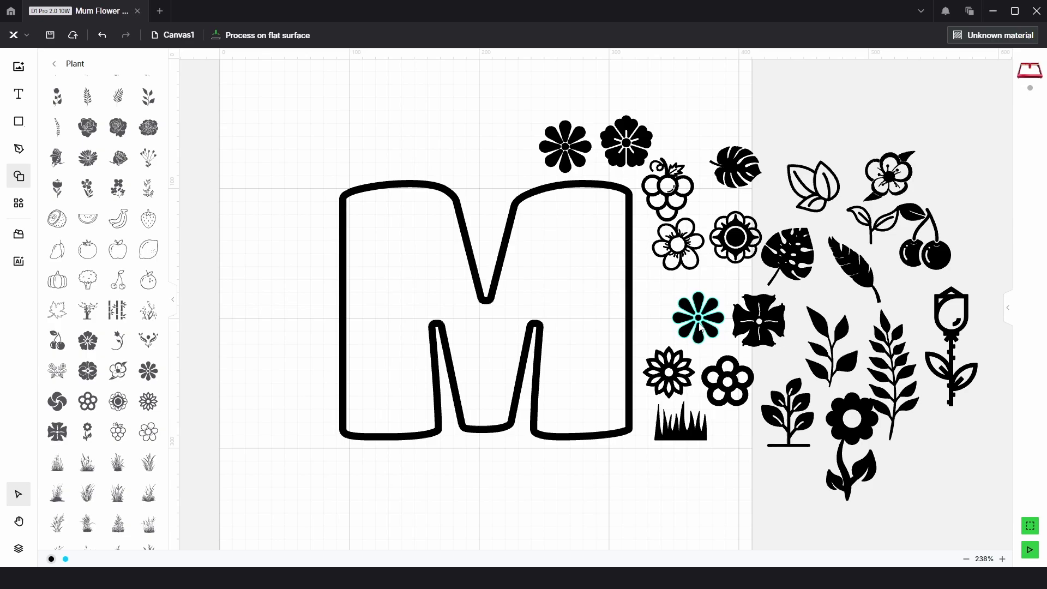
Move the solid eight-petal flower above the M and give it a 2 mm external offset.
{"action": "left_click_drag", "start_coordinate": [701, 327], "coordinate": [517, 131]}
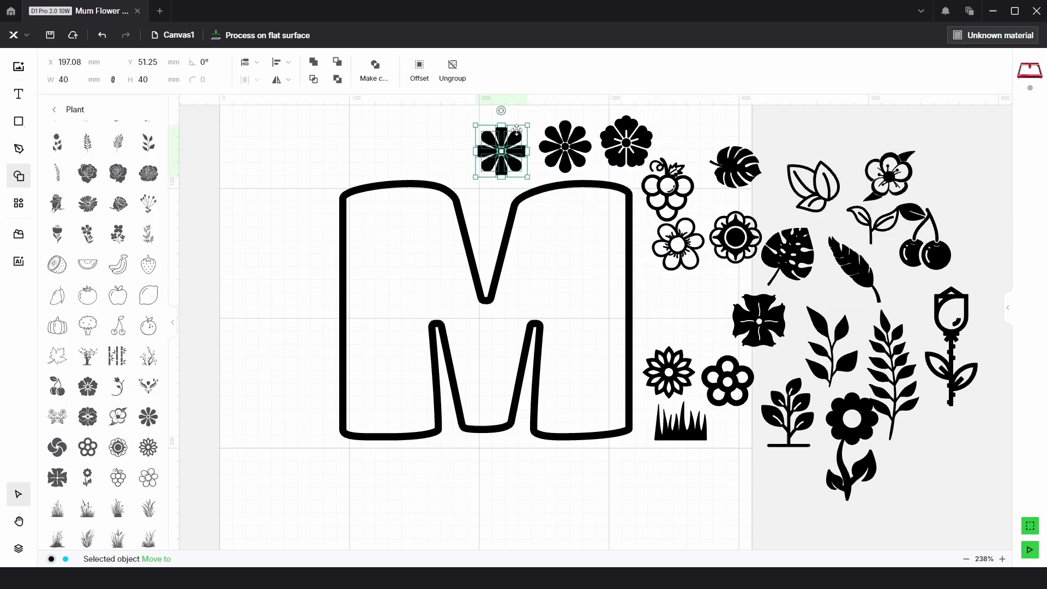
{"action": "scroll", "coordinate": [517, 131], "scroll_direction": "up", "scroll_amount": 5}
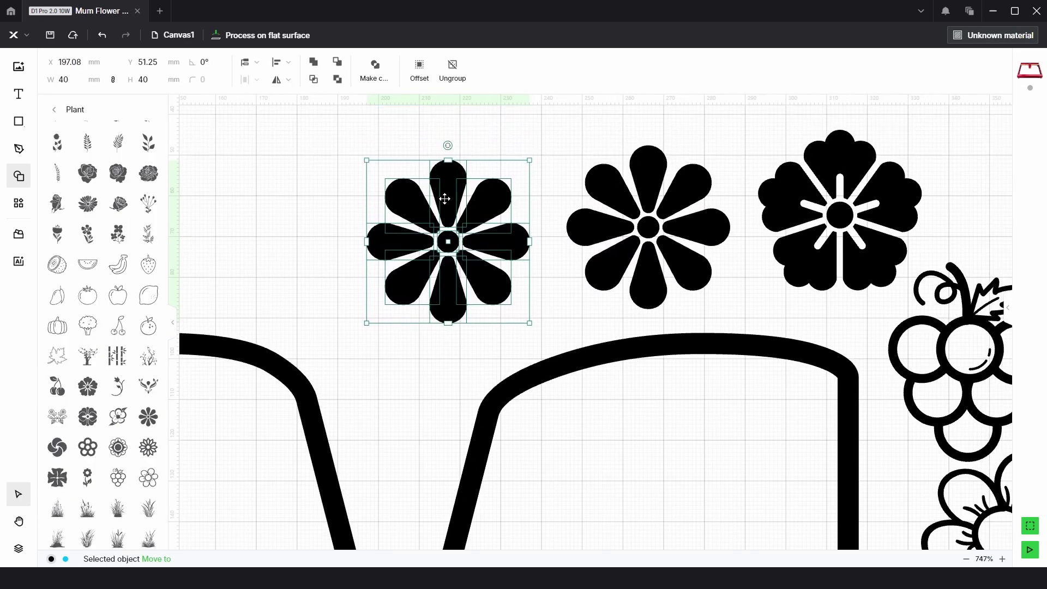
{"action": "left_click", "coordinate": [309, 194]}
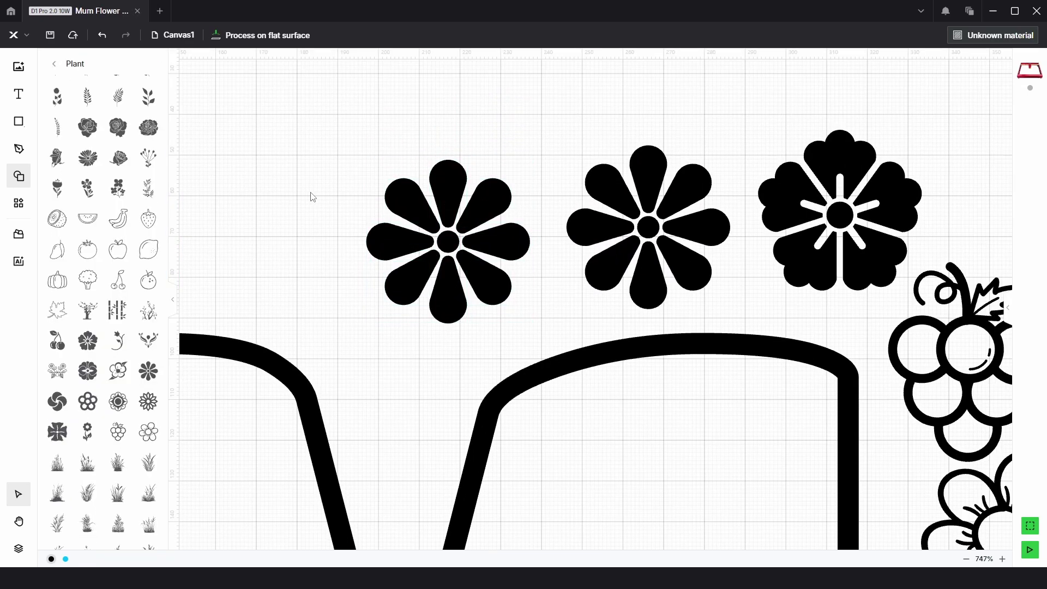
{"action": "left_click", "coordinate": [497, 244]}
{"action": "left_click", "coordinate": [420, 68]}
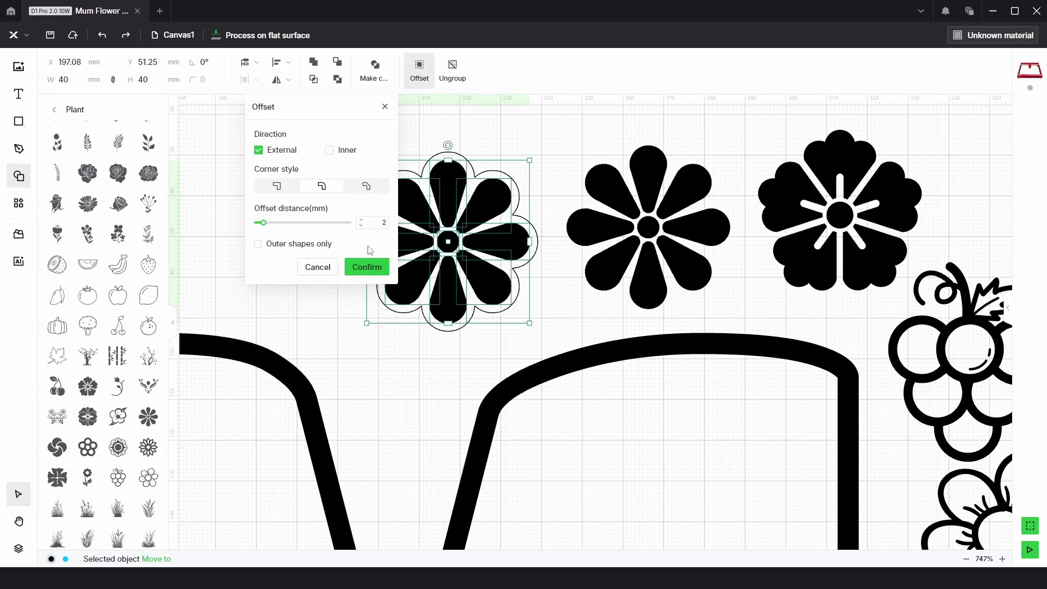
{"action": "left_click", "coordinate": [365, 267]}
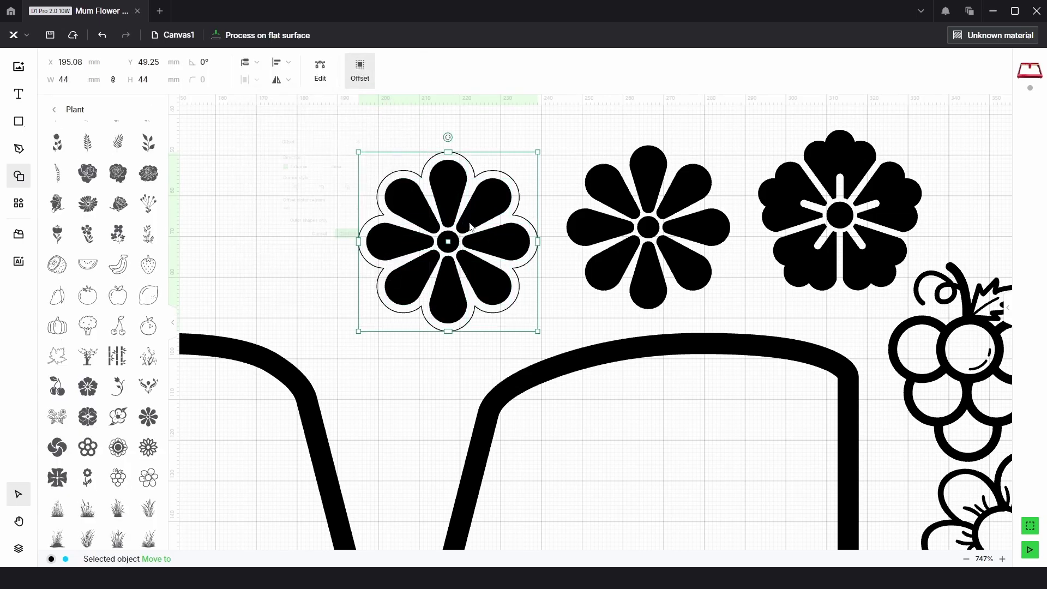
Combine the eight-petal flower and its offset outline into a compound vector.
{"action": "left_click", "coordinate": [499, 142]}
{"action": "left_click_drag", "start_coordinate": [499, 142], "coordinate": [388, 289]}
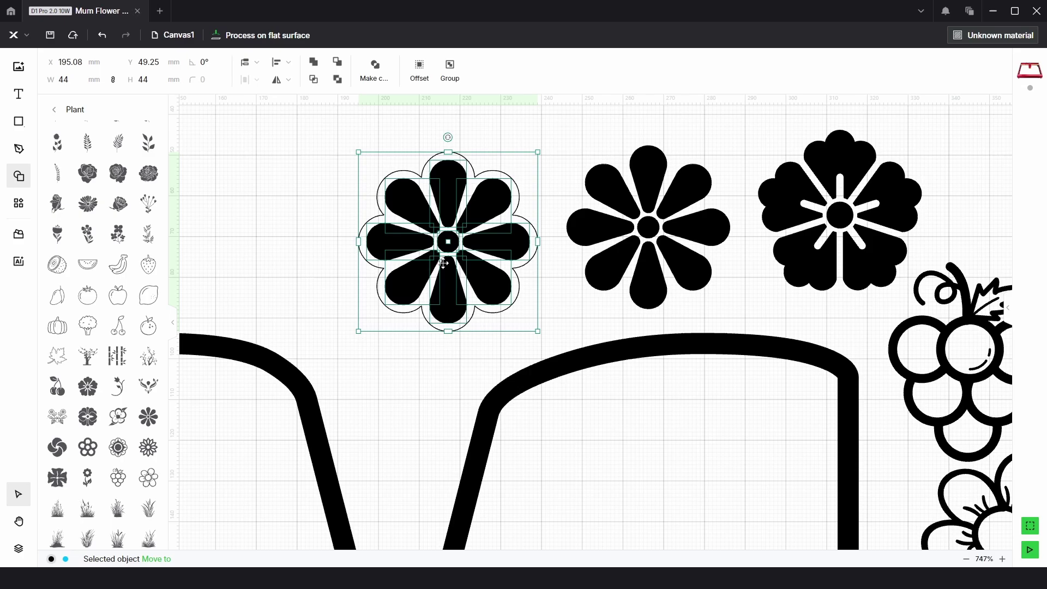
{"action": "right_click", "coordinate": [443, 263]}
{"action": "left_click", "coordinate": [487, 460]}
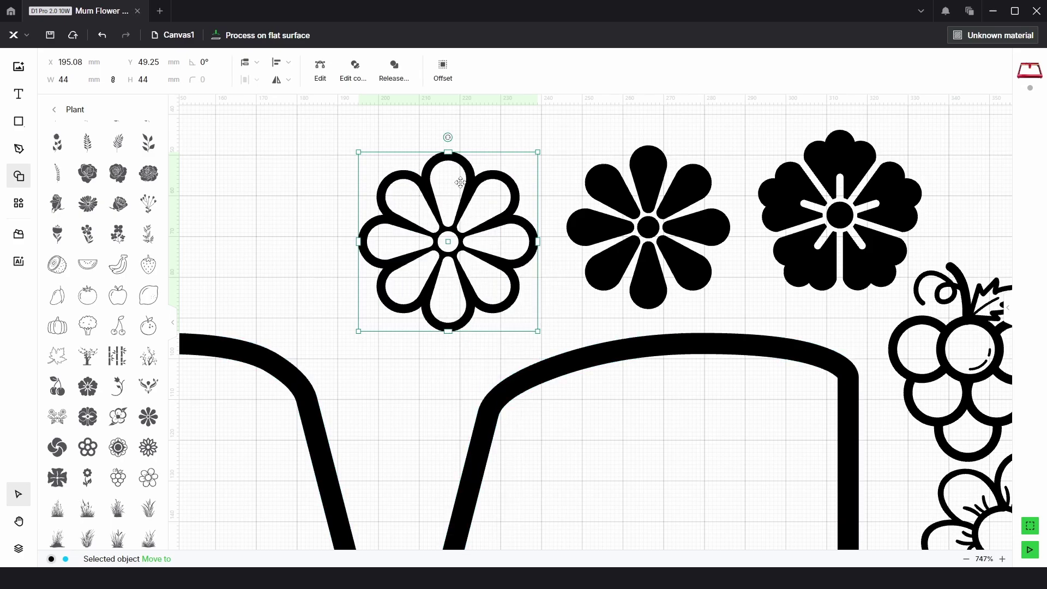
Delete the duplicate solid eight-petal flower and move the outlined version into its place beside the scalloped flower.
{"action": "left_click", "coordinate": [604, 129]}
{"action": "left_click_drag", "start_coordinate": [683, 144], "coordinate": [561, 149]}
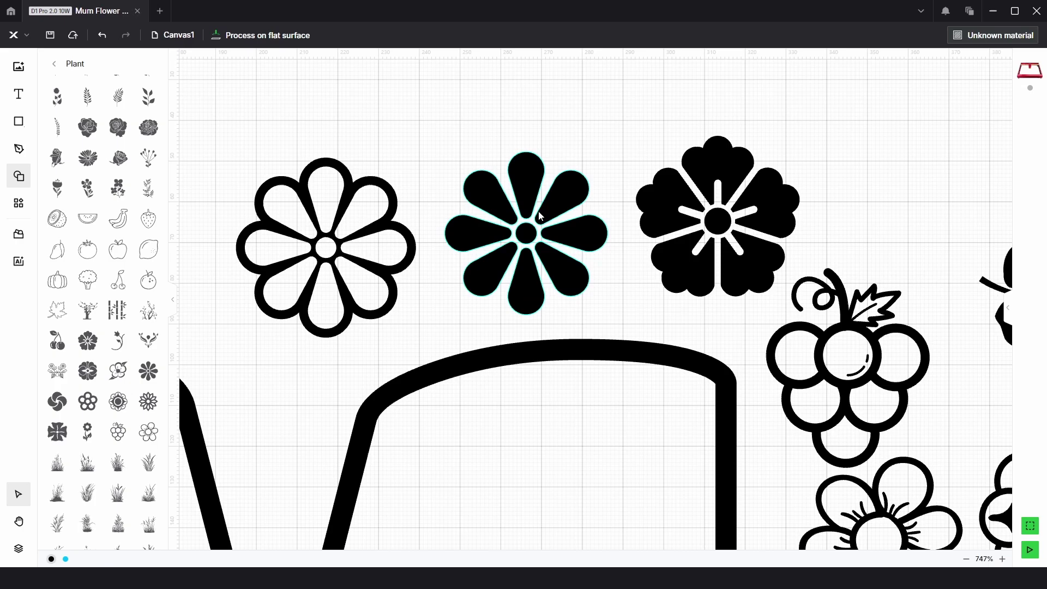
{"action": "left_click", "coordinate": [526, 231]}
{"action": "key", "text": "Delete"}
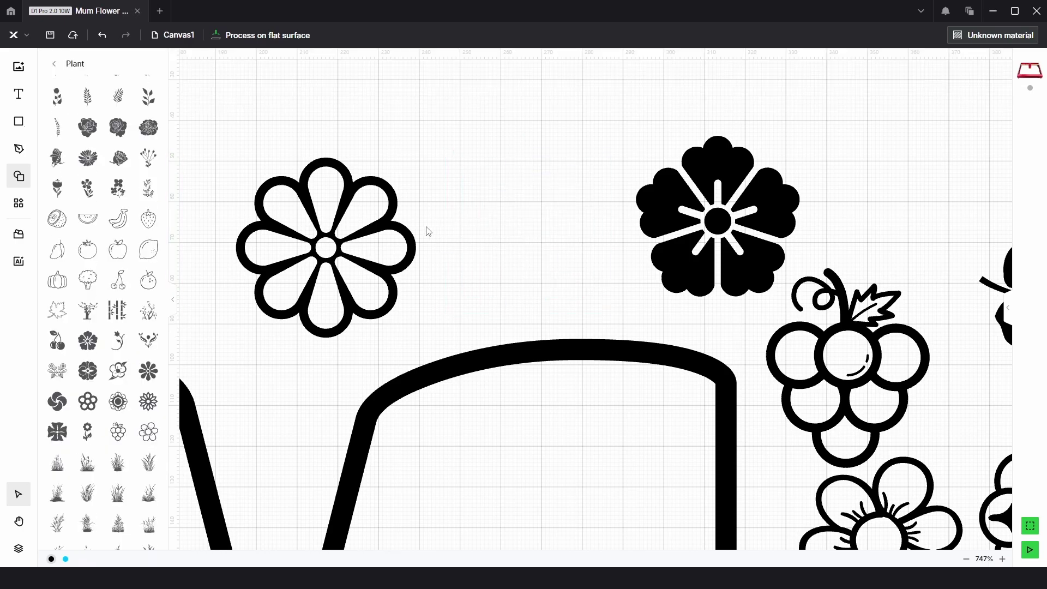
{"action": "left_click_drag", "start_coordinate": [410, 234], "coordinate": [435, 246]}
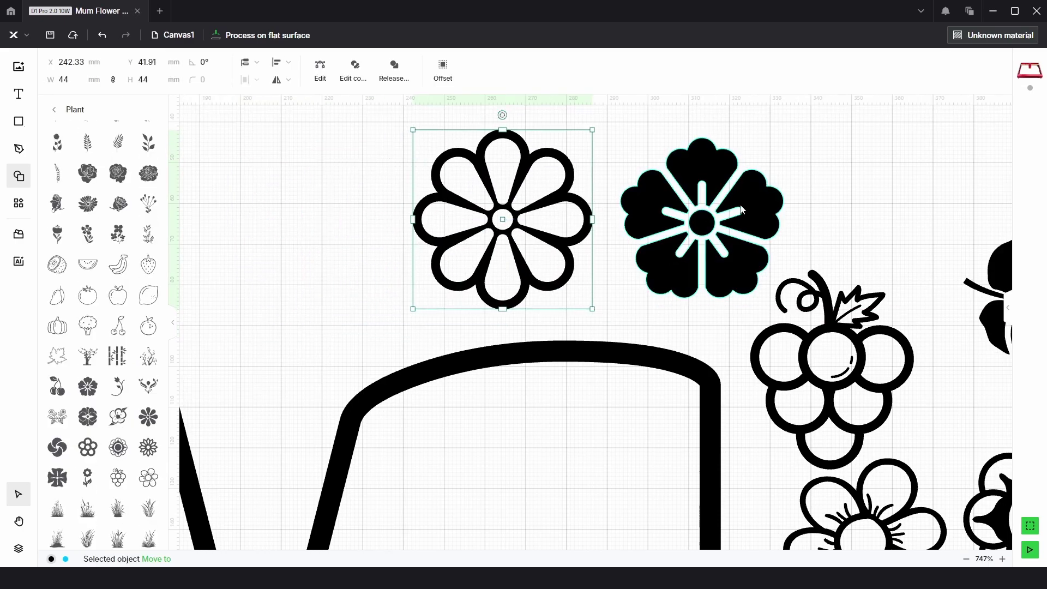
Offset the solid scalloped five-petal flower externally by 2 mm and combine it with the offset as a compound vector.
{"action": "left_click", "coordinate": [745, 203]}
{"action": "left_click_drag", "start_coordinate": [844, 202], "coordinate": [667, 195]}
{"action": "left_click", "coordinate": [421, 74]}
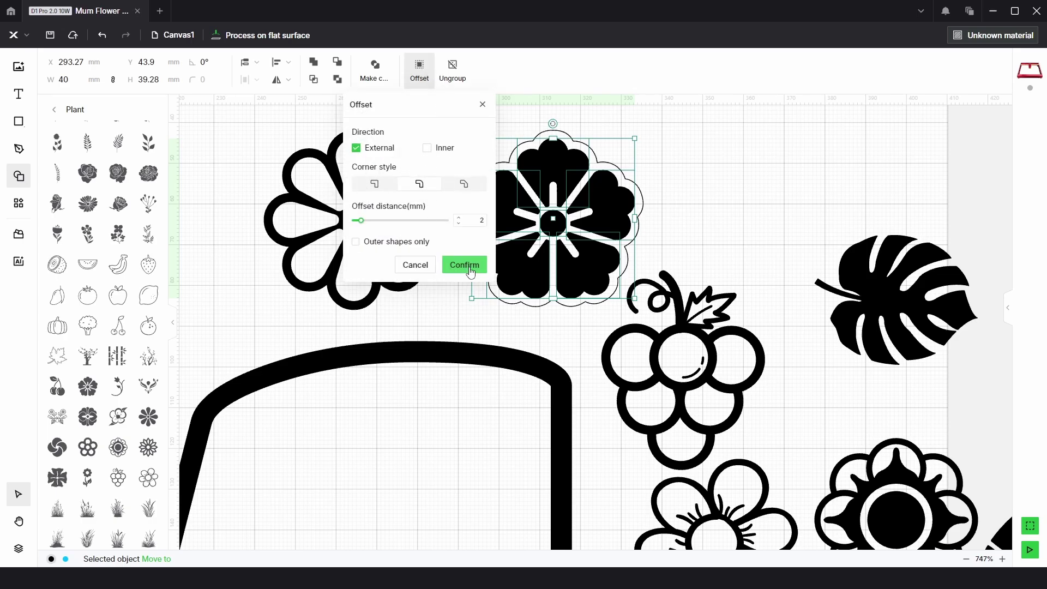
{"action": "left_click", "coordinate": [465, 265]}
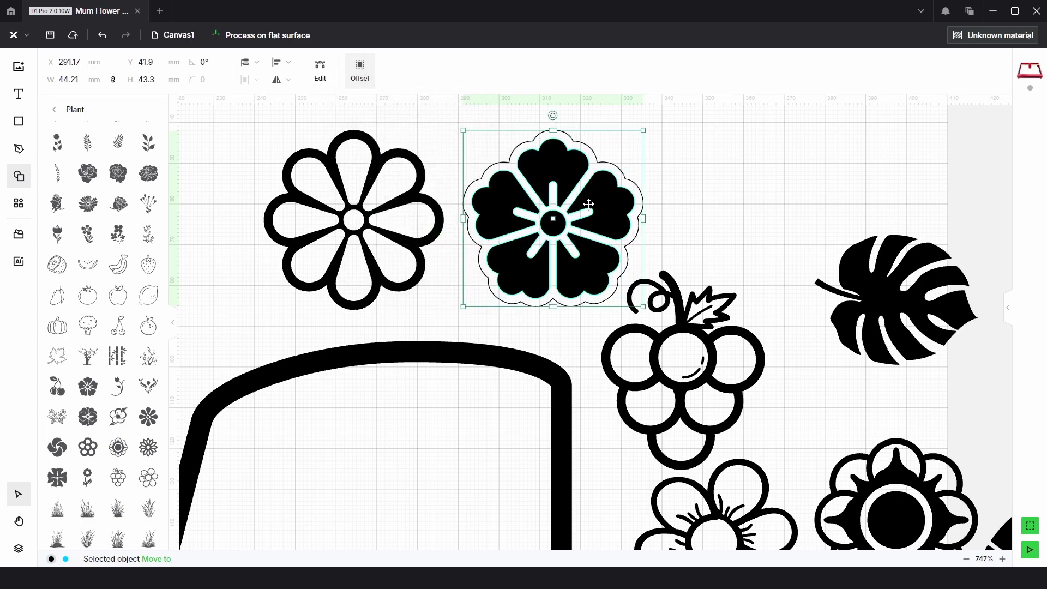
{"action": "right_click", "coordinate": [526, 205]}
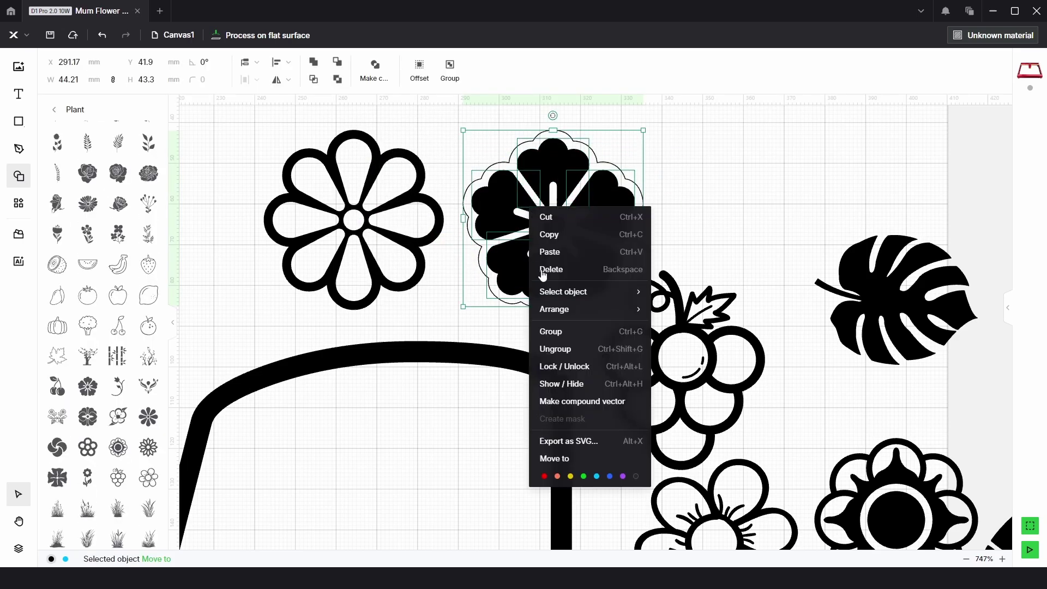
{"action": "left_click", "coordinate": [577, 404]}
{"action": "left_click", "coordinate": [700, 204]}
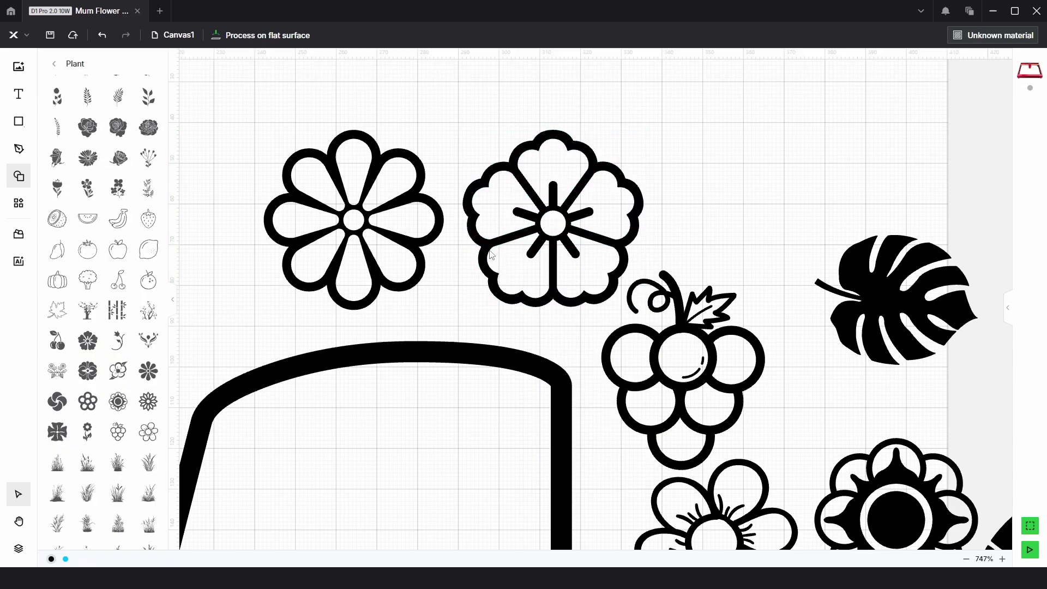
Move the thick ring-petal flower from above the grass strip to the space above the grape bunch.
{"action": "scroll", "coordinate": [491, 255], "scroll_direction": "down", "scroll_amount": 10}
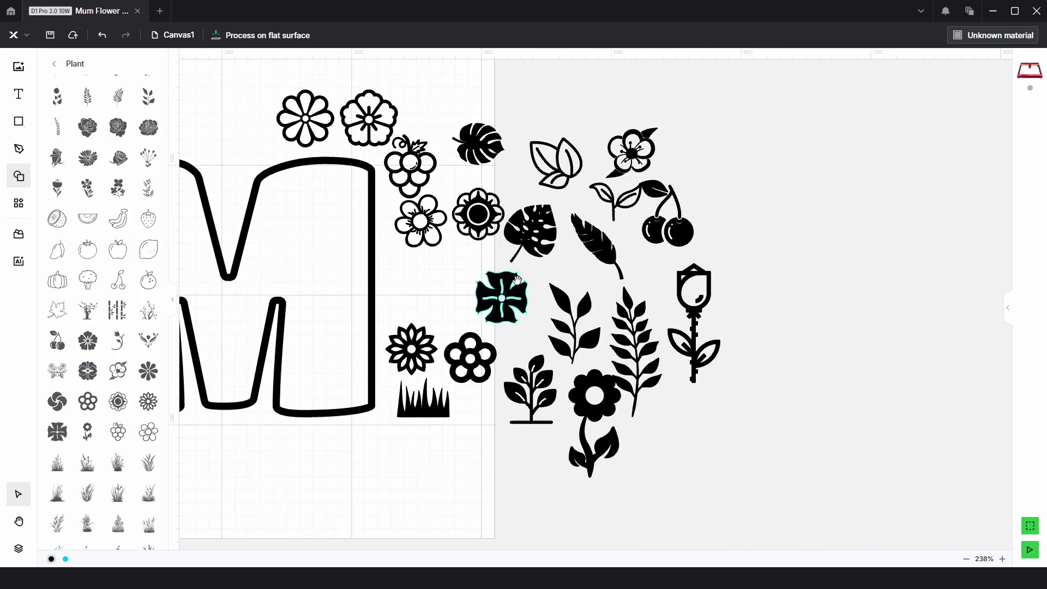
{"action": "scroll", "coordinate": [517, 281], "scroll_direction": "up", "scroll_amount": 6}
{"action": "left_click_drag", "start_coordinate": [546, 279], "coordinate": [564, 197]}
{"action": "left_click_drag", "start_coordinate": [612, 251], "coordinate": [679, 200]}
{"action": "left_click", "coordinate": [522, 325]}
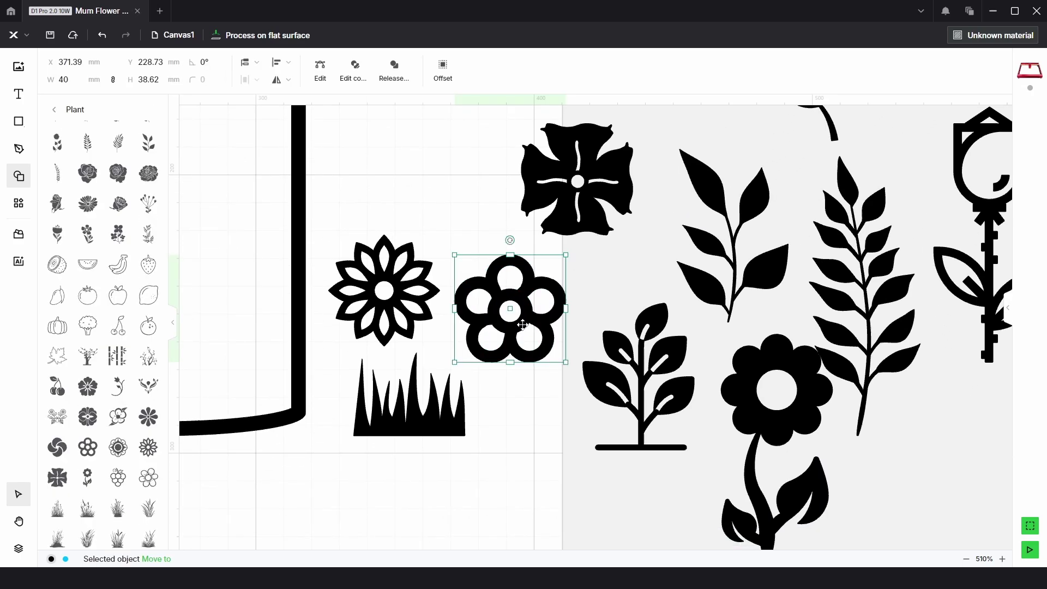
{"action": "scroll", "coordinate": [551, 327], "scroll_direction": "down", "scroll_amount": 5}
{"action": "left_click", "coordinate": [549, 370]}
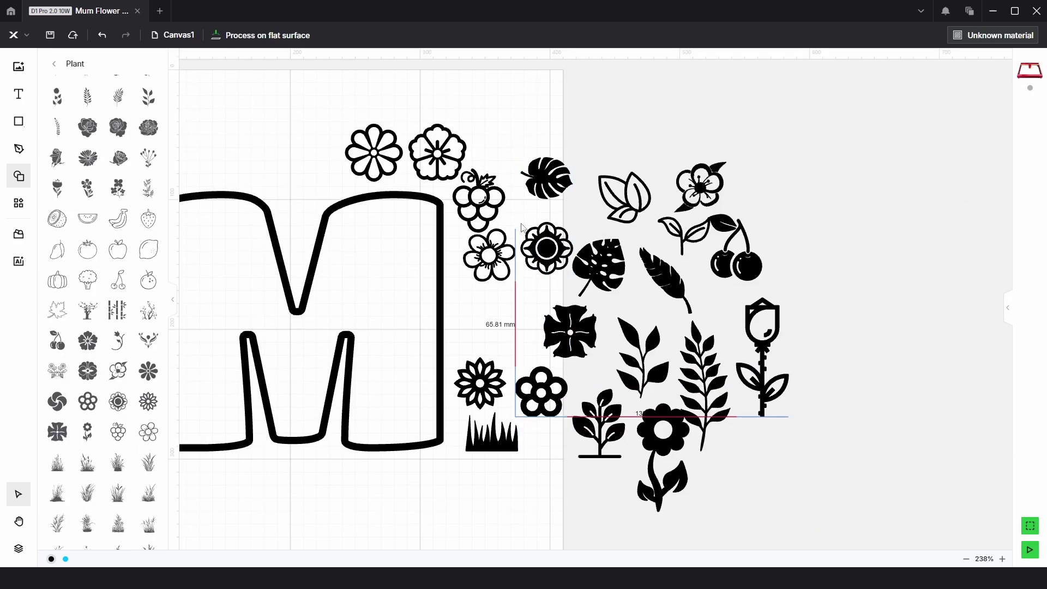
{"action": "left_click_drag", "start_coordinate": [549, 369], "coordinate": [499, 122]}
{"action": "scroll", "coordinate": [493, 147], "scroll_direction": "up", "scroll_amount": 5}
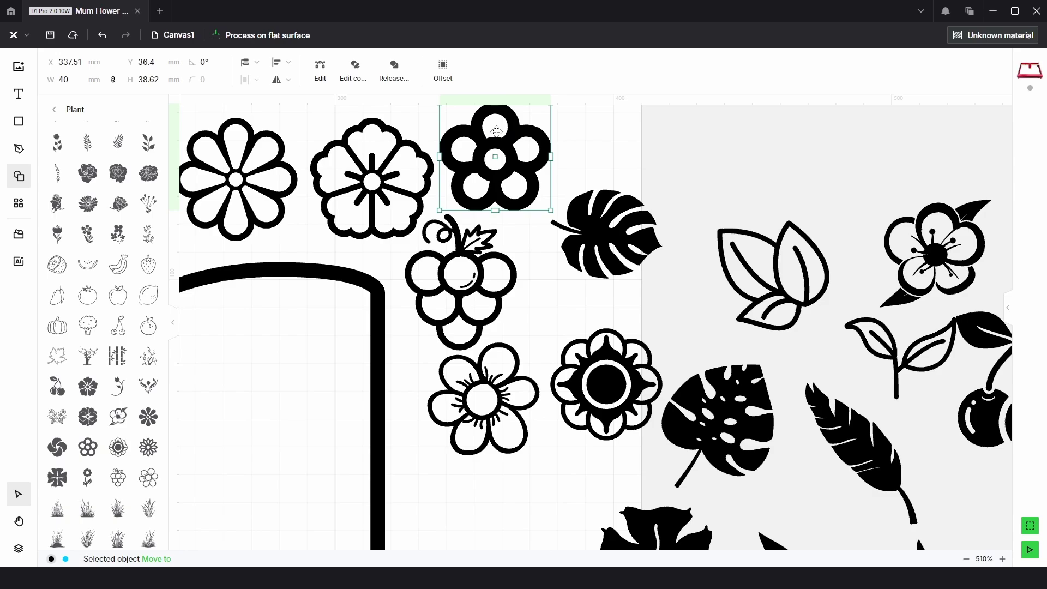
{"action": "scroll", "coordinate": [488, 265], "scroll_direction": "up", "scroll_amount": 4}
{"action": "left_click_drag", "start_coordinate": [529, 263], "coordinate": [558, 236]}
{"action": "scroll", "coordinate": [591, 268], "scroll_direction": "down", "scroll_amount": 2}
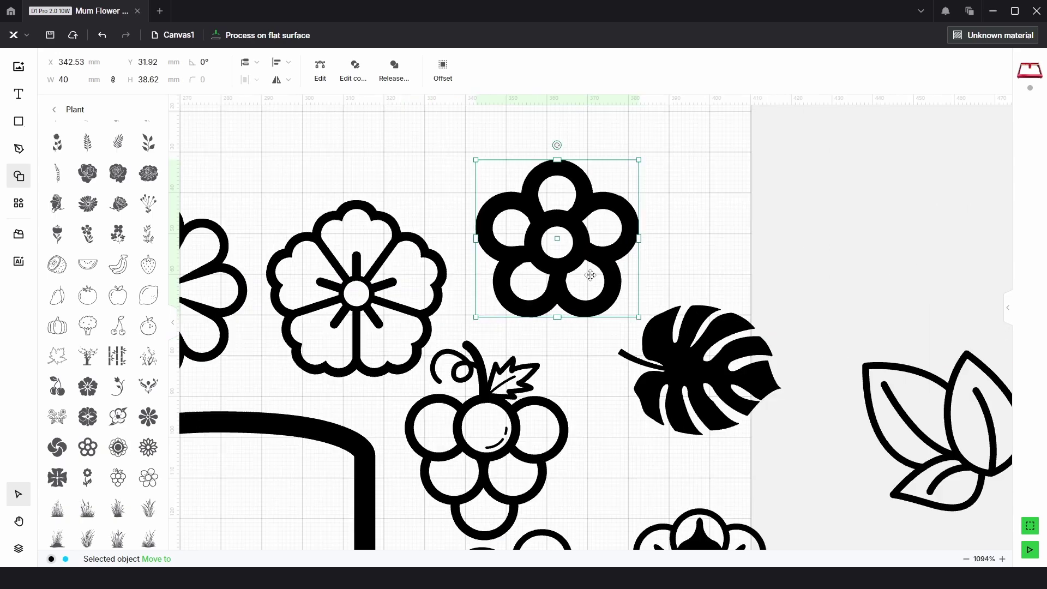
{"action": "scroll", "coordinate": [562, 300], "scroll_direction": "down", "scroll_amount": 1}
{"action": "left_click_drag", "start_coordinate": [607, 469], "coordinate": [588, 494]}
{"action": "mouse_move", "coordinate": [545, 245]}
{"action": "left_mouse_down"}
{"action": "mouse_move", "coordinate": [548, 279]}
{"action": "mouse_move", "coordinate": [547, 243]}
{"action": "left_mouse_up"}
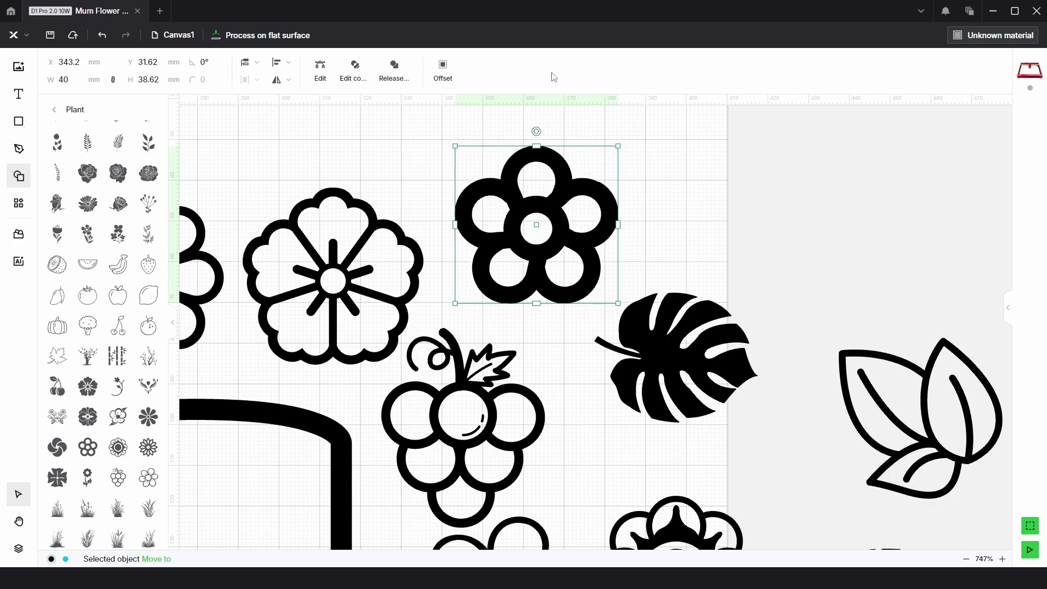
Set the ring-petal flower to Score and create an inner offset of 1 mm from it.
{"action": "left_click", "coordinate": [443, 71]}
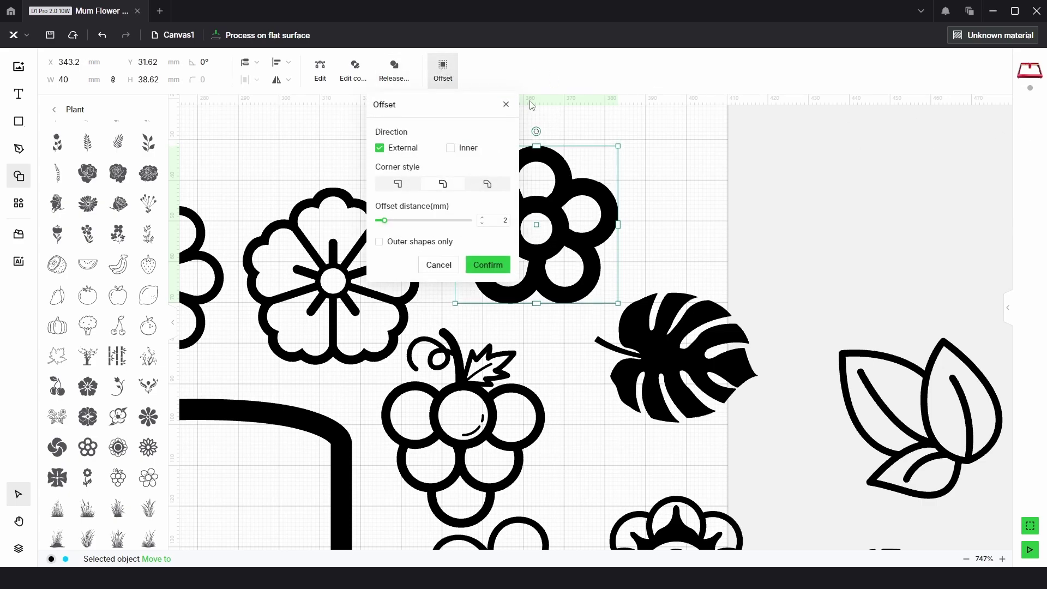
{"action": "left_click", "coordinate": [488, 264]}
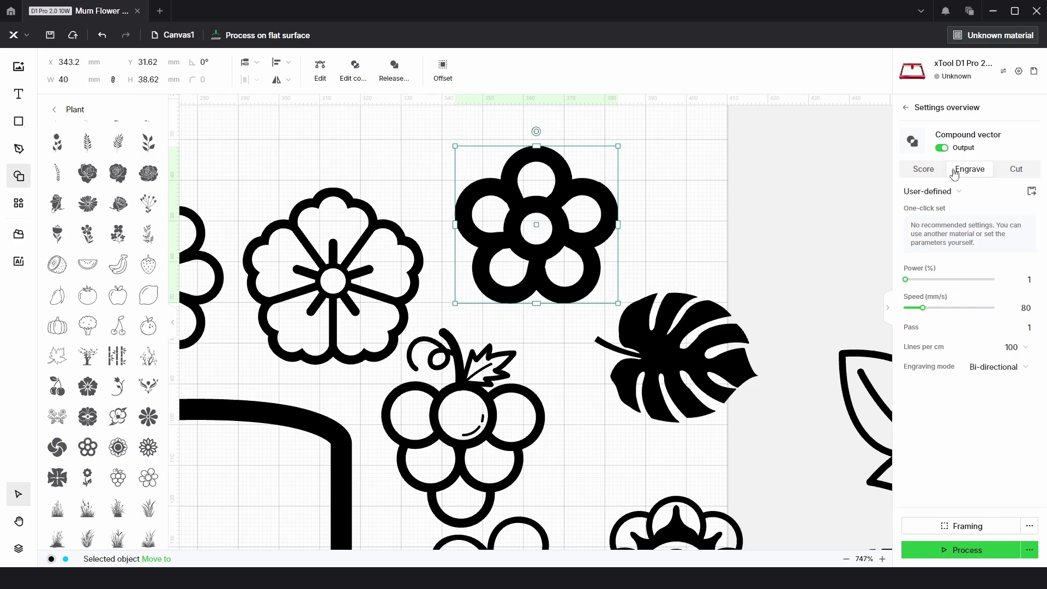
{"action": "left_click", "coordinate": [926, 170]}
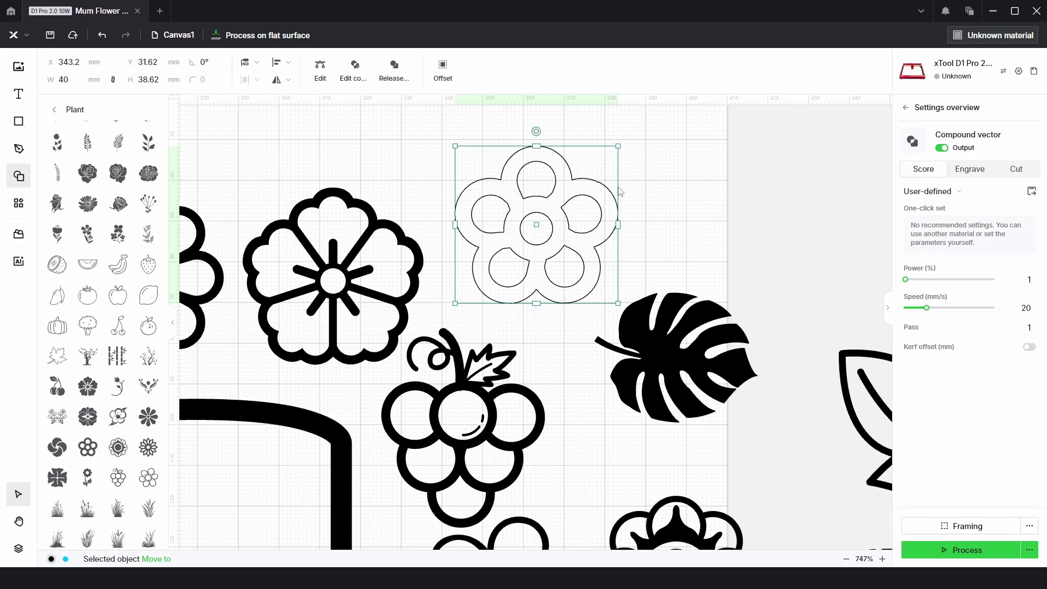
{"action": "left_click", "coordinate": [442, 68]}
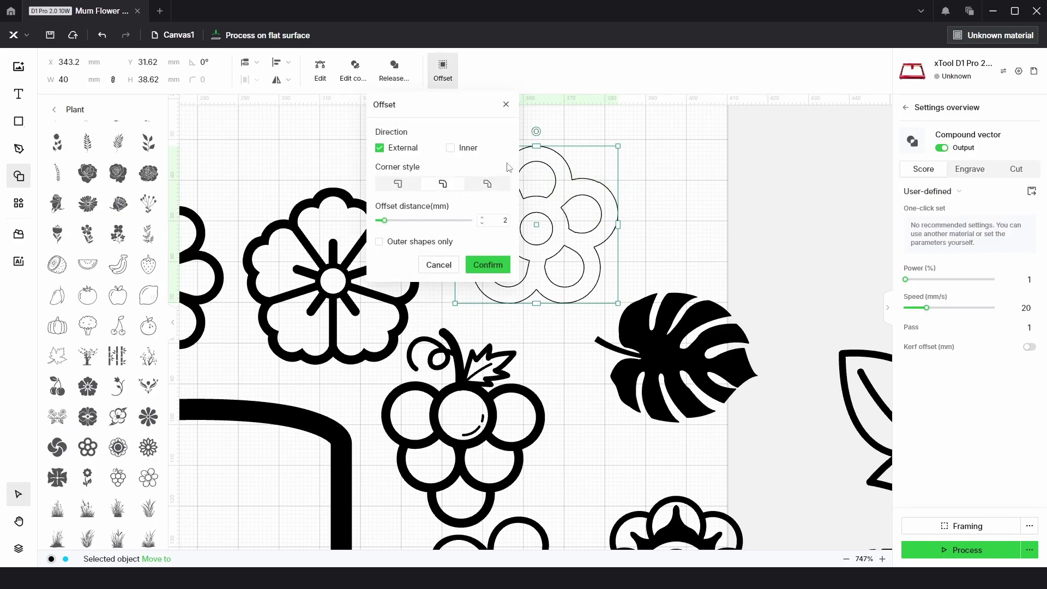
{"action": "left_click", "coordinate": [450, 148]}
{"action": "left_click", "coordinate": [409, 225]}
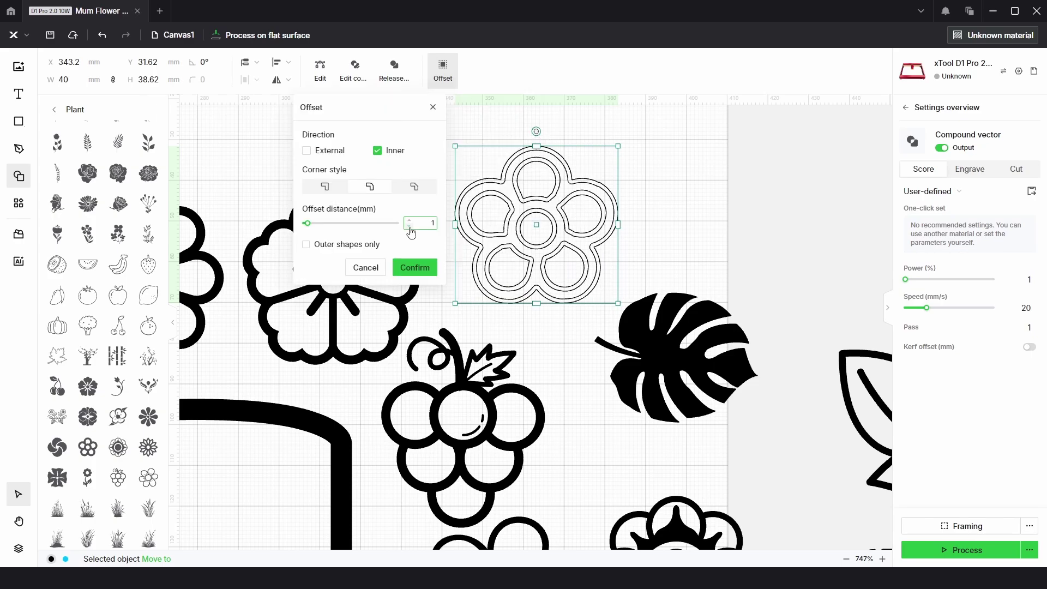
{"action": "left_click", "coordinate": [414, 268]}
Delete the original ring-petal flower and set the inner offset version to Engrave.
{"action": "left_click", "coordinate": [621, 220]}
{"action": "left_click_drag", "start_coordinate": [622, 220], "coordinate": [798, 218]}
{"action": "key", "text": "Delete"}
{"action": "left_click", "coordinate": [607, 234]}
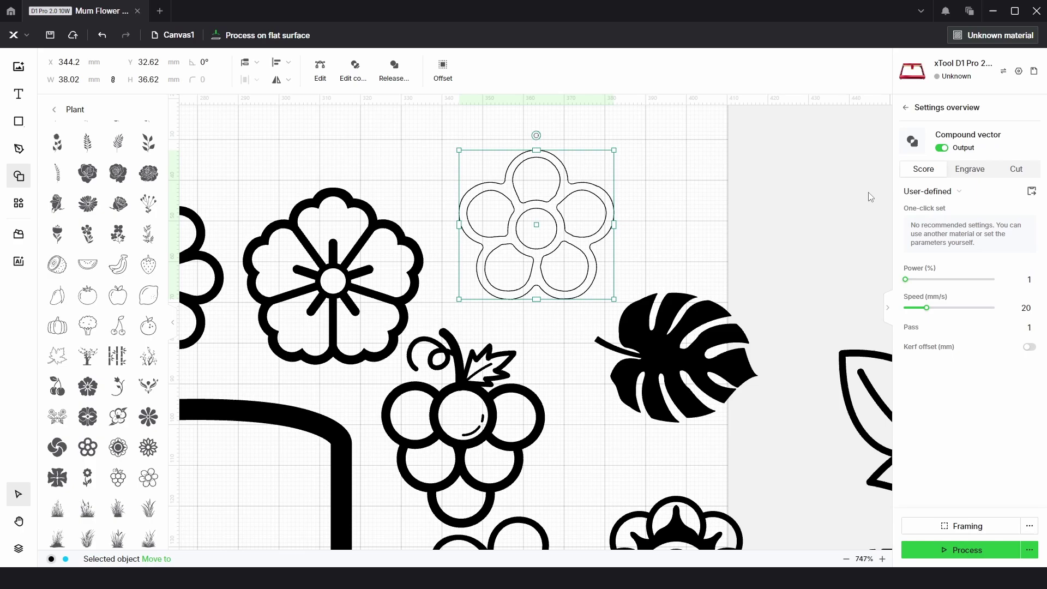
{"action": "left_click", "coordinate": [972, 173]}
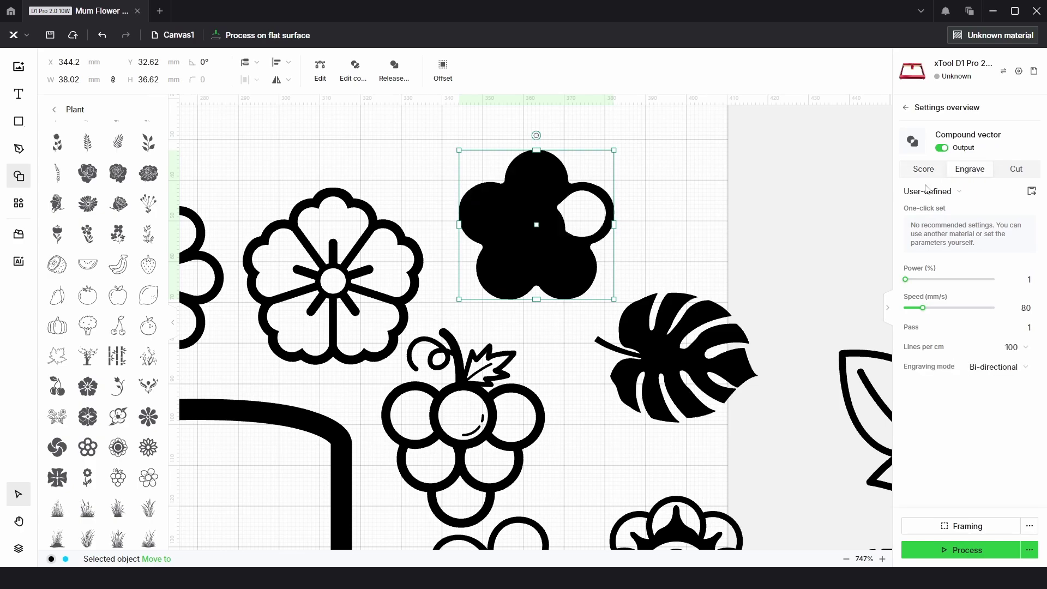
{"action": "left_click", "coordinate": [640, 196]}
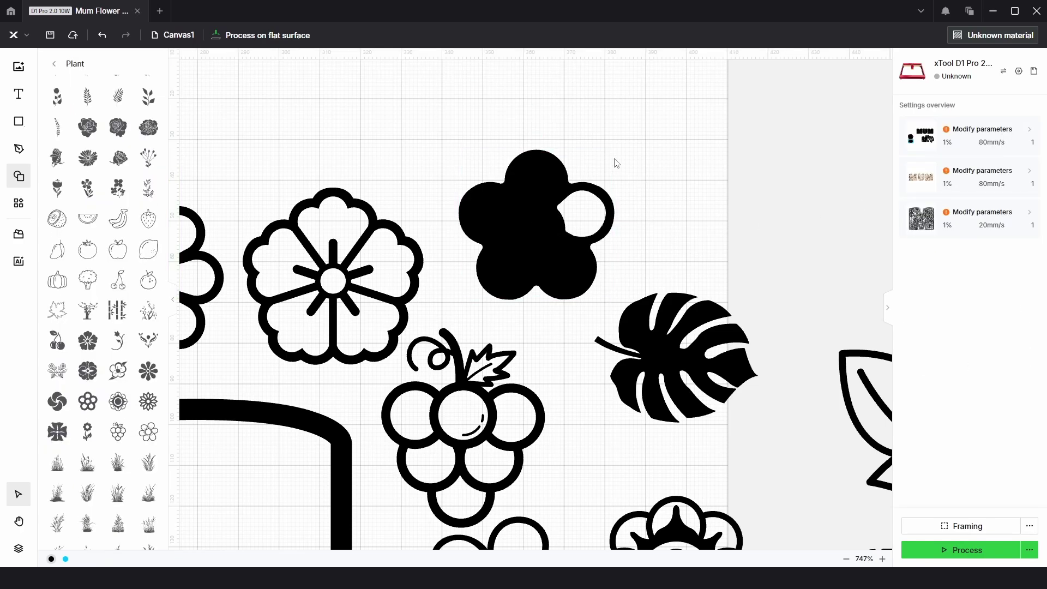
Release the offset ring-petal flower's compound vector and recombine all its outlines into a new compound vector.
{"action": "left_click", "coordinate": [514, 250]}
{"action": "right_click", "coordinate": [522, 230]}
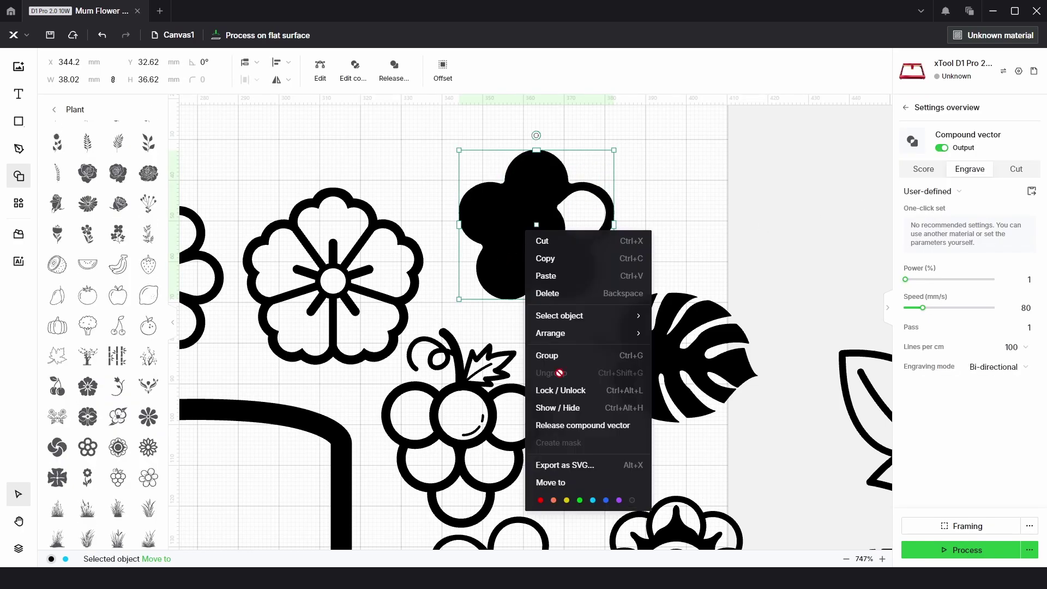
{"action": "left_click", "coordinate": [573, 425]}
{"action": "left_click", "coordinate": [628, 148]}
{"action": "left_click_drag", "start_coordinate": [597, 136], "coordinate": [483, 277]}
{"action": "right_click", "coordinate": [531, 258]}
{"action": "left_click", "coordinate": [579, 453]}
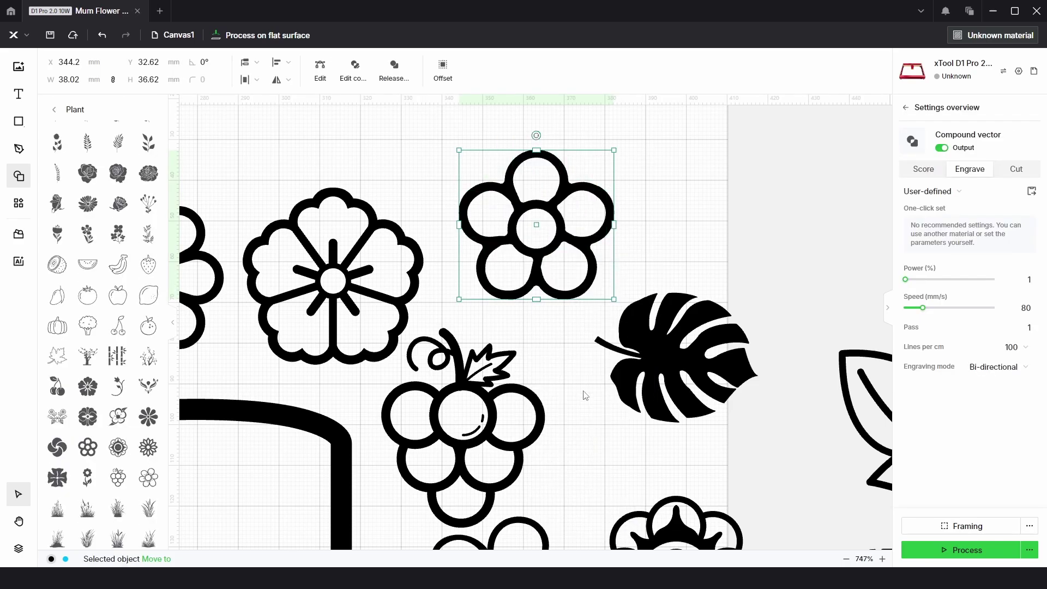
Remove the stray horizontal guide line above the M.
{"action": "scroll", "coordinate": [646, 216], "scroll_direction": "down", "scroll_amount": 3}
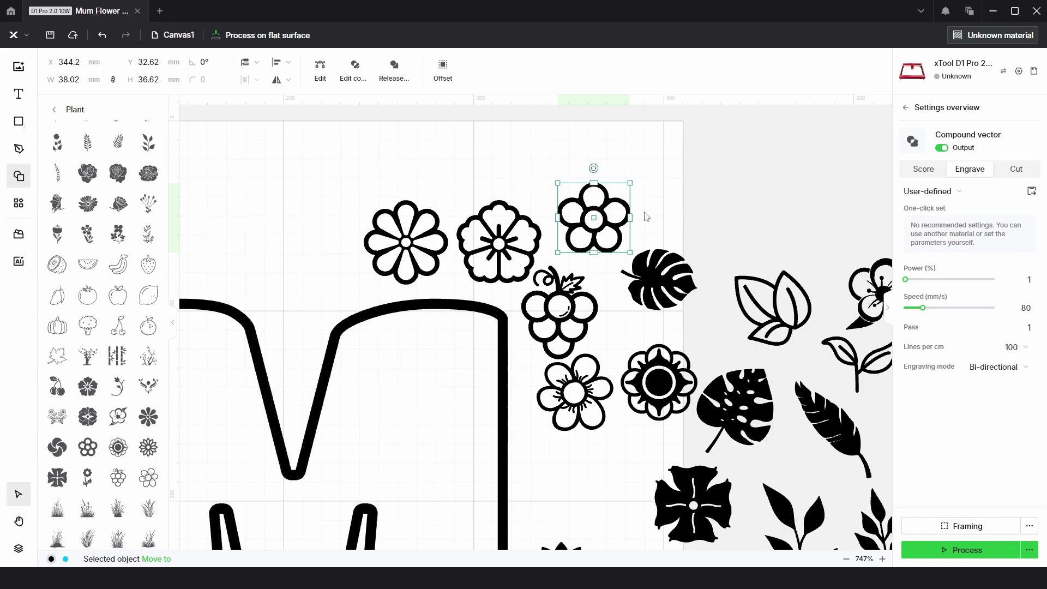
{"action": "scroll", "coordinate": [684, 219], "scroll_direction": "down", "scroll_amount": 4}
{"action": "left_click", "coordinate": [421, 175]}
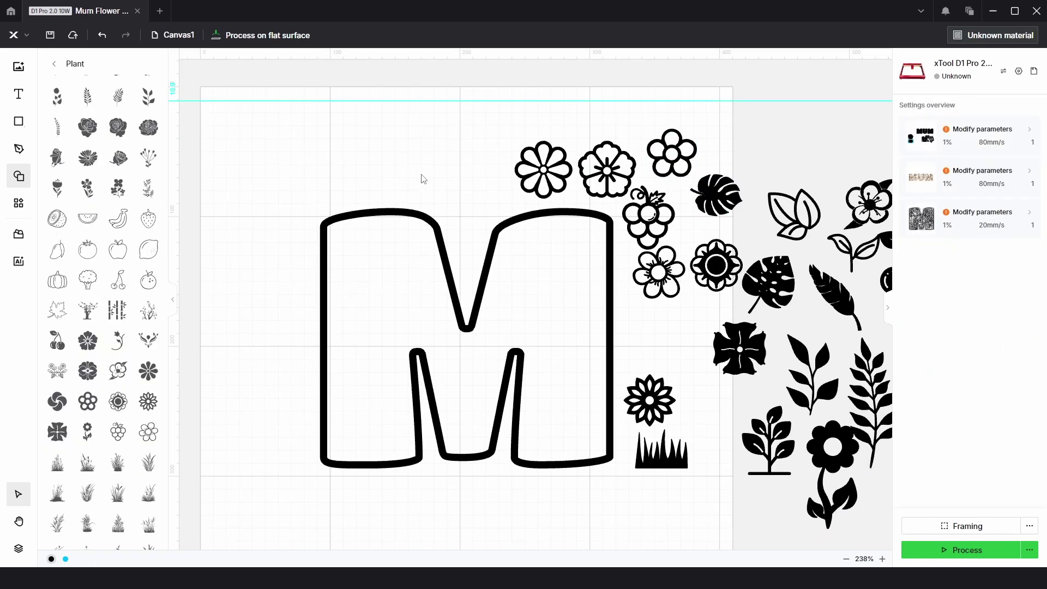
{"action": "left_click_drag", "start_coordinate": [519, 101], "coordinate": [518, 57]}
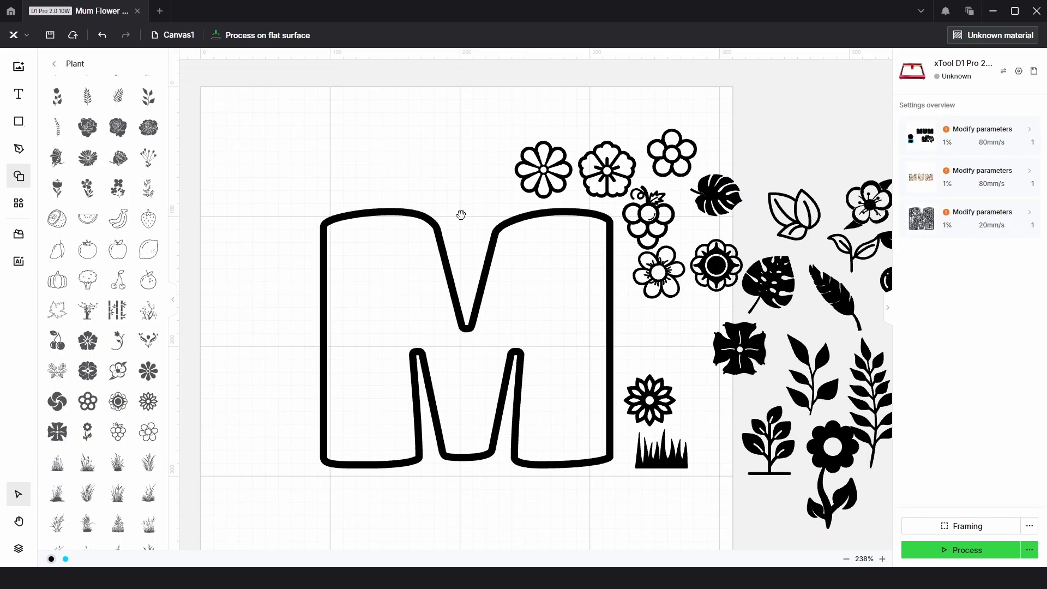
Place the eight-petal daisy inside the bottom outer corner of the M's left leg and nudge it into position.
{"action": "left_click_drag", "start_coordinate": [461, 214], "coordinate": [478, 178]}
{"action": "left_click_drag", "start_coordinate": [561, 132], "coordinate": [369, 399]}
{"action": "key", "text": "Right"}
{"action": "key", "text": "Right"}
{"action": "key", "text": "Right"}
{"action": "key", "text": "Down"}
{"action": "key", "text": "Down"}
{"action": "key", "text": "Down"}
{"action": "key", "text": "Down"}
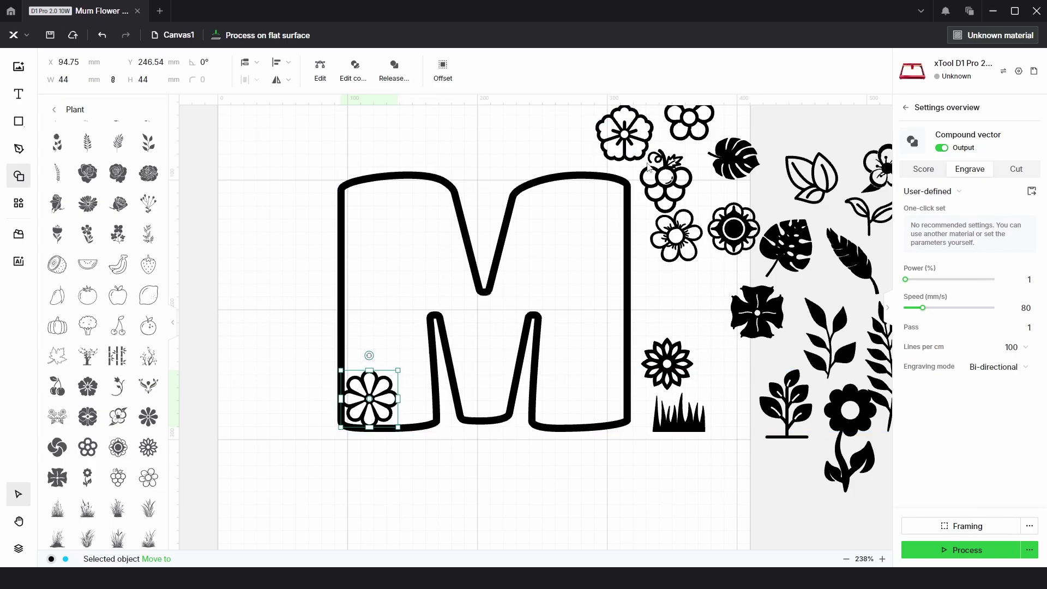
Move the scalloped flower, grape cluster and five-petal flower with stamens into the upper part of the M's left leg.
{"action": "left_click_drag", "start_coordinate": [625, 133], "coordinate": [414, 246]}
{"action": "left_click_drag", "start_coordinate": [664, 183], "coordinate": [700, 203]}
{"action": "left_click_drag", "start_coordinate": [667, 182], "coordinate": [433, 210]}
{"action": "left_click_drag", "start_coordinate": [414, 249], "coordinate": [378, 248]}
{"action": "left_click_drag", "start_coordinate": [685, 246], "coordinate": [516, 281]}
{"action": "left_click_drag", "start_coordinate": [677, 245], "coordinate": [369, 216]}
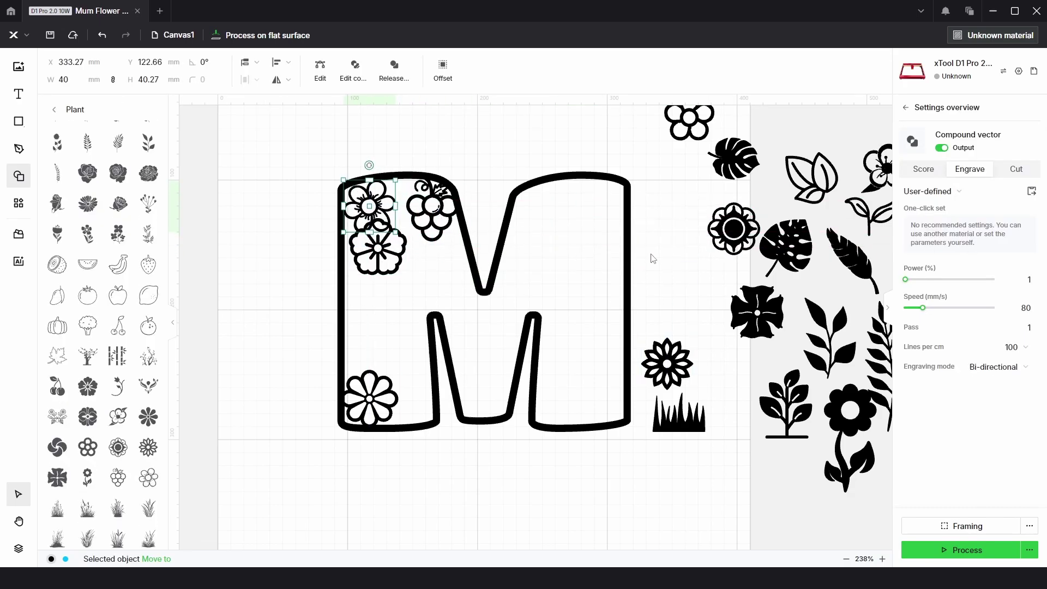
Place the solid four-petal flower at the M's centre, the pointed-petal flower above the daisy, and the grass at the right leg's base.
{"action": "left_click_drag", "start_coordinate": [758, 314], "coordinate": [456, 297]}
{"action": "left_click_drag", "start_coordinate": [667, 364], "coordinate": [413, 364]}
{"action": "left_click", "coordinate": [689, 424]}
{"action": "left_click_drag", "start_coordinate": [688, 424], "coordinate": [585, 415]}
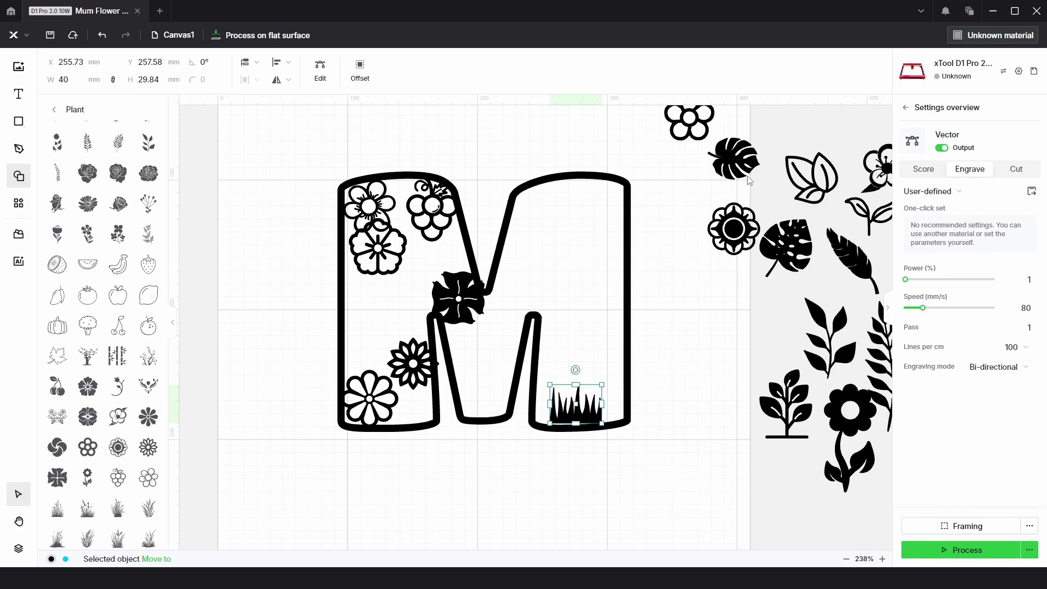
Arrange the stemless monstera leaf, plain five-petal flower, three-leaf outline and two-leaf sprout in the M's right half.
{"action": "left_click_drag", "start_coordinate": [736, 165], "coordinate": [567, 271]}
{"action": "left_click_drag", "start_coordinate": [689, 125], "coordinate": [524, 277]}
{"action": "left_click_drag", "start_coordinate": [722, 297], "coordinate": [639, 287]}
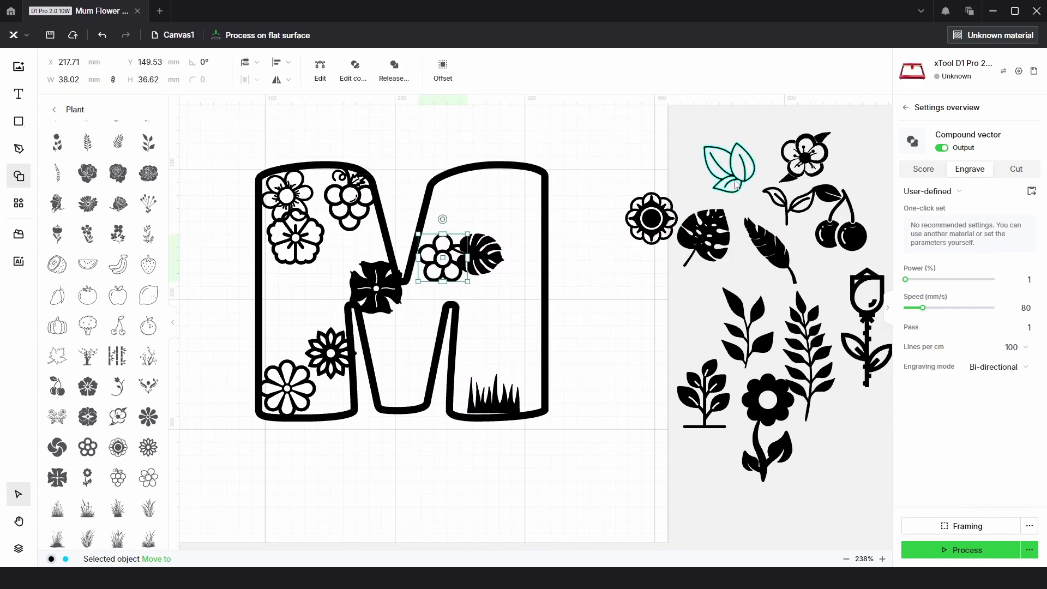
{"action": "left_click_drag", "start_coordinate": [736, 185], "coordinate": [500, 312]}
{"action": "left_click", "coordinate": [802, 208]}
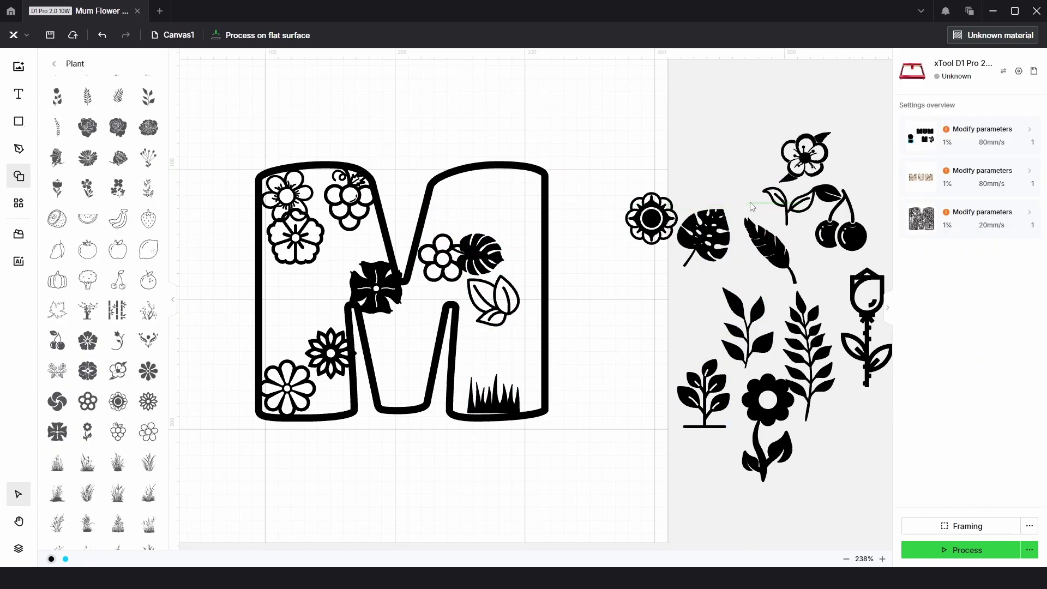
{"action": "mouse_move", "coordinate": [802, 209]}
{"action": "left_mouse_down"}
{"action": "mouse_move", "coordinate": [494, 210]}
{"action": "mouse_move", "coordinate": [511, 211]}
{"action": "left_mouse_up"}
Place the stemmed flower in the M's left leg and the feather-like leaf above the grass, bringing two leafy plants closer to the letter.
{"action": "left_click_drag", "start_coordinate": [720, 397], "coordinate": [623, 360]}
{"action": "left_click_drag", "start_coordinate": [777, 412], "coordinate": [291, 292]}
{"action": "left_click", "coordinate": [750, 501]}
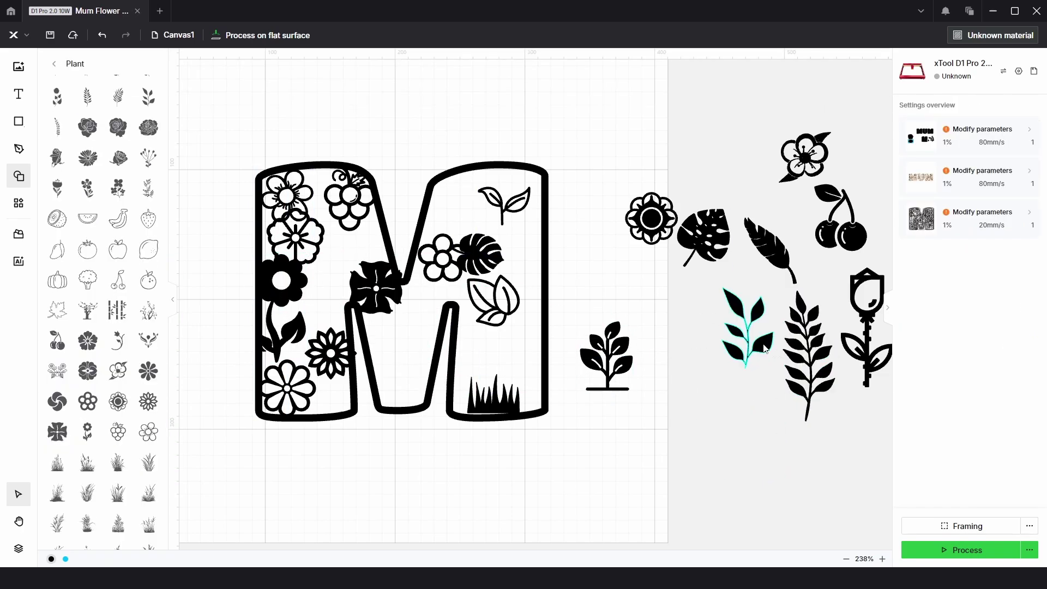
{"action": "left_click_drag", "start_coordinate": [766, 349], "coordinate": [728, 398]}
{"action": "left_click_drag", "start_coordinate": [780, 245], "coordinate": [513, 350]}
{"action": "left_click", "coordinate": [710, 267]}
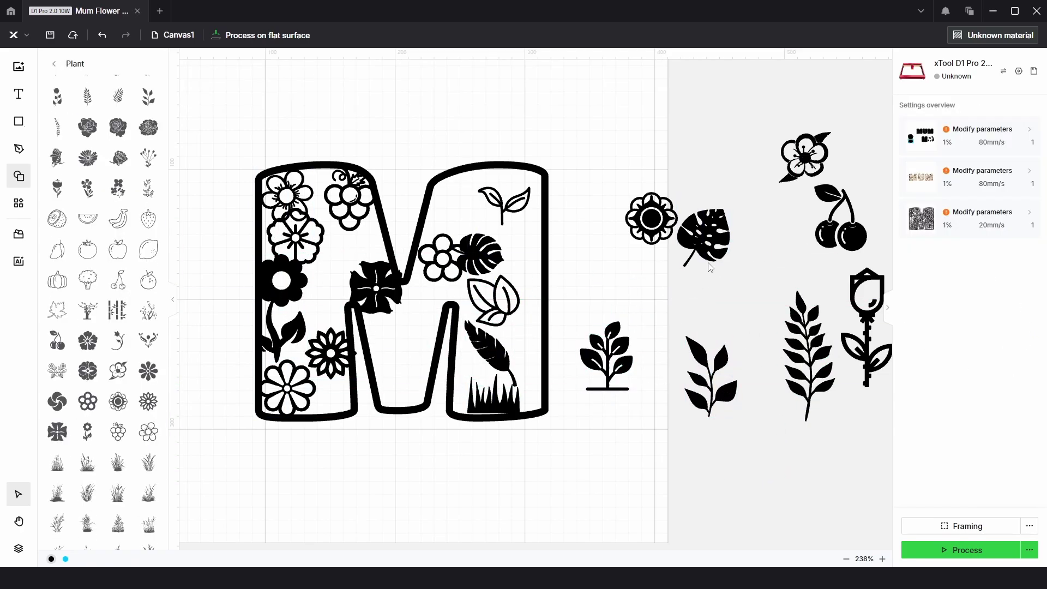
Reposition the stemmed monstera leaf and the leaf-tipped blossom in the free area beside the M.
{"action": "left_click_drag", "start_coordinate": [721, 223], "coordinate": [601, 225]}
{"action": "left_click_drag", "start_coordinate": [804, 159], "coordinate": [723, 241]}
{"action": "left_click", "coordinate": [684, 321]}
{"action": "scroll", "coordinate": [476, 382], "scroll_direction": "up", "scroll_amount": 5}
{"action": "left_click_drag", "start_coordinate": [350, 256], "coordinate": [549, 398]}
{"action": "scroll", "coordinate": [563, 358], "scroll_direction": "down", "scroll_amount": 4}
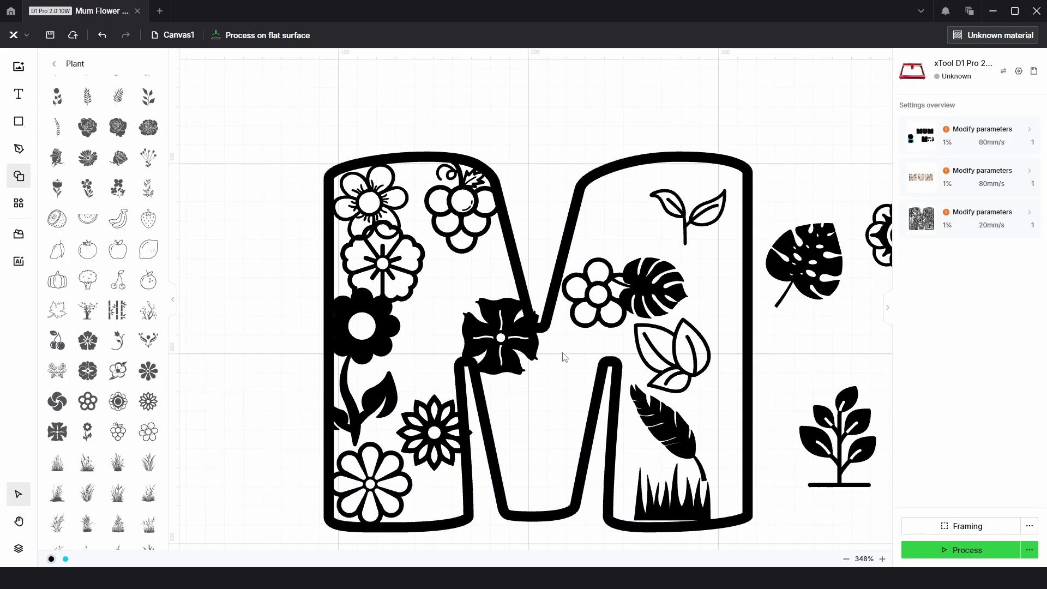
{"action": "left_click_drag", "start_coordinate": [564, 357], "coordinate": [410, 329]}
{"action": "left_click_drag", "start_coordinate": [649, 250], "coordinate": [807, 153]}
{"action": "left_click", "coordinate": [713, 301]}
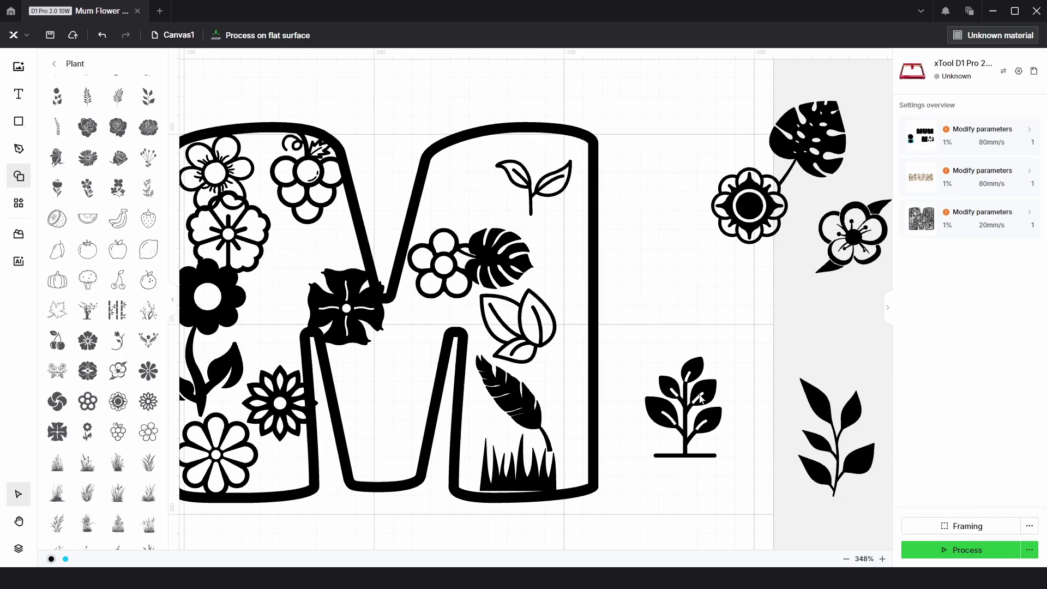
Move the five-leaf plant with the flat base into the gap between the M's legs.
{"action": "left_click_drag", "start_coordinate": [694, 396], "coordinate": [403, 404]}
{"action": "left_click_drag", "start_coordinate": [690, 423], "coordinate": [423, 394]}
{"action": "scroll", "coordinate": [390, 417], "scroll_direction": "up", "scroll_amount": 8}
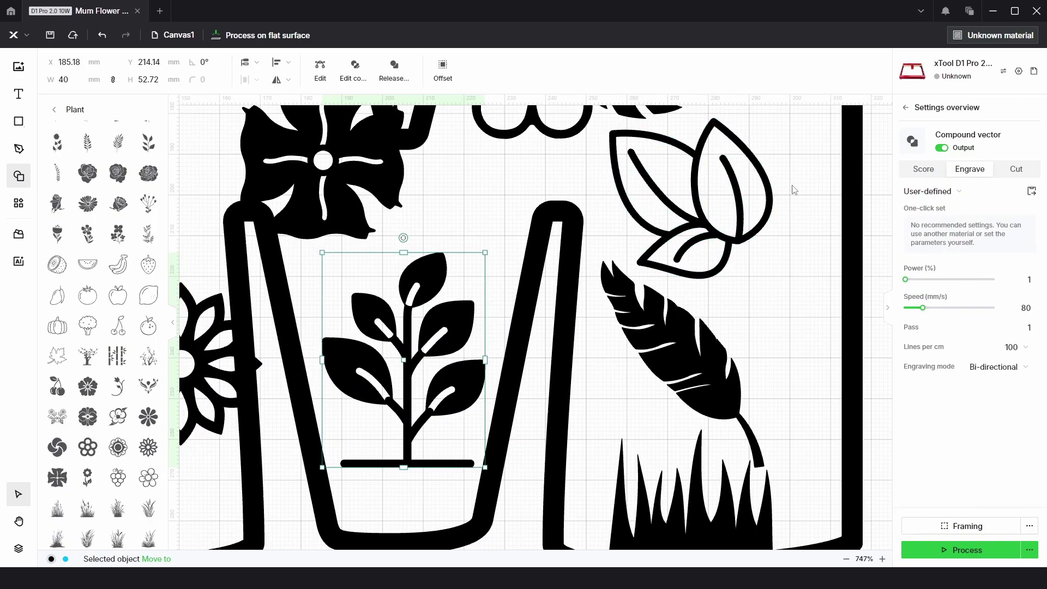
Set the five-leaf plant to Score, release its compound vector, and shift the released pieces slightly.
{"action": "left_click", "coordinate": [916, 169]}
{"action": "scroll", "coordinate": [416, 386], "scroll_direction": "up", "scroll_amount": 8}
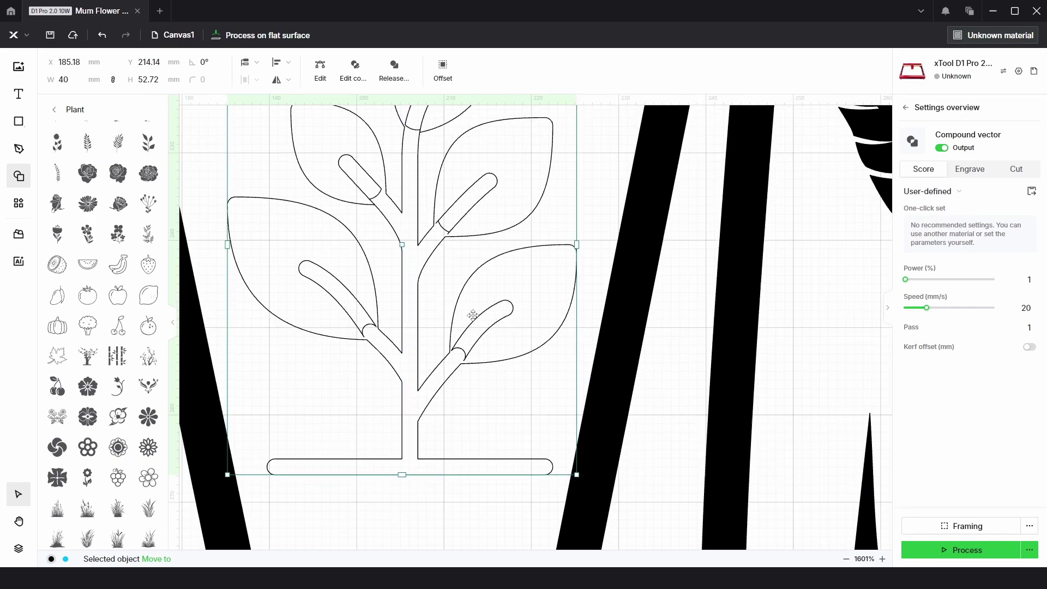
{"action": "right_click", "coordinate": [485, 319]}
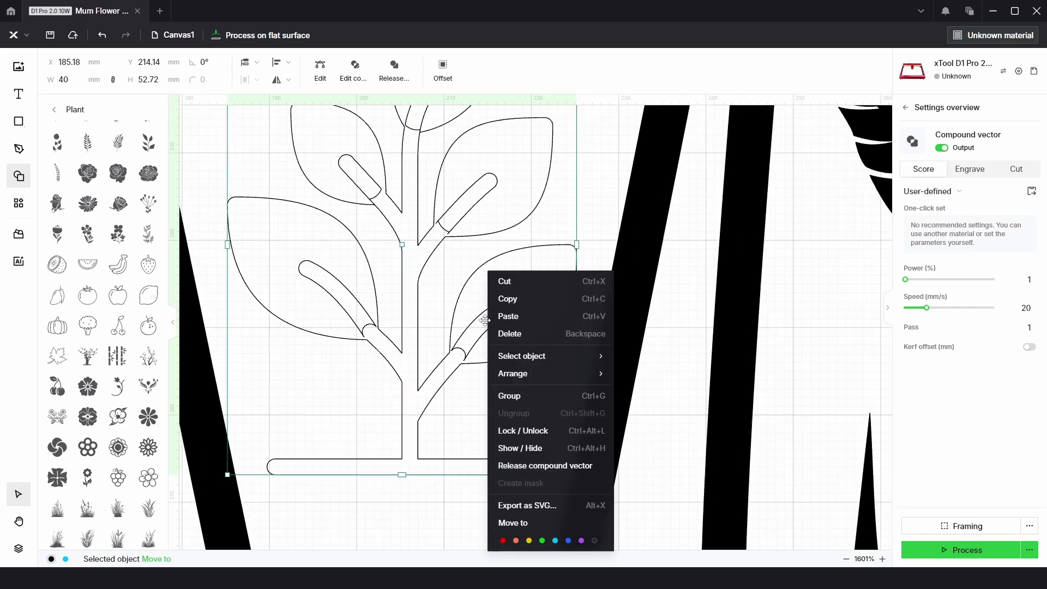
{"action": "left_click", "coordinate": [530, 467]}
{"action": "mouse_move", "coordinate": [524, 323]}
{"action": "left_mouse_down"}
{"action": "mouse_move", "coordinate": [503, 302]}
{"action": "mouse_move", "coordinate": [518, 338]}
{"action": "left_mouse_up"}
Delete the separate vein shapes from the plant's four side leaves.
{"action": "right_click", "coordinate": [498, 319]}
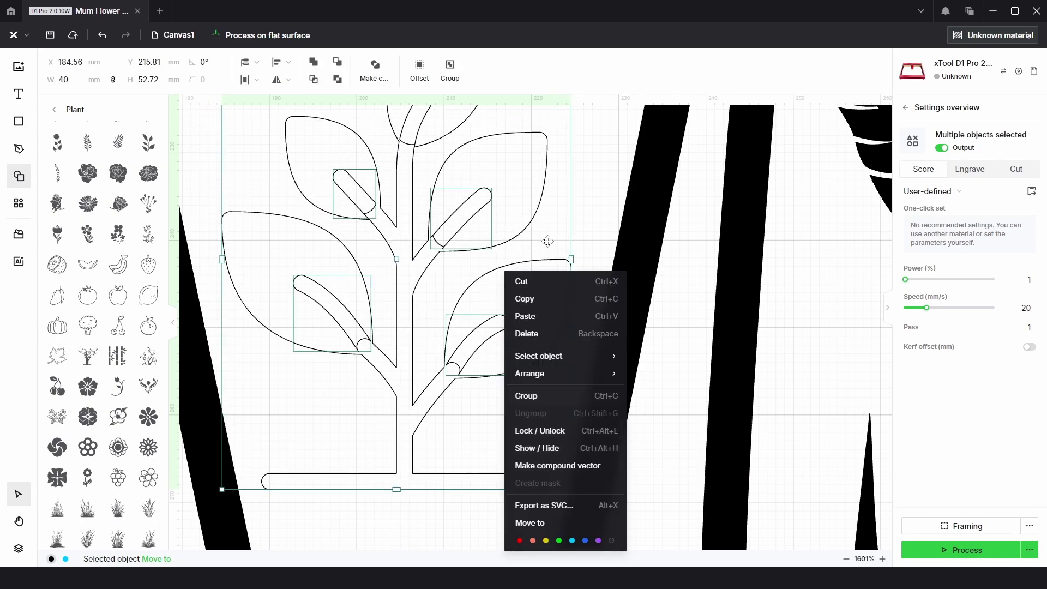
{"action": "left_click", "coordinate": [594, 200]}
{"action": "left_click", "coordinate": [496, 333]}
{"action": "key", "text": "Delete"}
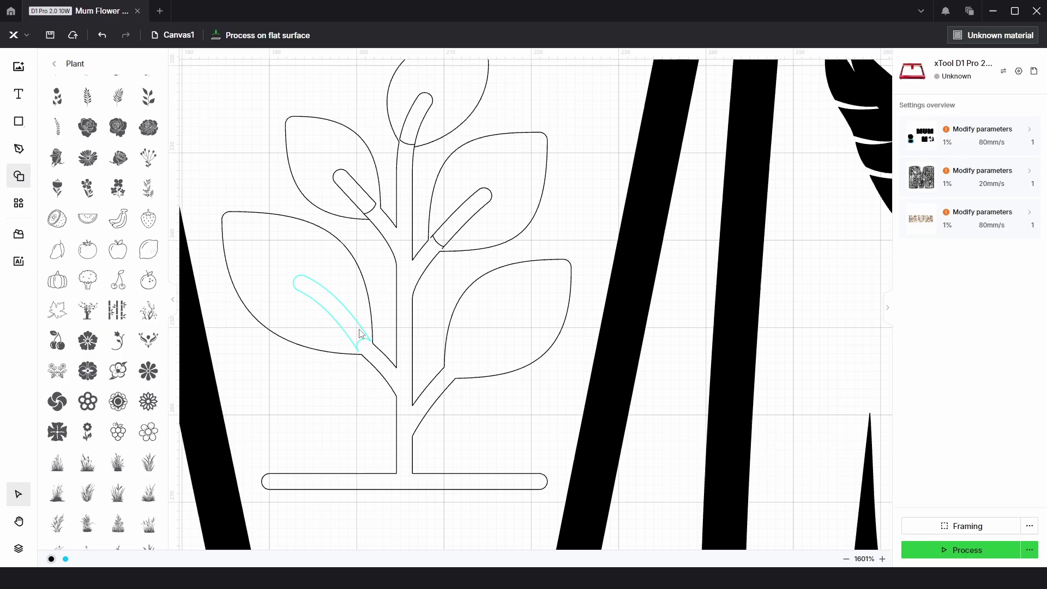
{"action": "left_click", "coordinate": [360, 329]}
{"action": "key", "text": "Escape"}
{"action": "left_click", "coordinate": [463, 233]}
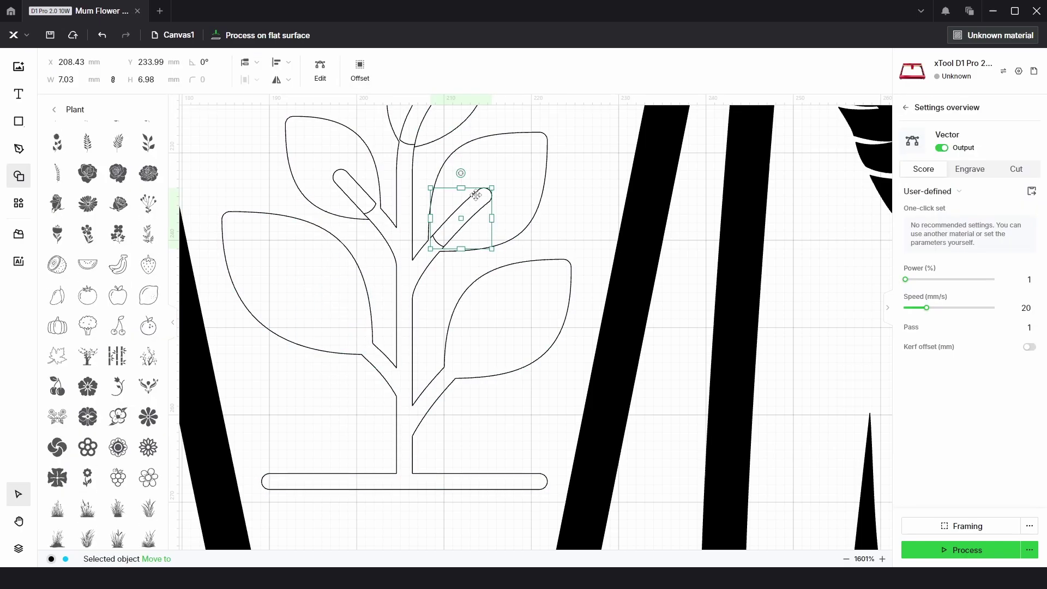
{"action": "key", "text": "Escape"}
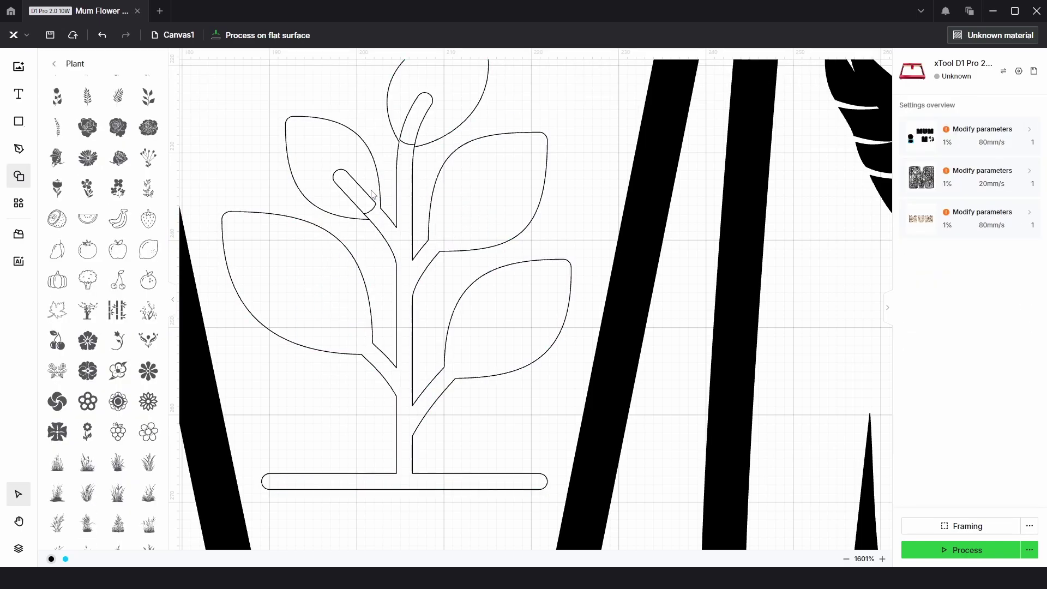
{"action": "left_click", "coordinate": [419, 134]}
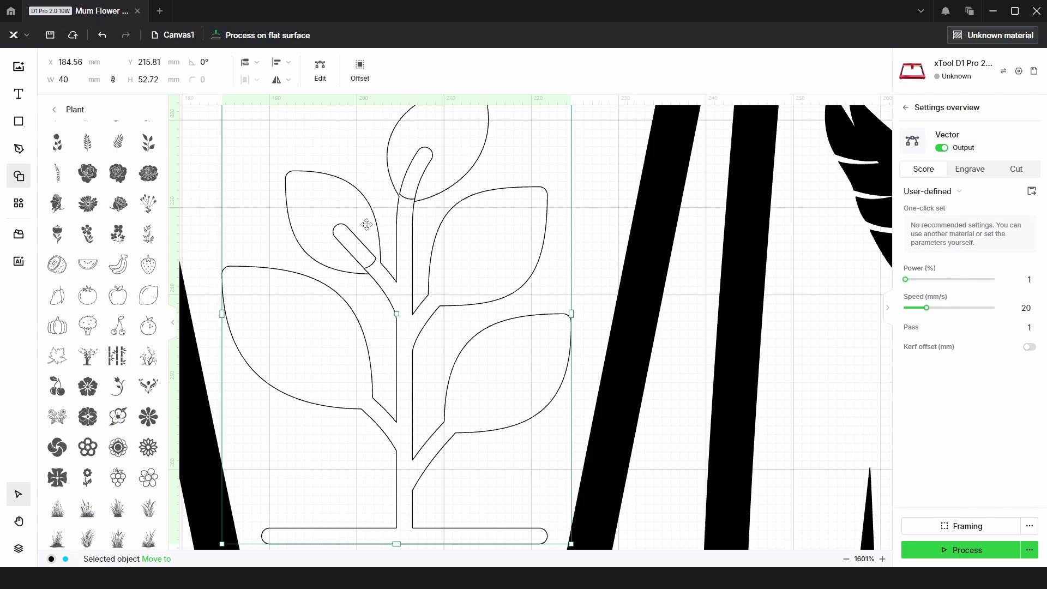
{"action": "key", "text": "Escape"}
{"action": "left_click", "coordinate": [355, 238]}
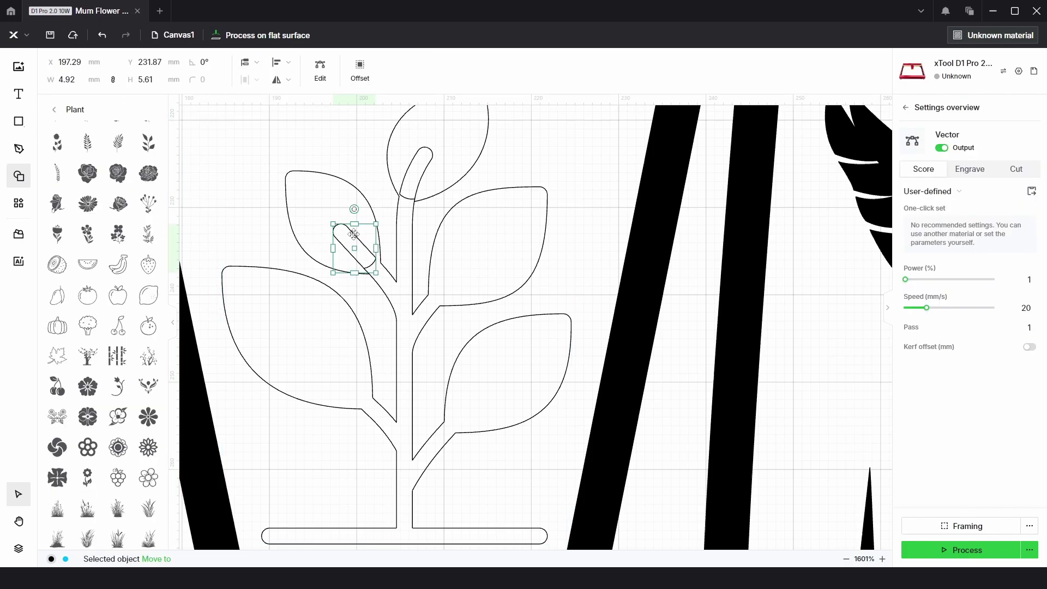
{"action": "key", "text": "Delete"}
Edit the plant outline's nodes and delete those forming the vein inside its top leaf.
{"action": "left_click", "coordinate": [431, 170]}
{"action": "left_click_drag", "start_coordinate": [431, 169], "coordinate": [427, 176]}
{"action": "key", "text": "ctrl+z"}
{"action": "scroll", "coordinate": [442, 182], "scroll_direction": "up", "scroll_amount": 8}
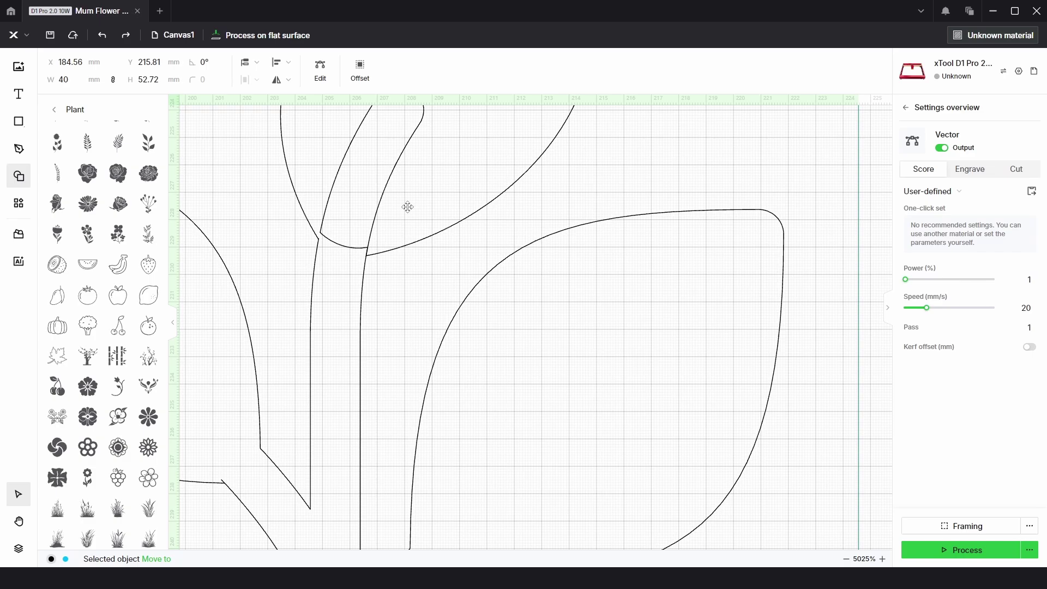
{"action": "scroll", "coordinate": [460, 282], "scroll_direction": "down", "scroll_amount": 2}
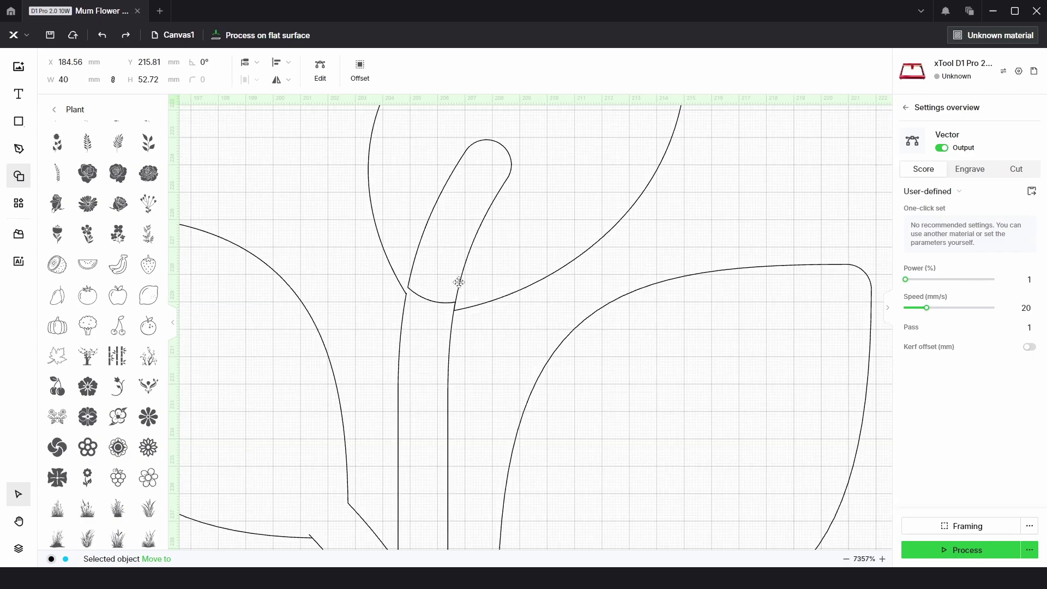
{"action": "double_click", "coordinate": [465, 265]}
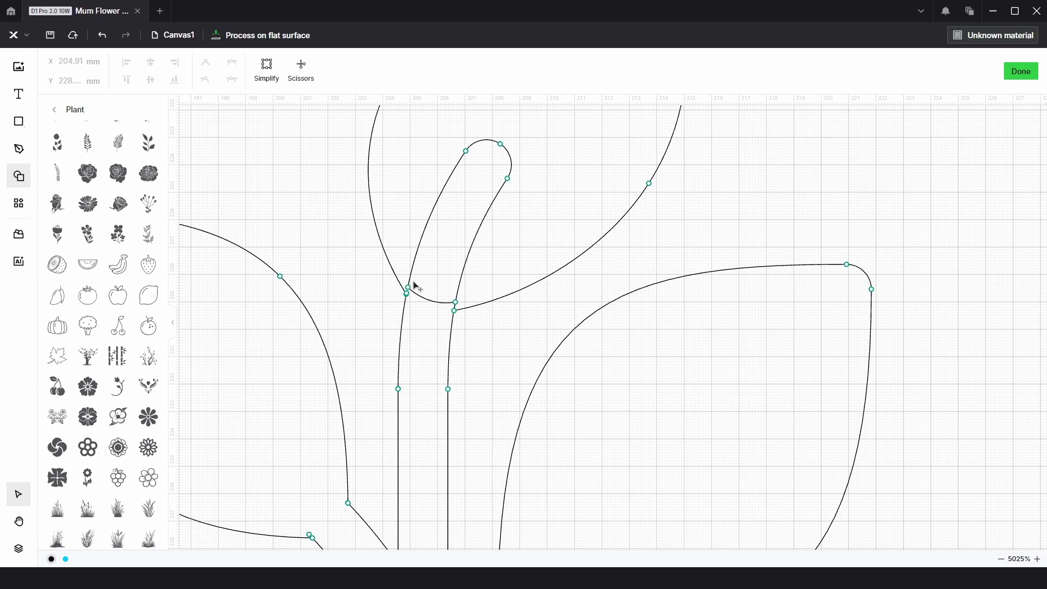
{"action": "left_click_drag", "start_coordinate": [413, 282], "coordinate": [437, 273]}
{"action": "left_click_drag", "start_coordinate": [450, 129], "coordinate": [519, 194]}
{"action": "key", "text": "Delete"}
Remove the leftover loop below the top leaf and adjust the curve handles so the stem edge runs smoothly.
{"action": "scroll", "coordinate": [459, 324], "scroll_direction": "up", "scroll_amount": 2}
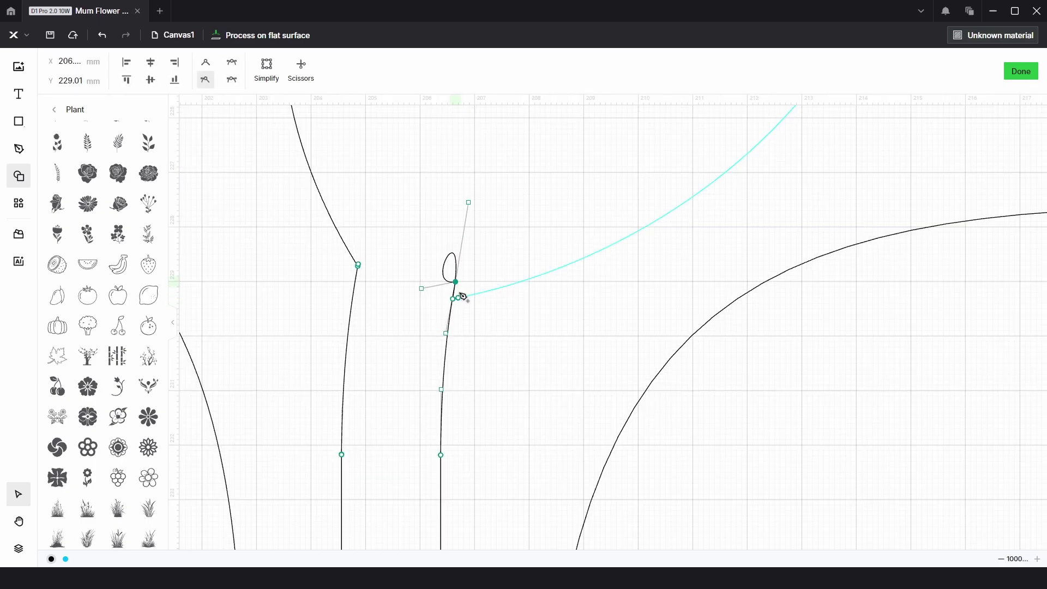
{"action": "left_click_drag", "start_coordinate": [456, 283], "coordinate": [443, 345]}
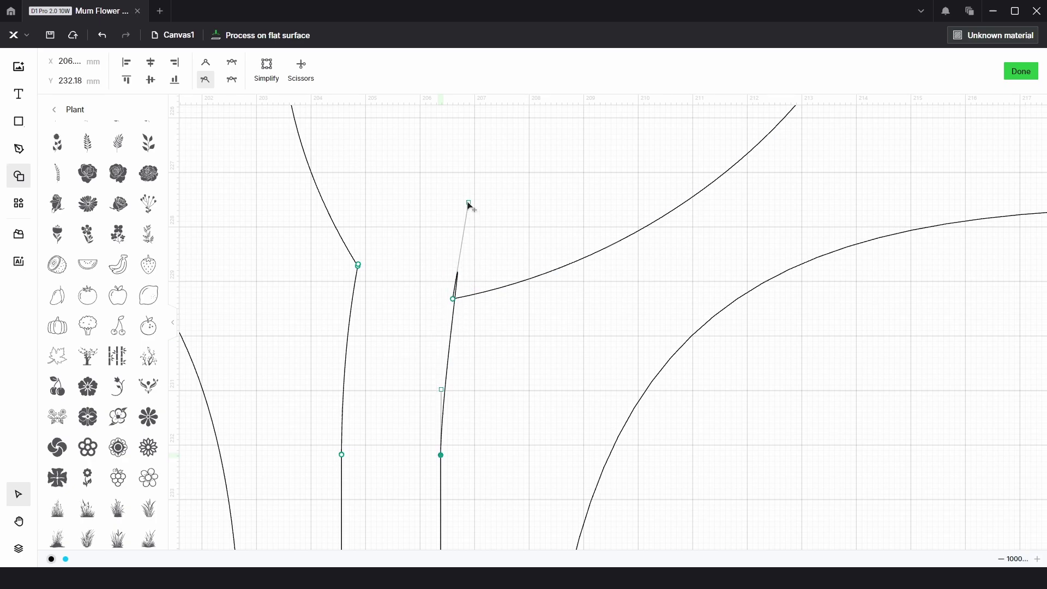
{"action": "left_click_drag", "start_coordinate": [470, 204], "coordinate": [537, 229]}
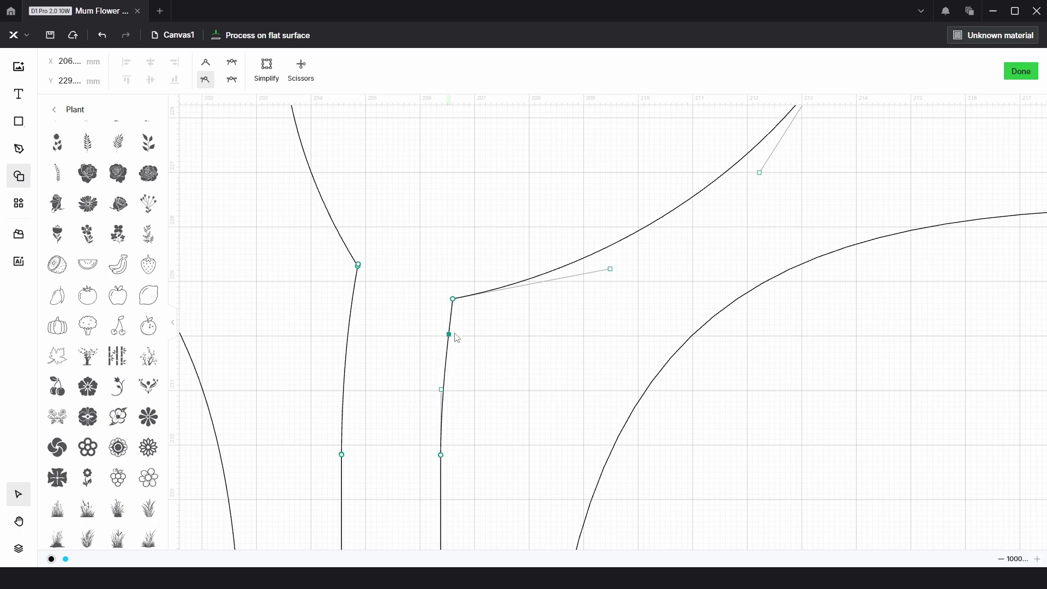
{"action": "key", "text": "Escape"}
{"action": "scroll", "coordinate": [477, 301], "scroll_direction": "down", "scroll_amount": 6}
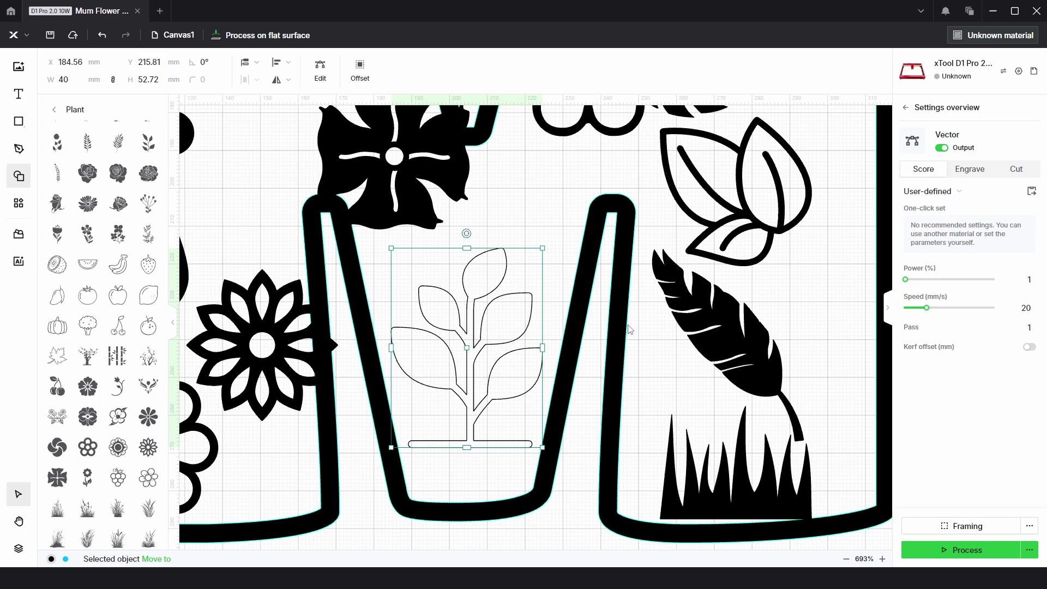
Delete the nodes at both ends of the plant's horizontal base bar.
{"action": "scroll", "coordinate": [480, 460], "scroll_direction": "up", "scroll_amount": 5}
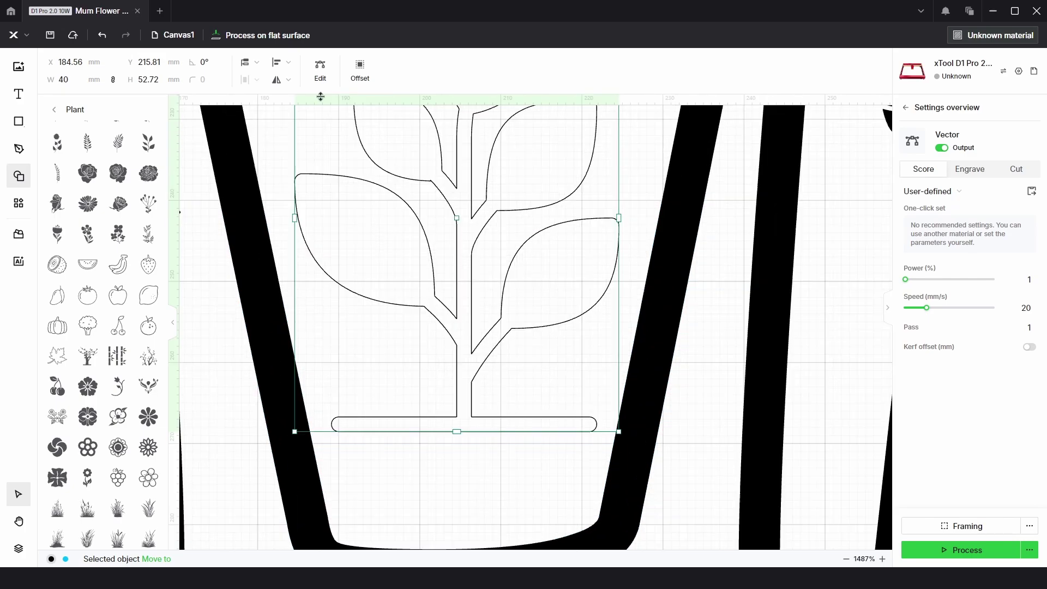
{"action": "left_click", "coordinate": [321, 76]}
{"action": "left_click_drag", "start_coordinate": [368, 391], "coordinate": [321, 444]}
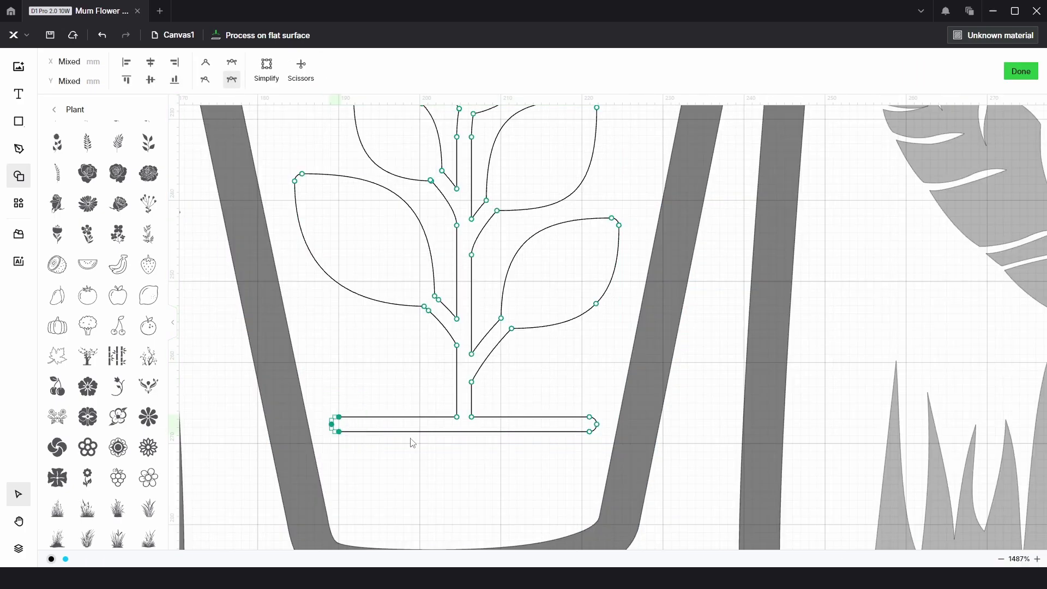
{"action": "key", "text": "Delete"}
{"action": "left_click_drag", "start_coordinate": [605, 446], "coordinate": [603, 451]}
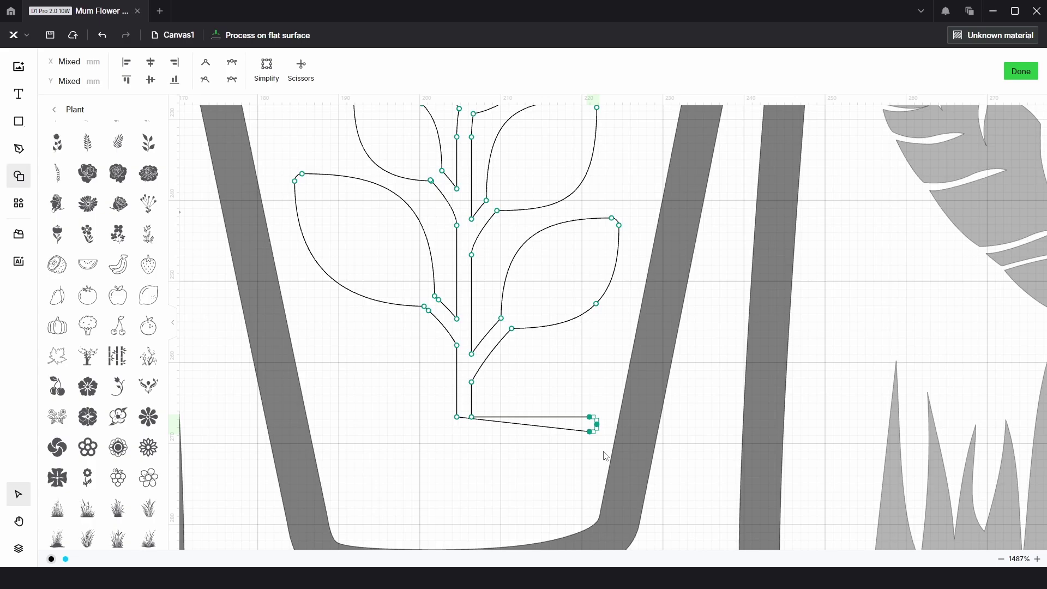
{"action": "key", "text": "Delete"}
Pull in the leftover curve handle at the stem's base to form a short rounded end, and finish node editing.
{"action": "scroll", "coordinate": [482, 427], "scroll_direction": "up", "scroll_amount": 5}
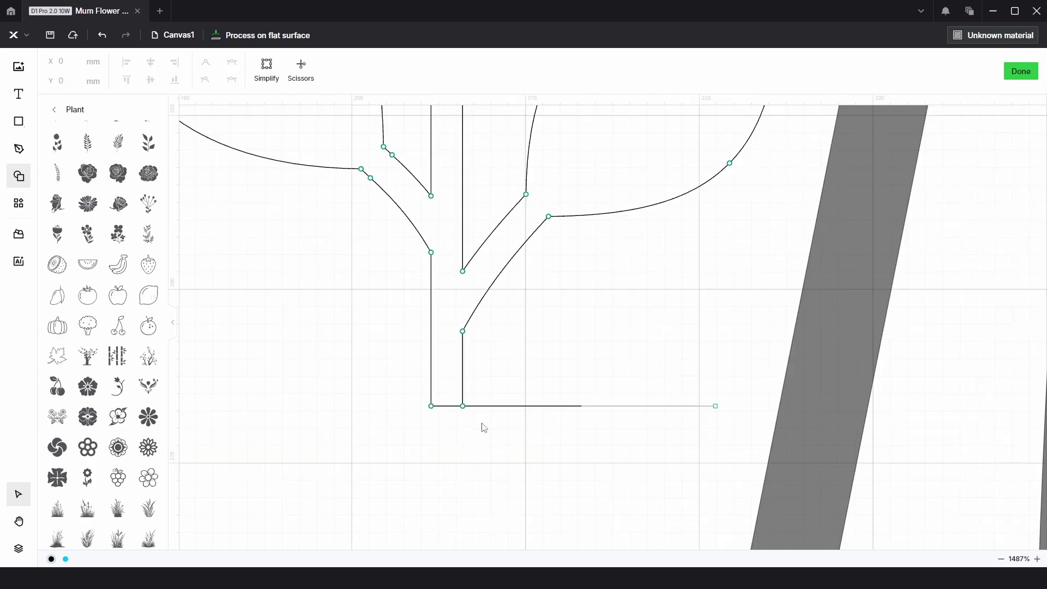
{"action": "left_click_drag", "start_coordinate": [985, 391], "coordinate": [452, 485]}
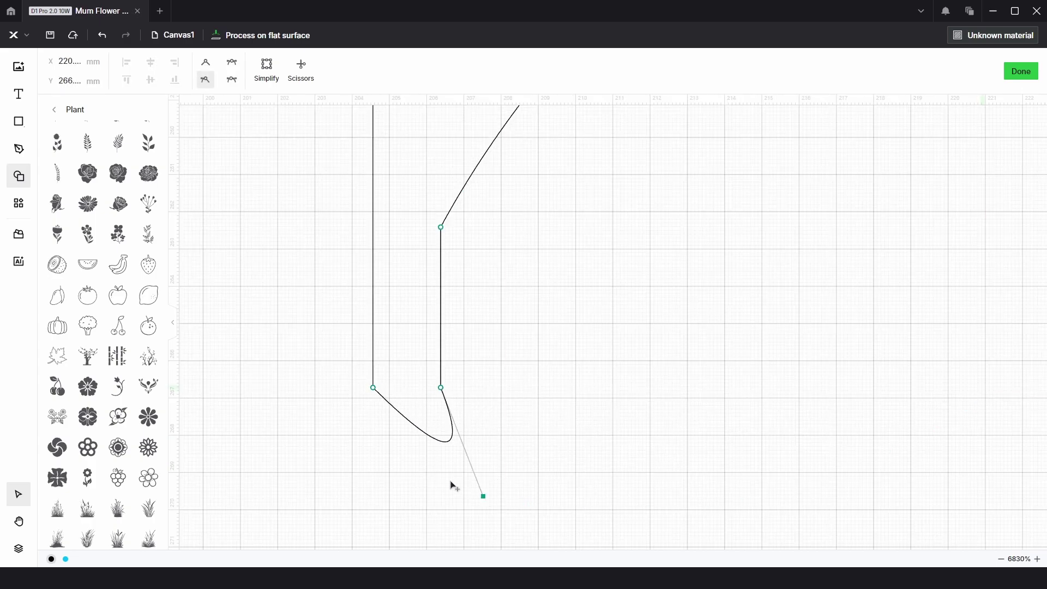
{"action": "left_click", "coordinate": [1021, 71]}
{"action": "scroll", "coordinate": [502, 337], "scroll_direction": "down", "scroll_amount": 10}
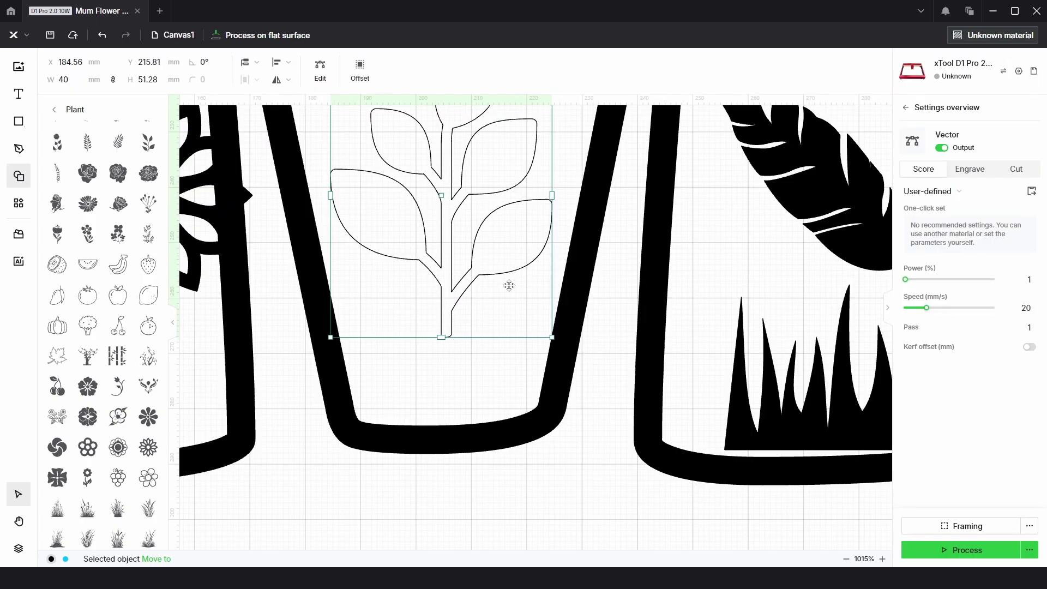
Set the edited five-leaf plant to Engrave, deselect it, and close the shape library.
{"action": "left_click", "coordinate": [973, 172]}
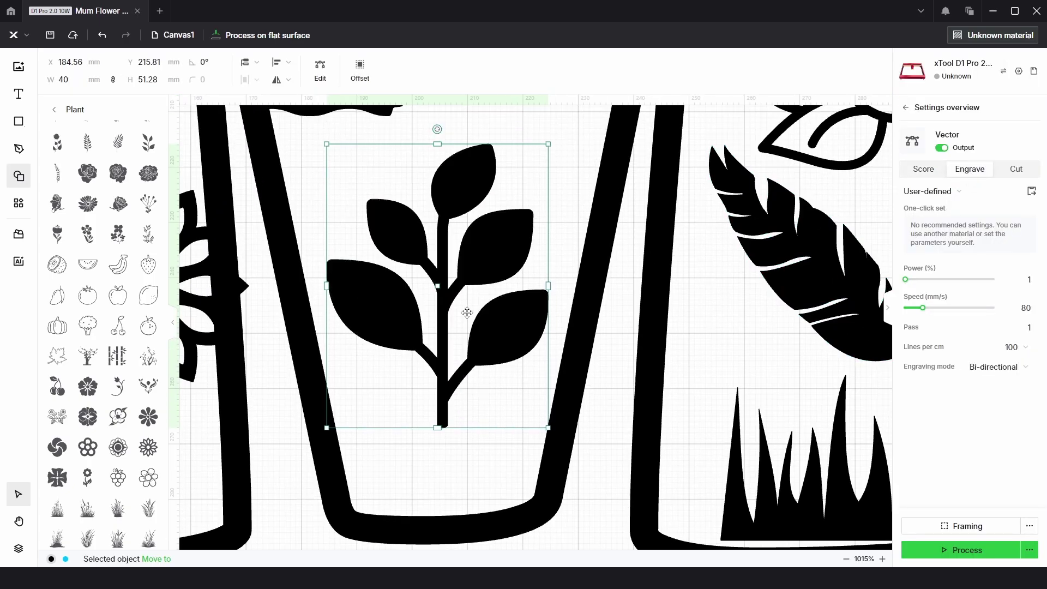
{"action": "scroll", "coordinate": [467, 312], "scroll_direction": "down", "scroll_amount": 8}
{"action": "scroll", "coordinate": [442, 363], "scroll_direction": "up", "scroll_amount": 3}
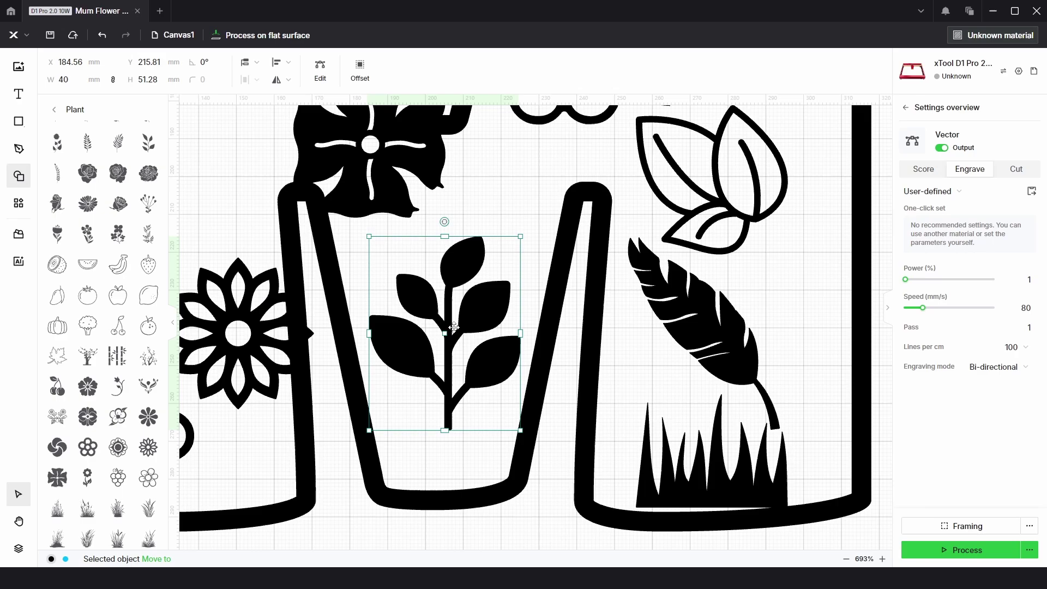
{"action": "scroll", "coordinate": [454, 327], "scroll_direction": "down", "scroll_amount": 6}
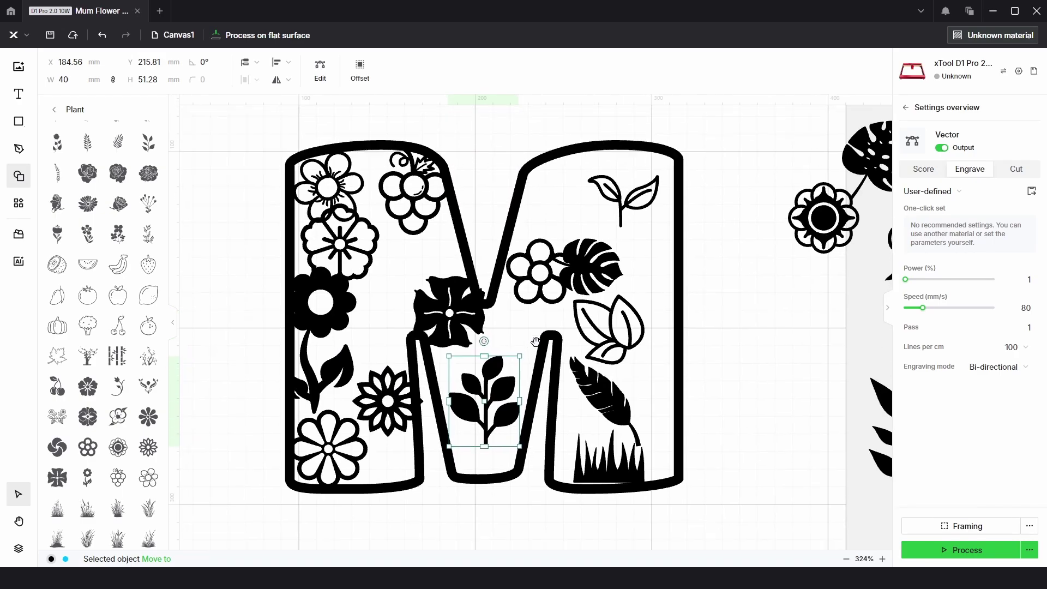
{"action": "left_click", "coordinate": [724, 298]}
{"action": "left_click", "coordinate": [14, 179]}
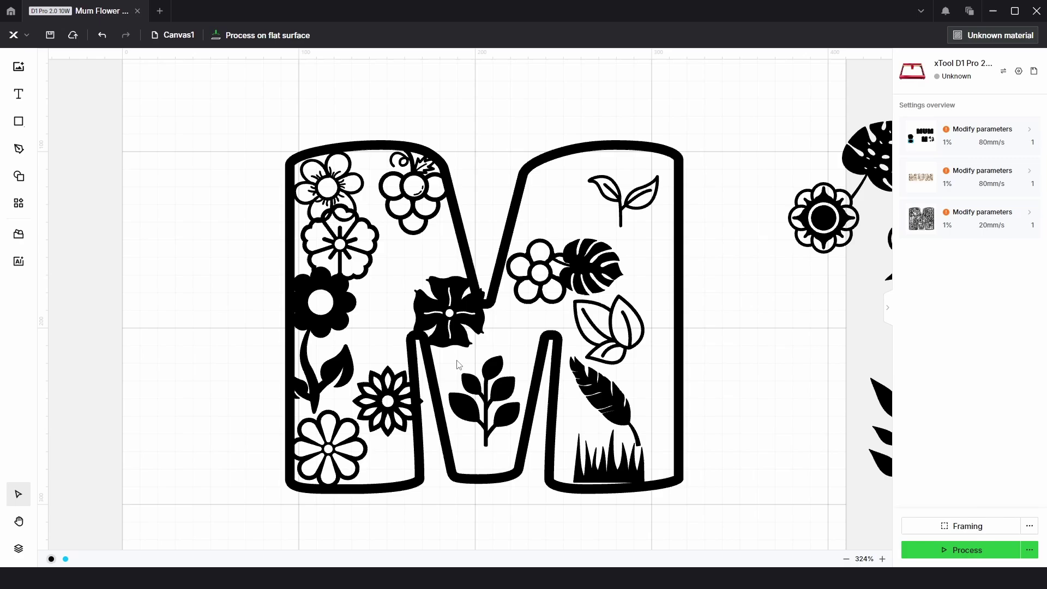
Nudge the eight-petal outline flower at the M's lower-left corner slightly right and down so it sits against the border.
{"action": "left_click_drag", "start_coordinate": [444, 360], "coordinate": [441, 321]}
{"action": "scroll", "coordinate": [368, 391], "scroll_direction": "up", "scroll_amount": 4}
{"action": "left_click_drag", "start_coordinate": [347, 414], "coordinate": [367, 332]}
{"action": "scroll", "coordinate": [310, 360], "scroll_direction": "up", "scroll_amount": 4}
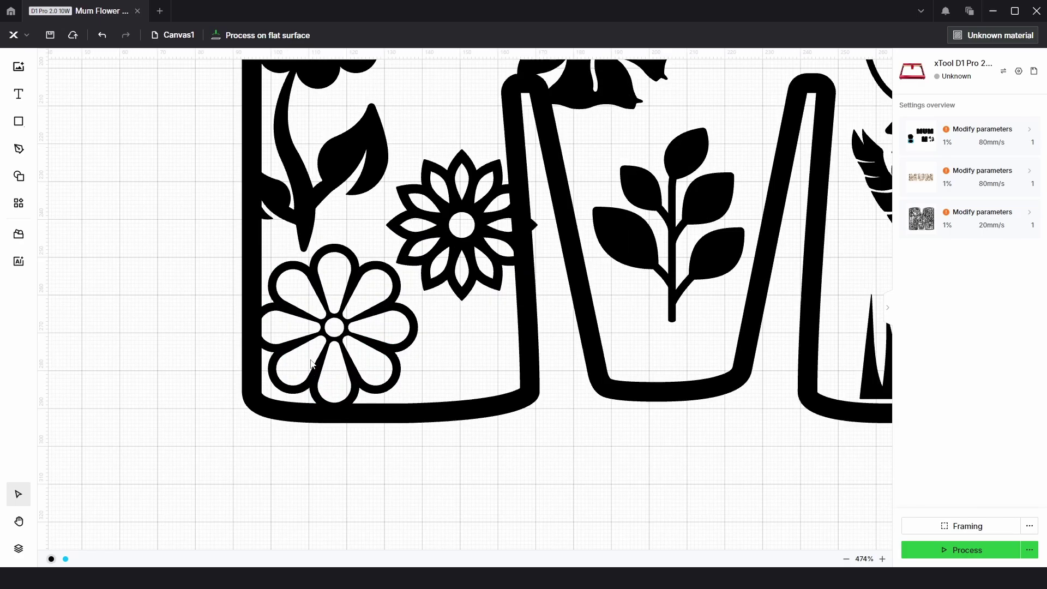
{"action": "left_click", "coordinate": [350, 361]}
{"action": "key", "text": "Right"}
{"action": "key", "text": "Right"}
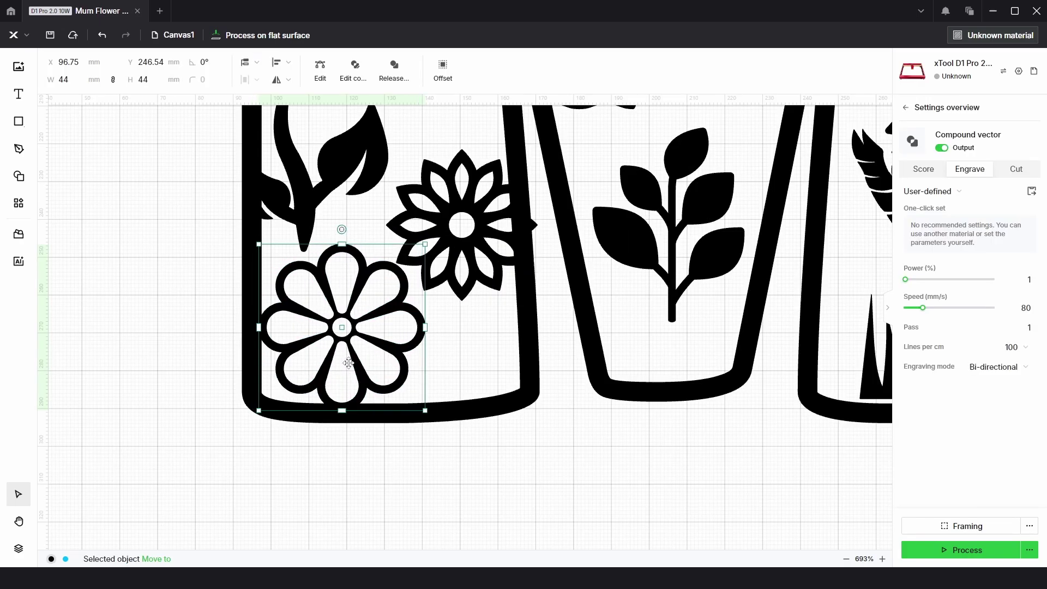
{"action": "key", "text": "Left"}
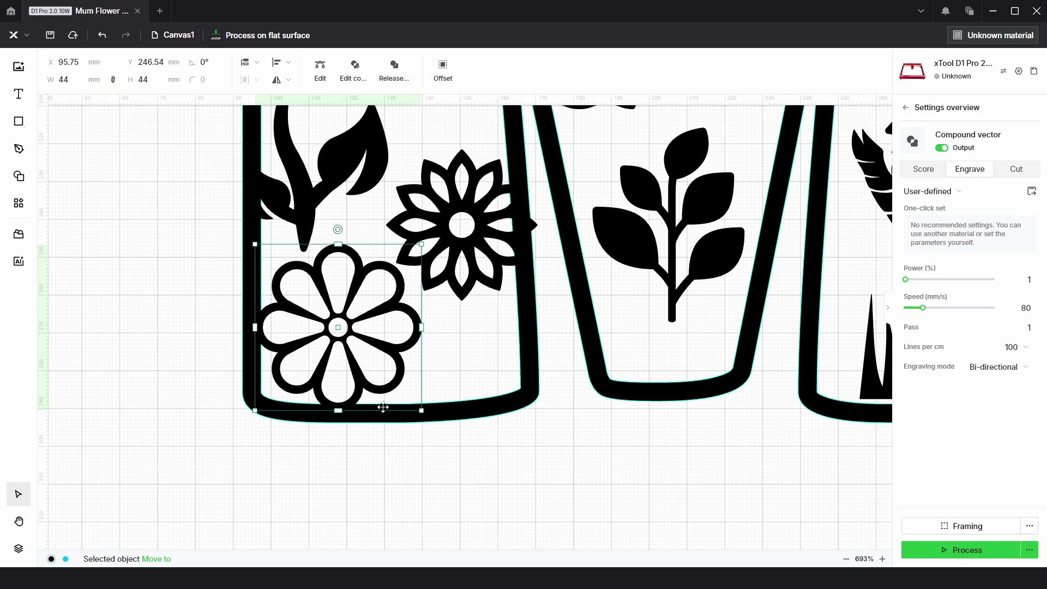
{"action": "key", "text": "Down"}
{"action": "key", "text": "Down"}
{"action": "key", "text": "Down"}
{"action": "key", "text": "Down"}
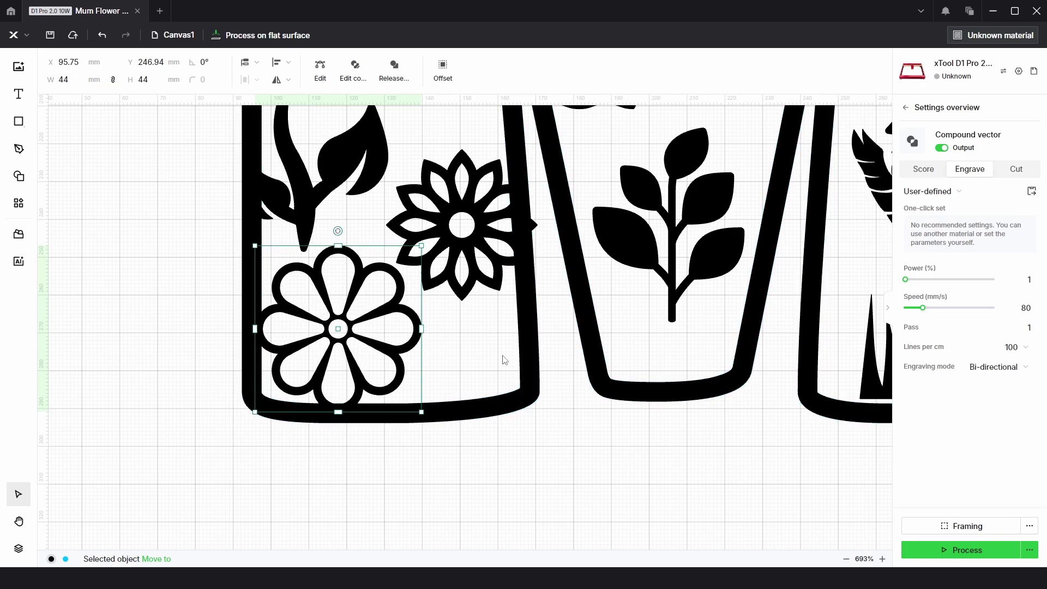
Move the pointed-petal flower in the left leg off the inner border, rotate it slightly, and seat it against the leg's edge.
{"action": "left_click_drag", "start_coordinate": [480, 180], "coordinate": [460, 177]}
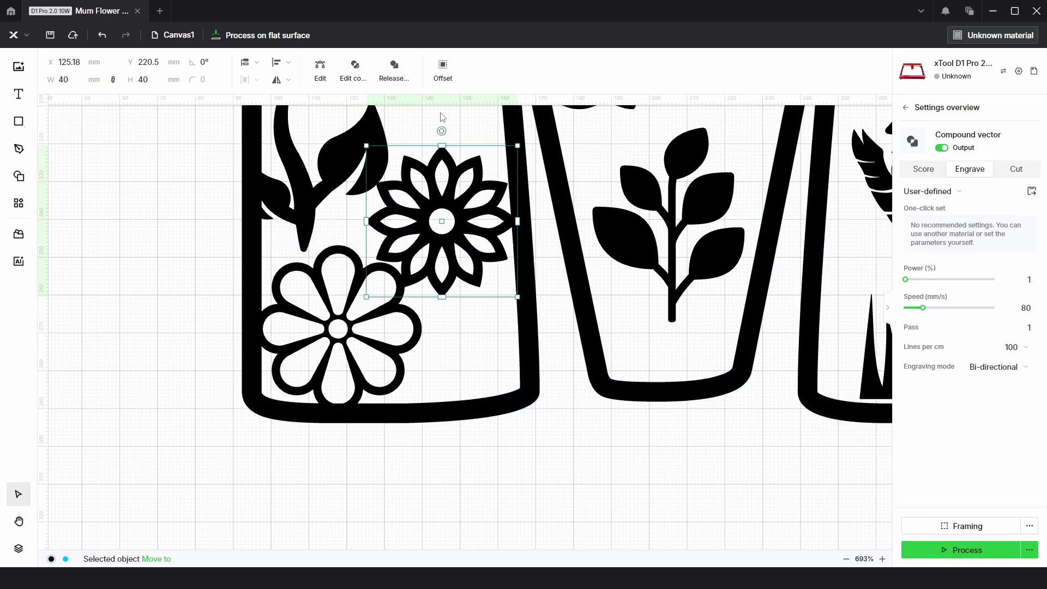
{"action": "left_click_drag", "start_coordinate": [442, 132], "coordinate": [499, 157]}
{"action": "left_click_drag", "start_coordinate": [444, 117], "coordinate": [457, 176]}
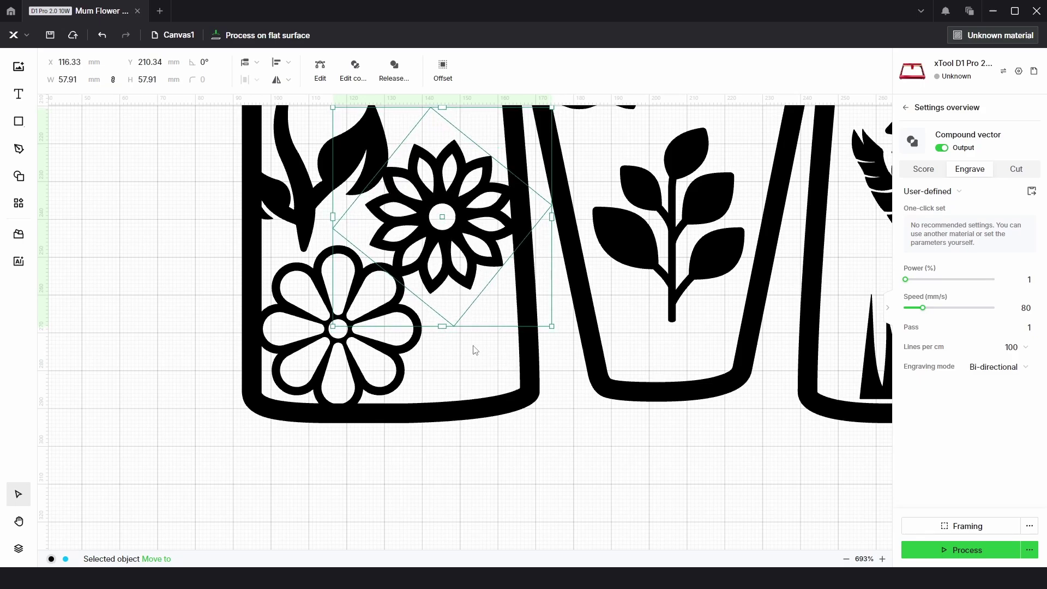
{"action": "scroll", "coordinate": [475, 346], "scroll_direction": "down", "scroll_amount": 3}
{"action": "left_click", "coordinate": [518, 479]}
{"action": "left_click_drag", "start_coordinate": [518, 479], "coordinate": [472, 504]}
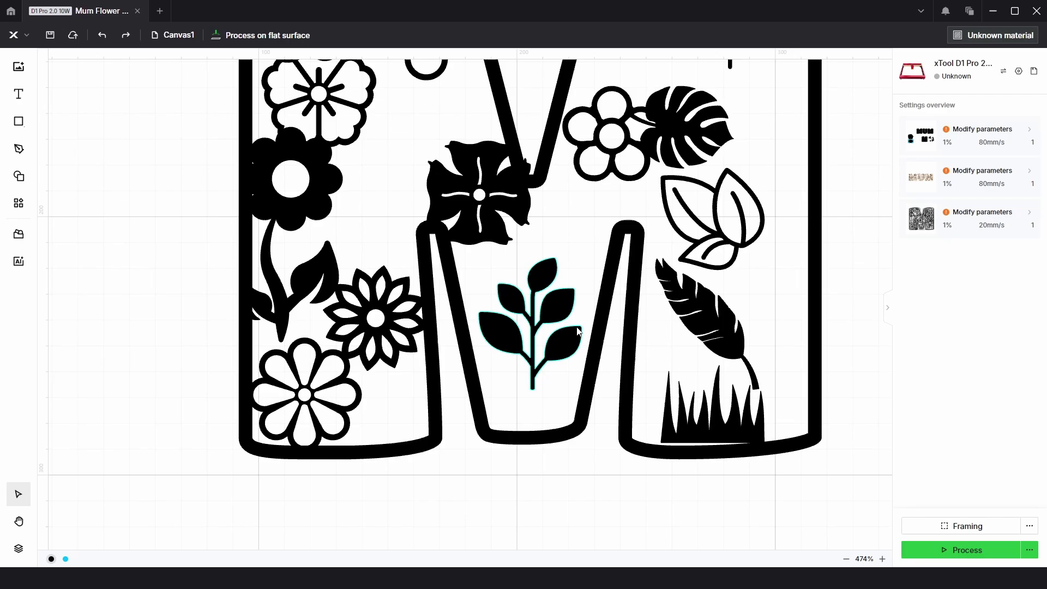
Move the five-leaf plant from the M's centre into the left leg's lower-right corner, with its stem crossing the bottom border.
{"action": "left_click_drag", "start_coordinate": [575, 334], "coordinate": [438, 425]}
{"action": "scroll", "coordinate": [387, 437], "scroll_direction": "up", "scroll_amount": 4}
{"action": "left_click_drag", "start_coordinate": [399, 310], "coordinate": [399, 330]}
{"action": "key", "text": "Up"}
{"action": "key", "text": "Up"}
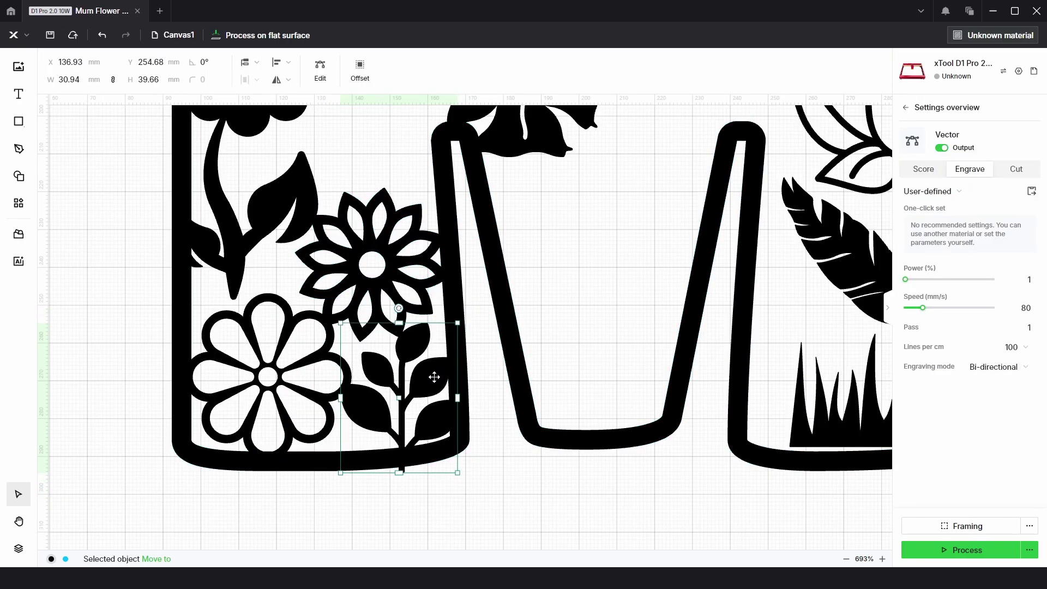
{"action": "left_click_drag", "start_coordinate": [435, 377], "coordinate": [430, 378]}
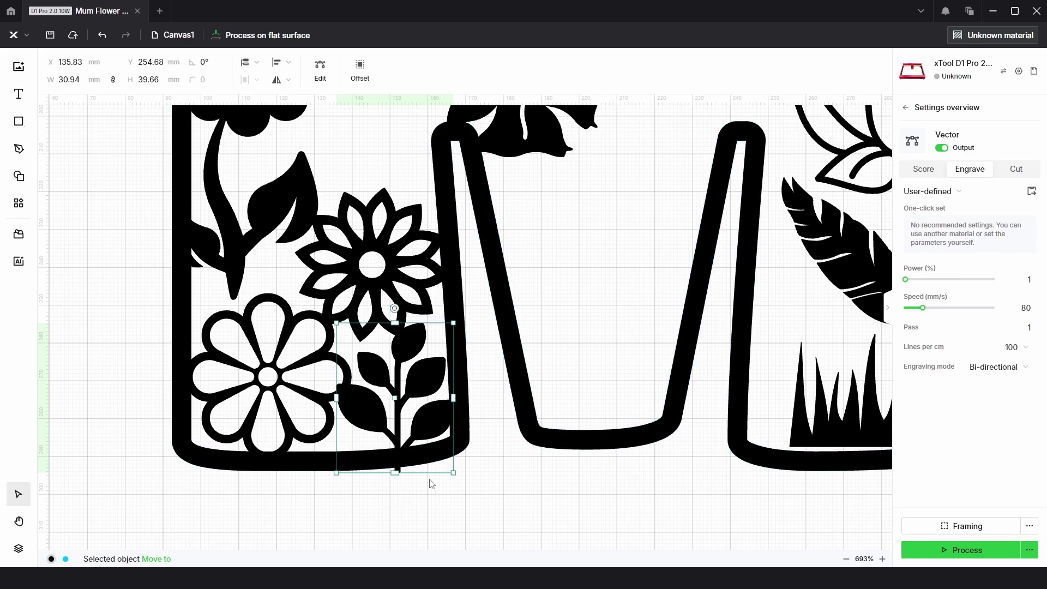
{"action": "key", "text": "Down"}
{"action": "key", "text": "Up"}
{"action": "left_click", "coordinate": [500, 474]}
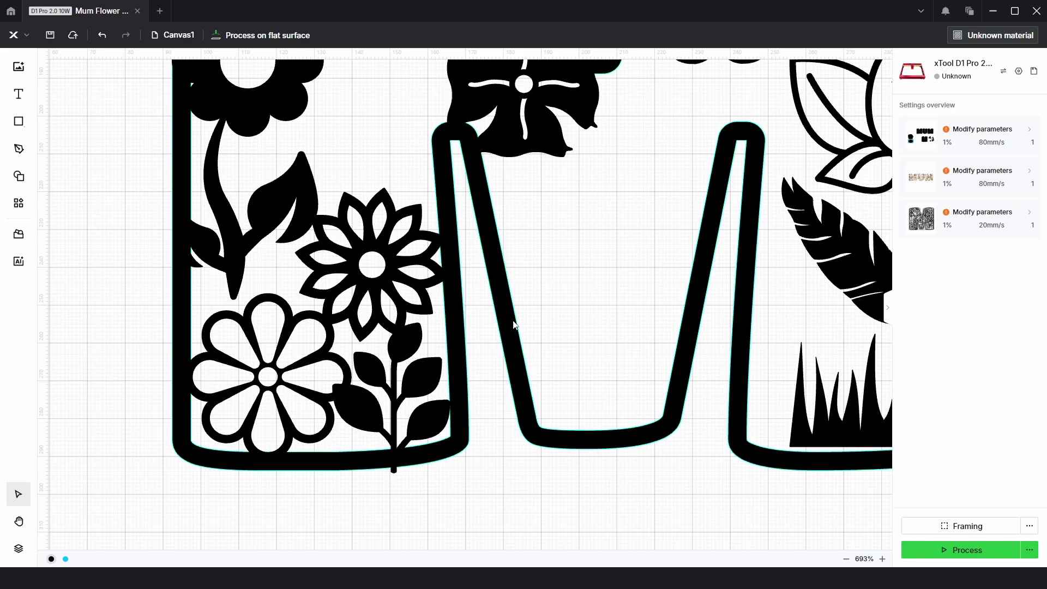
Reposition the black stemmed flower along the M's left border so its stem meets the eight-petal flower below.
{"action": "scroll", "coordinate": [538, 227], "scroll_direction": "down", "scroll_amount": 4}
{"action": "left_click_drag", "start_coordinate": [538, 227], "coordinate": [481, 392]}
{"action": "left_click_drag", "start_coordinate": [318, 256], "coordinate": [329, 266]}
{"action": "scroll", "coordinate": [352, 360], "scroll_direction": "up", "scroll_amount": 8}
{"action": "left_click_drag", "start_coordinate": [352, 359], "coordinate": [418, 270]}
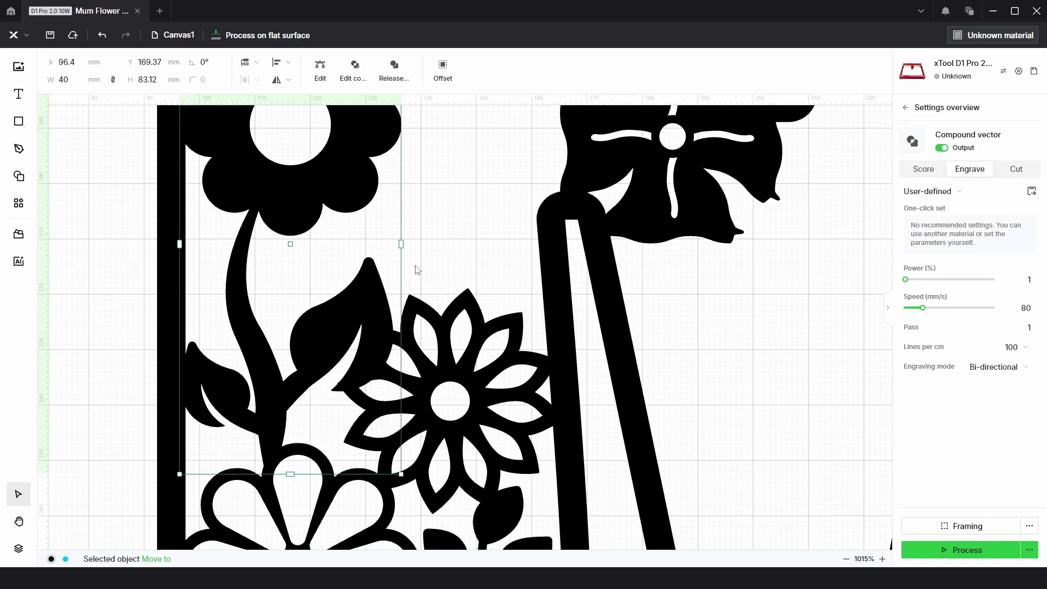
{"action": "scroll", "coordinate": [393, 357], "scroll_direction": "down", "scroll_amount": 6}
{"action": "scroll", "coordinate": [371, 379], "scroll_direction": "up", "scroll_amount": 3}
{"action": "left_click_drag", "start_coordinate": [404, 430], "coordinate": [399, 416]}
{"action": "key", "text": "Left"}
{"action": "key", "text": "Left"}
{"action": "key", "text": "Down"}
{"action": "key", "text": "Down"}
{"action": "key", "text": "Down"}
{"action": "key", "text": "Down"}
{"action": "scroll", "coordinate": [379, 365], "scroll_direction": "down", "scroll_amount": 3}
Move the scalloped flower beside the black flower, shrink it, and fit it above the pointed-petal flower near the inner leg.
{"action": "left_click", "coordinate": [390, 184]}
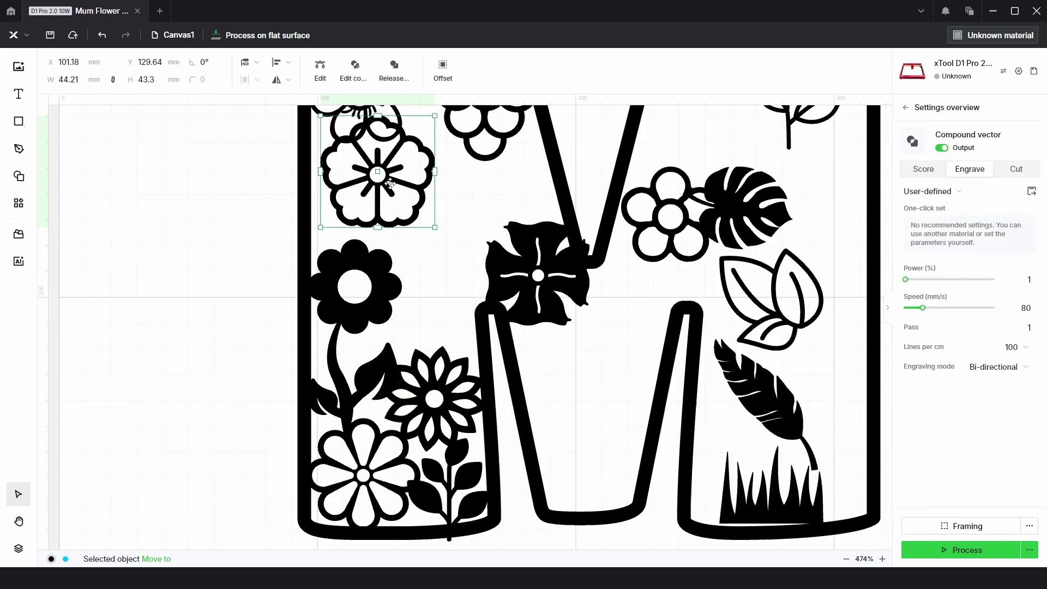
{"action": "left_click_drag", "start_coordinate": [390, 184], "coordinate": [460, 311]}
{"action": "left_click_drag", "start_coordinate": [505, 243], "coordinate": [485, 263]}
{"action": "scroll", "coordinate": [442, 319], "scroll_direction": "up", "scroll_amount": 4}
{"action": "left_click_drag", "start_coordinate": [435, 225], "coordinate": [402, 238]}
{"action": "left_click_drag", "start_coordinate": [447, 231], "coordinate": [442, 220]}
{"action": "left_click_drag", "start_coordinate": [520, 205], "coordinate": [517, 209]}
{"action": "key", "text": "Down"}
{"action": "key", "text": "Down"}
{"action": "scroll", "coordinate": [451, 156], "scroll_direction": "down", "scroll_amount": 4}
Move the three-leaf cluster above the black flower in the left leg, and rotate the six-petal flower in the upper-left corner.
{"action": "left_click_drag", "start_coordinate": [762, 320], "coordinate": [430, 291]}
{"action": "left_click_drag", "start_coordinate": [393, 246], "coordinate": [352, 256]}
{"action": "left_click", "coordinate": [328, 194]}
{"action": "scroll", "coordinate": [328, 197], "scroll_direction": "up", "scroll_amount": 6}
{"action": "left_click_drag", "start_coordinate": [355, 146], "coordinate": [368, 148]}
{"action": "left_click_drag", "start_coordinate": [442, 152], "coordinate": [446, 146]}
{"action": "left_click_drag", "start_coordinate": [418, 217], "coordinate": [425, 218]}
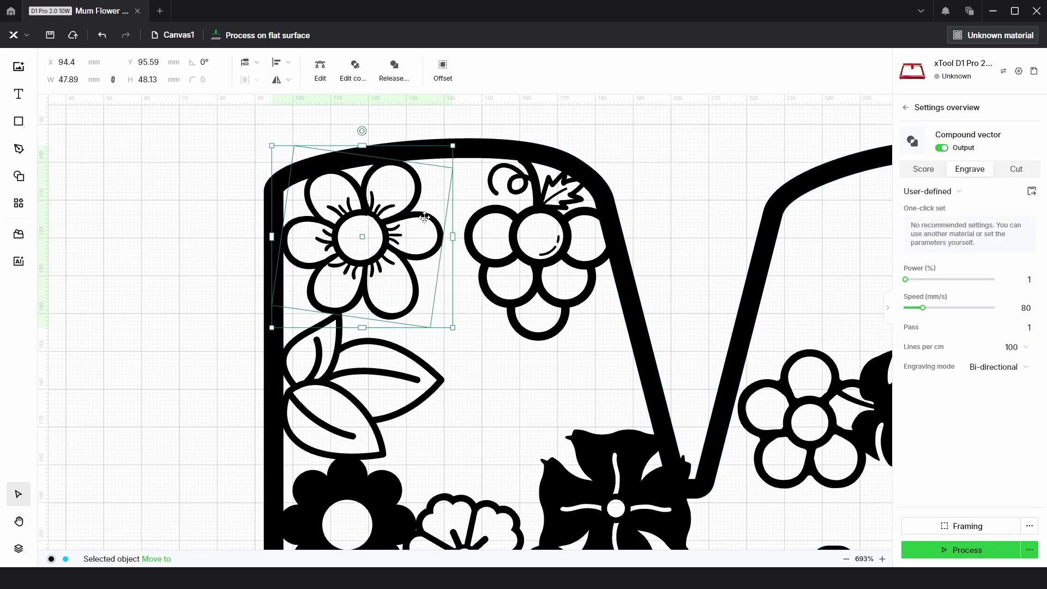
Enlarge the upper-left six-petal flower slightly and shift the grape cluster left so the two shapes touch.
{"action": "left_click_drag", "start_coordinate": [547, 240], "coordinate": [526, 236]}
{"action": "key", "text": "Right"}
{"action": "key", "text": "Right"}
{"action": "key", "text": "Right"}
{"action": "left_click", "coordinate": [417, 217]}
{"action": "left_click_drag", "start_coordinate": [453, 328], "coordinate": [467, 341]}
{"action": "left_click_drag", "start_coordinate": [556, 360], "coordinate": [507, 300]}
{"action": "key", "text": "Left"}
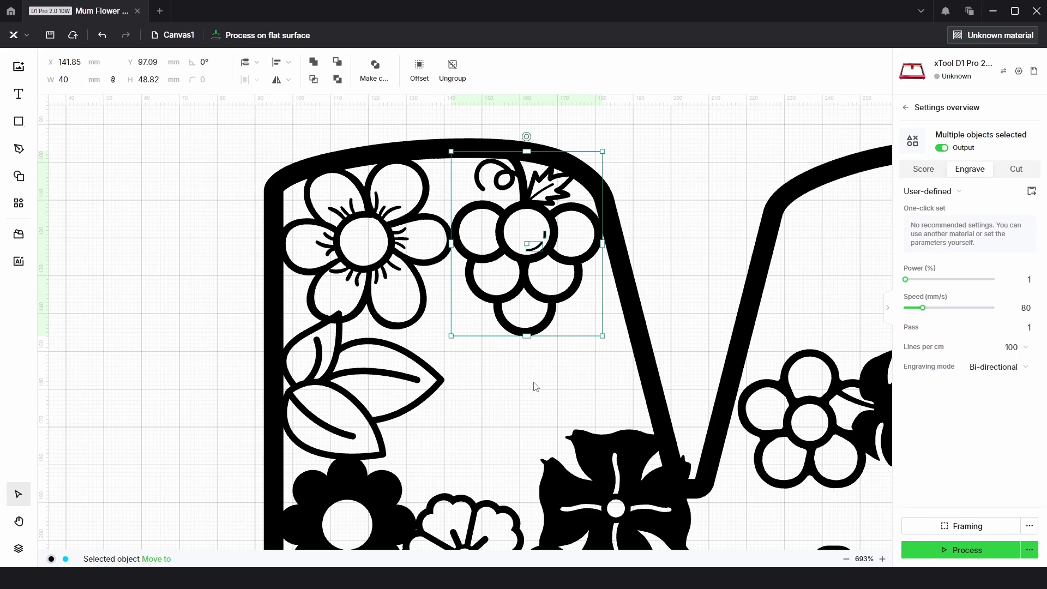
{"action": "left_click", "coordinate": [534, 383]}
Place an enlarged, rotated five-leaf branch below the grape cluster, with its stem reaching across the M's central V border.
{"action": "scroll", "coordinate": [489, 367], "scroll_direction": "down", "scroll_amount": 4}
{"action": "scroll", "coordinate": [486, 253], "scroll_direction": "down", "scroll_amount": 4}
{"action": "left_click_drag", "start_coordinate": [447, 457], "coordinate": [478, 253]}
{"action": "left_click_drag", "start_coordinate": [510, 313], "coordinate": [582, 394]}
{"action": "left_click", "coordinate": [480, 253]}
{"action": "scroll", "coordinate": [493, 255], "scroll_direction": "up", "scroll_amount": 4}
{"action": "left_click_drag", "start_coordinate": [470, 183], "coordinate": [362, 277]}
{"action": "left_click_drag", "start_coordinate": [525, 294], "coordinate": [560, 322]}
{"action": "left_click_drag", "start_coordinate": [507, 260], "coordinate": [520, 263]}
Move the feather-shaped leaf between the three-leaf cluster and the scalloped flower, and adjust the neighbouring five-leaf branch's angle.
{"action": "left_click_drag", "start_coordinate": [851, 473], "coordinate": [573, 335]}
{"action": "key", "text": "ctrl+z"}
{"action": "left_click", "coordinate": [923, 170]}
{"action": "left_click_drag", "start_coordinate": [749, 463], "coordinate": [397, 329]}
{"action": "left_click", "coordinate": [851, 229]}
{"action": "scroll", "coordinate": [445, 315], "scroll_direction": "up", "scroll_amount": 4}
{"action": "left_click", "coordinate": [588, 365]}
{"action": "left_click", "coordinate": [531, 273]}
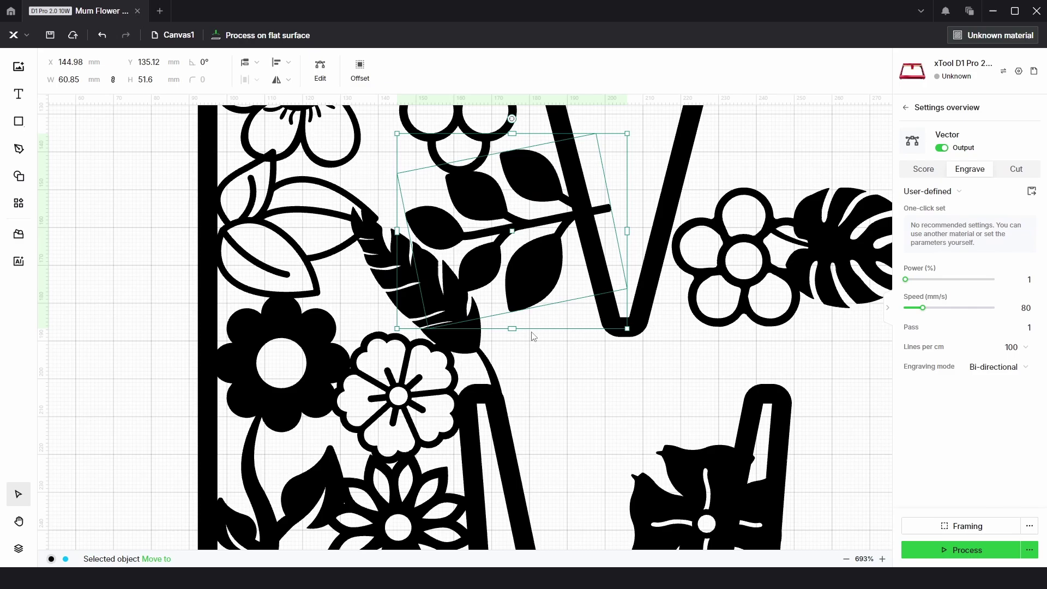
{"action": "left_click_drag", "start_coordinate": [486, 155], "coordinate": [502, 158]}
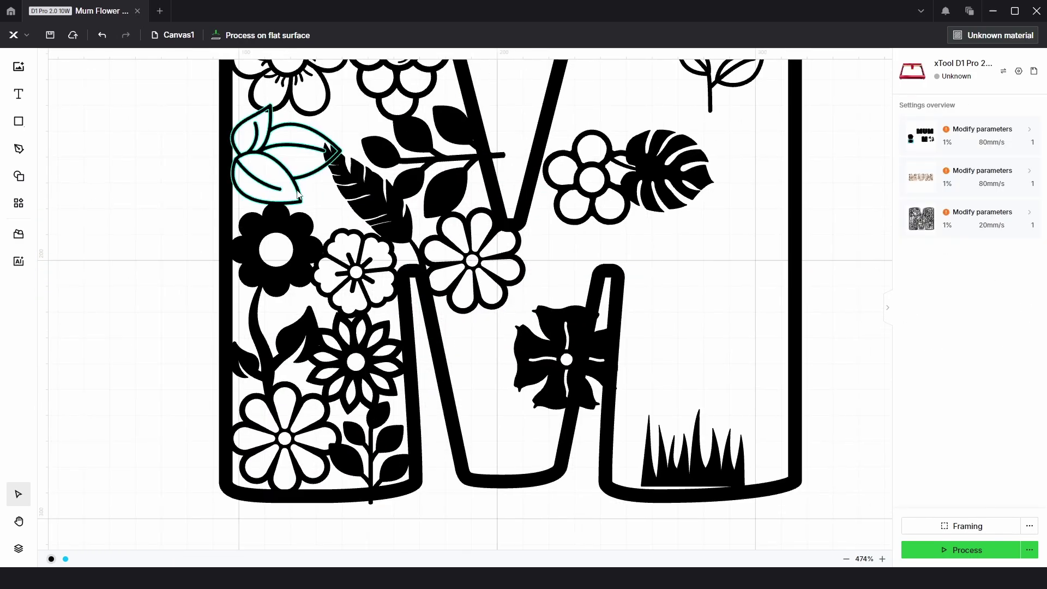
Place a copy of the three-leaf cluster at the base of the M's central section, mirror it, and rotate it to fit.
{"action": "left_click_drag", "start_coordinate": [270, 164], "coordinate": [507, 431]}
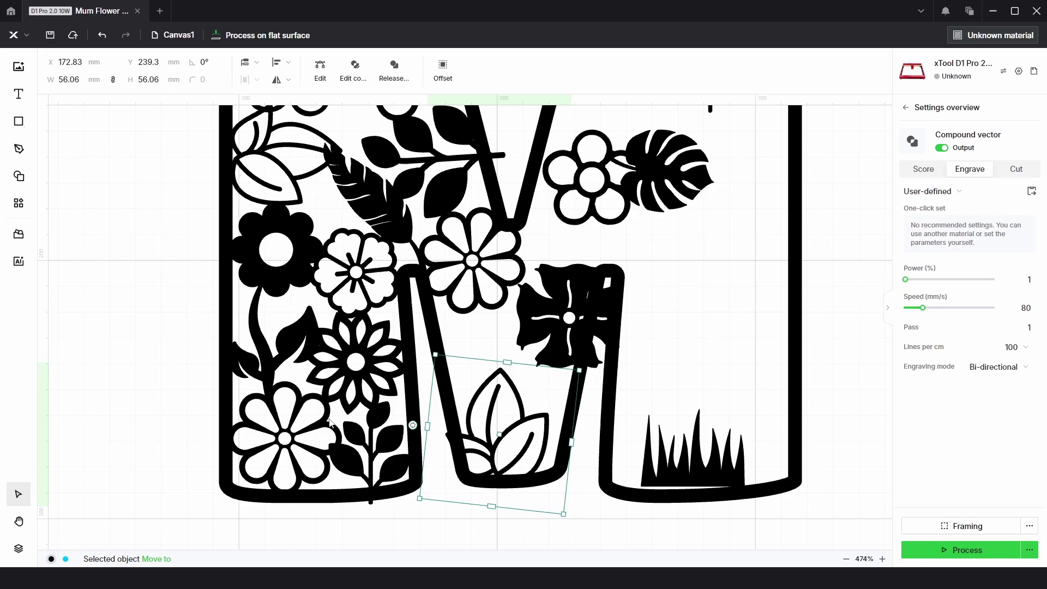
{"action": "left_click", "coordinate": [288, 80]}
{"action": "left_click", "coordinate": [286, 120]}
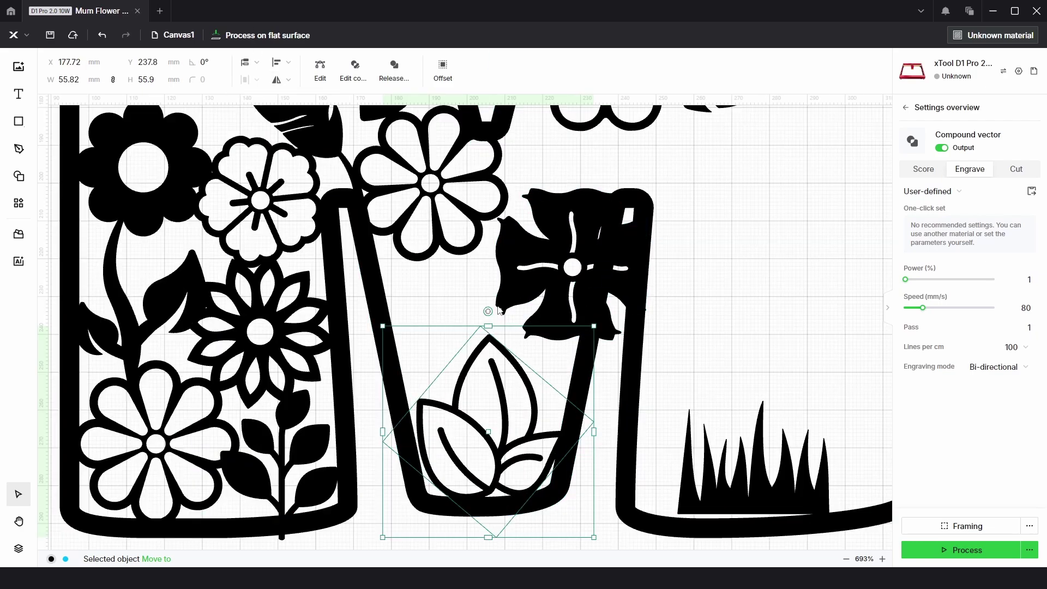
{"action": "left_click_drag", "start_coordinate": [585, 356], "coordinate": [570, 355]}
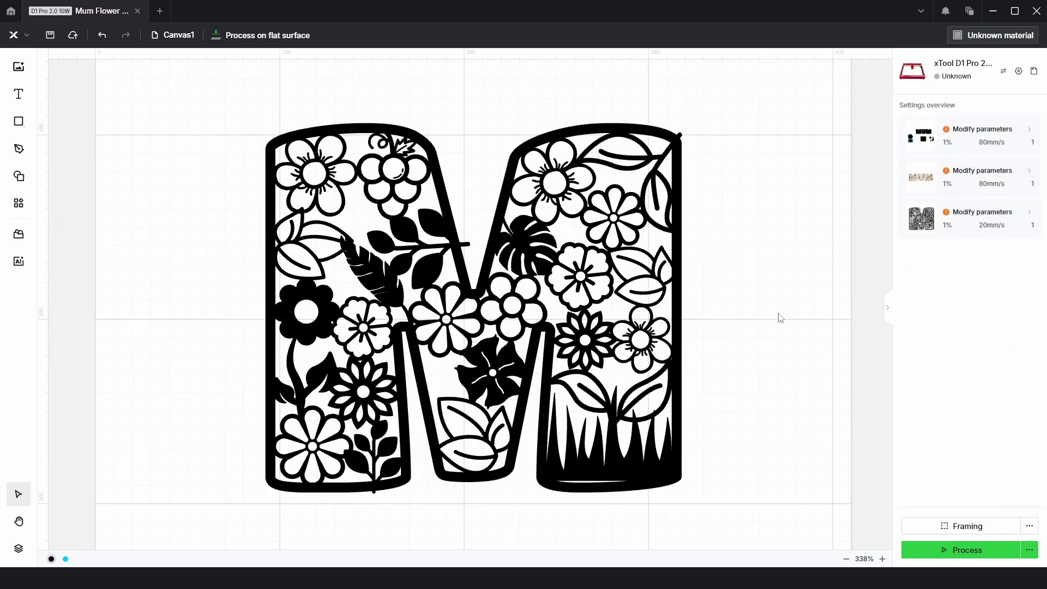
Examine the filled M section by section for gaps, loose shapes, and stems extending past the border.
{"action": "left_click_drag", "start_coordinate": [714, 401], "coordinate": [723, 371]}
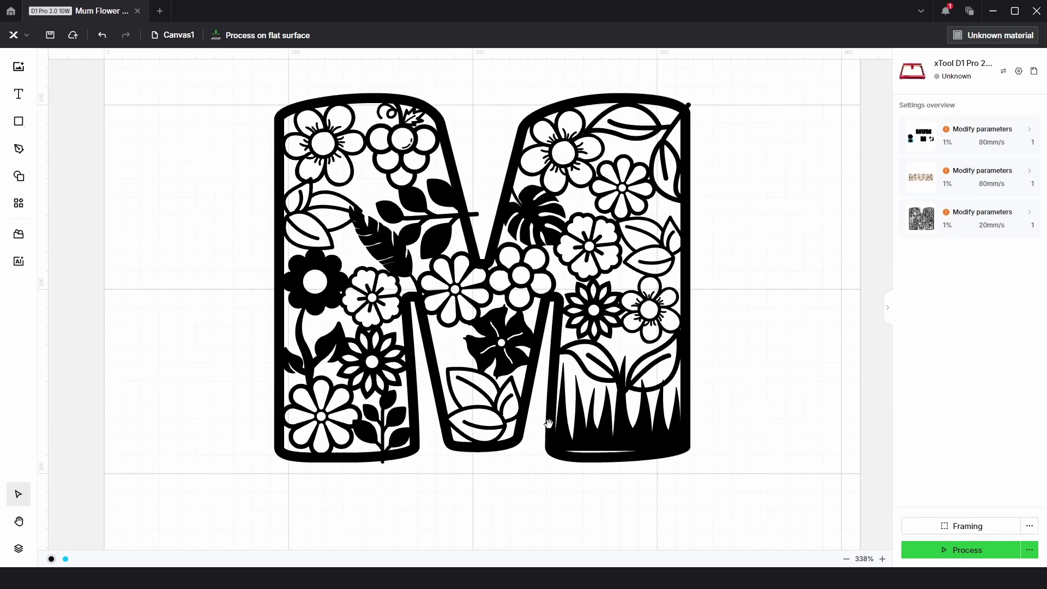
{"action": "scroll", "coordinate": [549, 423], "scroll_direction": "down", "scroll_amount": 1}
{"action": "scroll", "coordinate": [549, 423], "scroll_direction": "up", "scroll_amount": 5}
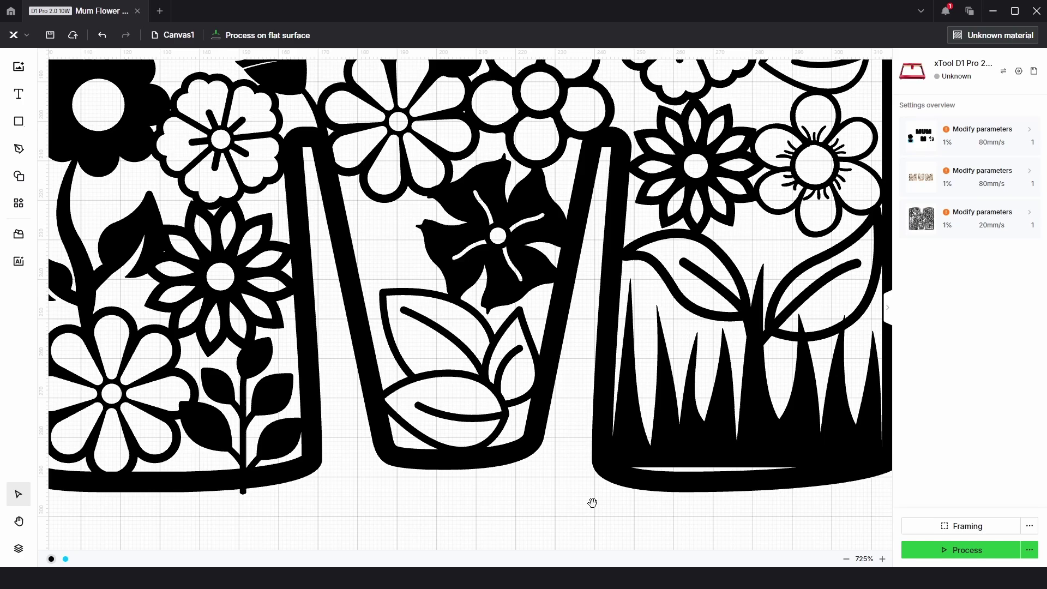
{"action": "left_click_drag", "start_coordinate": [506, 506], "coordinate": [430, 460]}
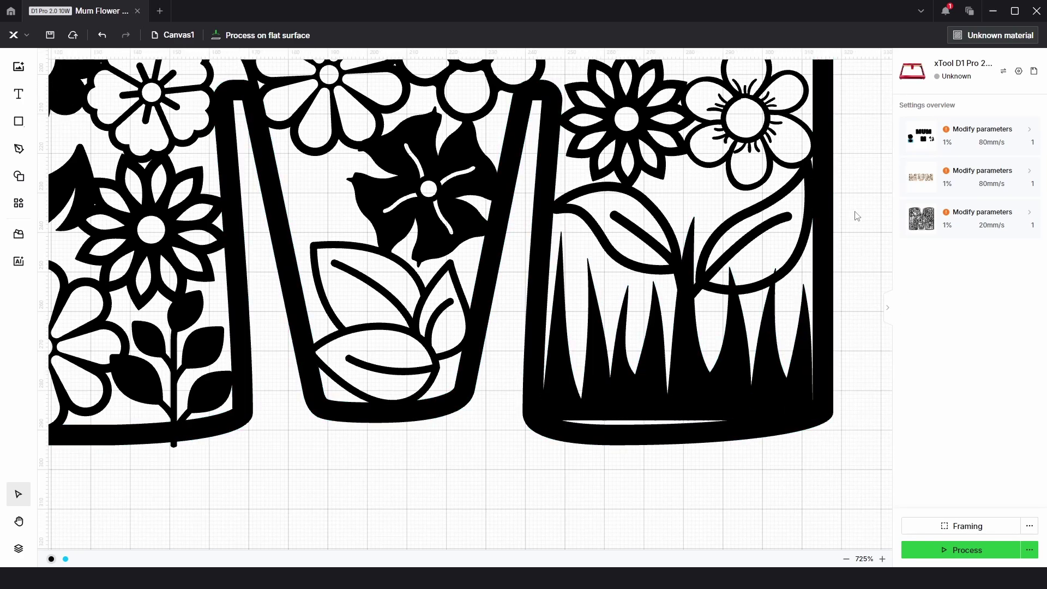
{"action": "left_click", "coordinate": [842, 185]}
{"action": "left_click", "coordinate": [850, 161]}
{"action": "scroll", "coordinate": [856, 142], "scroll_direction": "up", "scroll_amount": 10}
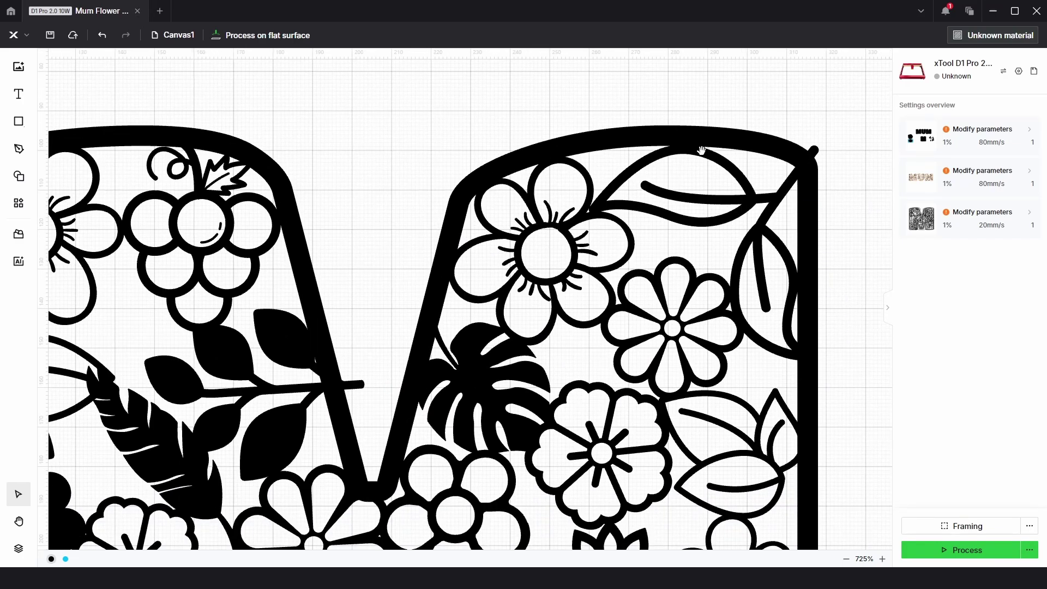
{"action": "scroll", "coordinate": [433, 409], "scroll_direction": "left", "scroll_amount": 5}
{"action": "scroll", "coordinate": [289, 278], "scroll_direction": "down", "scroll_amount": 10}
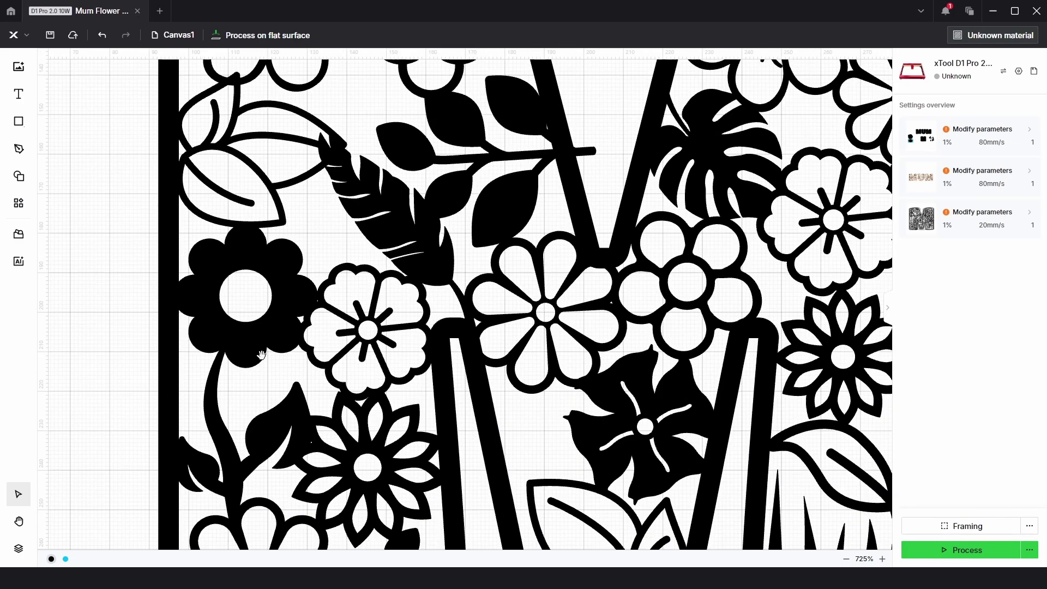
{"action": "scroll", "coordinate": [484, 449], "scroll_direction": "right", "scroll_amount": 7}
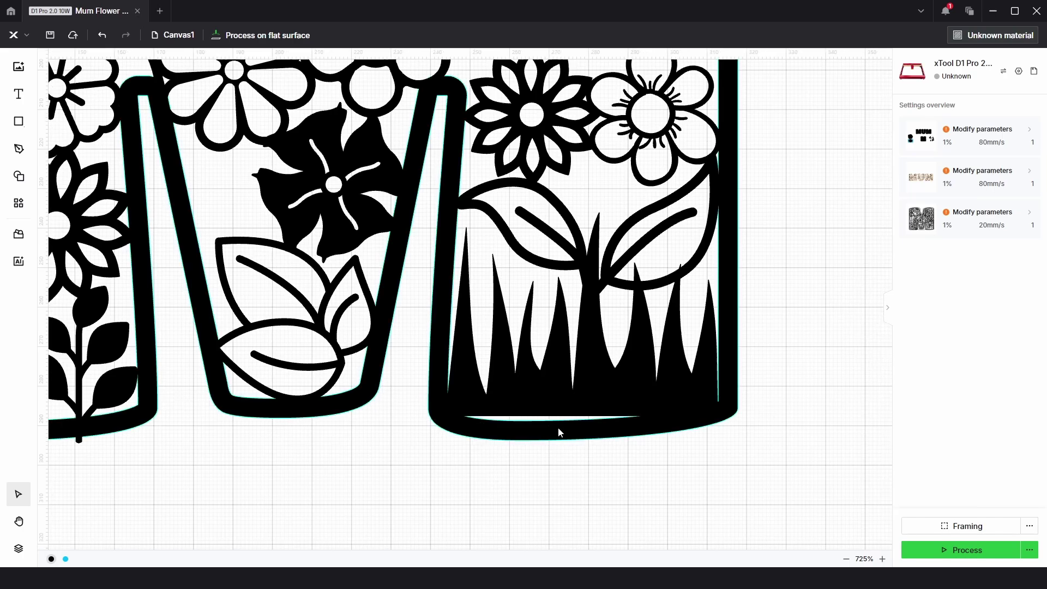
Add a node on the grass shape's straight bottom edge and pull it down into the M's bottom border.
{"action": "scroll", "coordinate": [596, 429], "scroll_direction": "up", "scroll_amount": 8}
{"action": "left_click", "coordinate": [585, 353]}
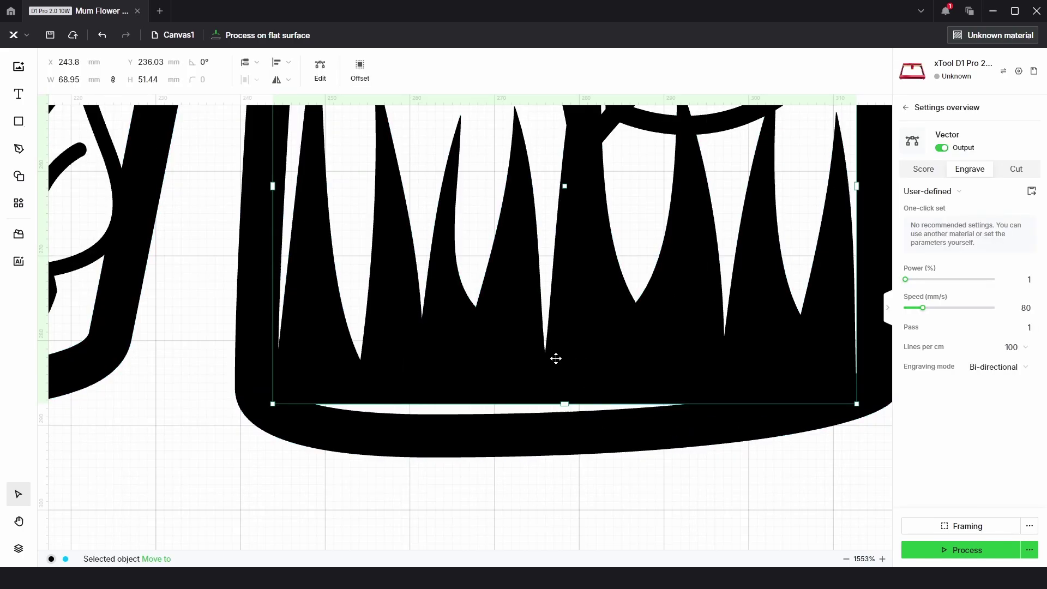
{"action": "left_click", "coordinate": [329, 70]}
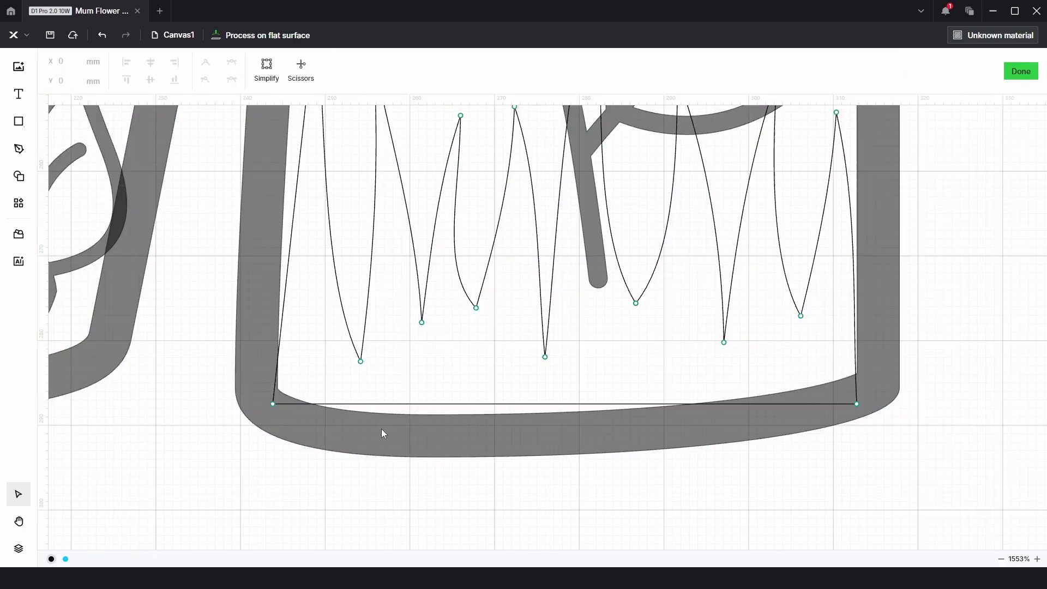
{"action": "double_click", "coordinate": [484, 404]}
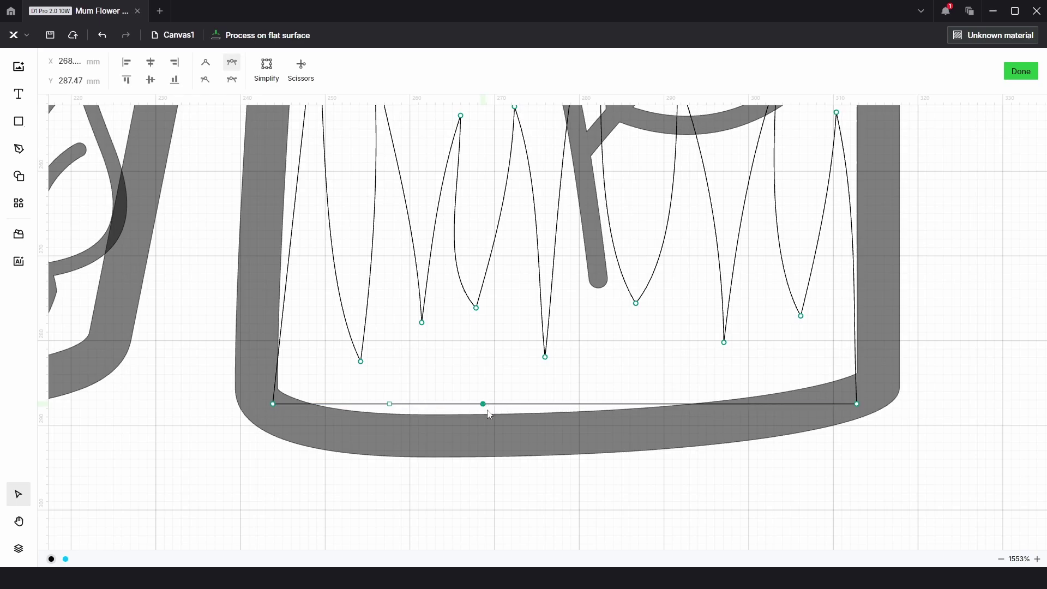
{"action": "left_click_drag", "start_coordinate": [484, 404], "coordinate": [468, 435]}
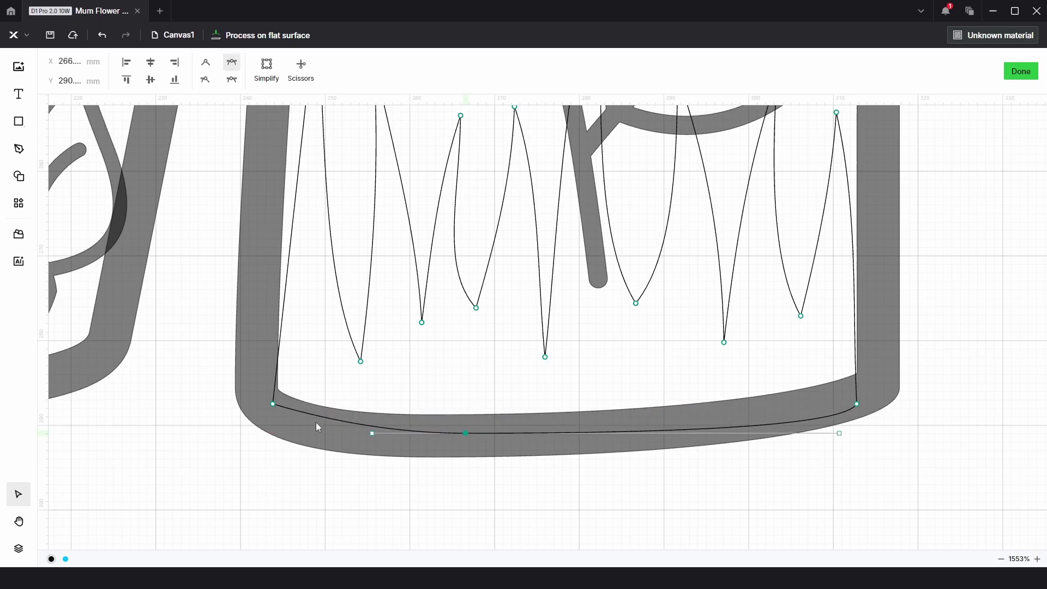
Shift the grass shape's lower-right corner node into the M's border, finish node editing, and deselect the grass.
{"action": "left_click", "coordinate": [858, 405]}
{"action": "left_click_drag", "start_coordinate": [858, 399], "coordinate": [864, 393]}
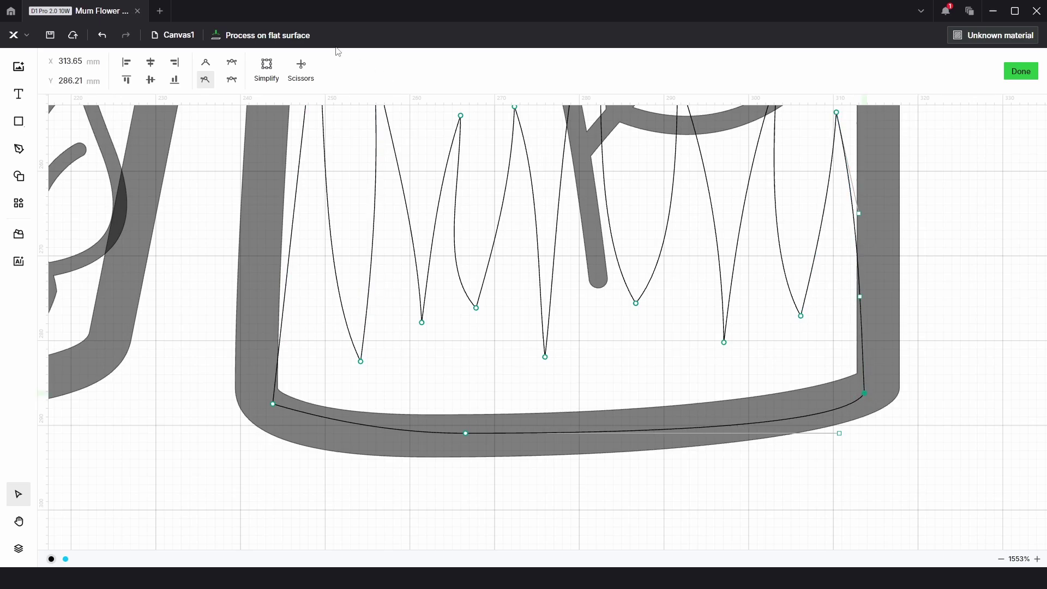
{"action": "left_click", "coordinate": [1023, 77]}
{"action": "scroll", "coordinate": [601, 362], "scroll_direction": "down", "scroll_amount": 3}
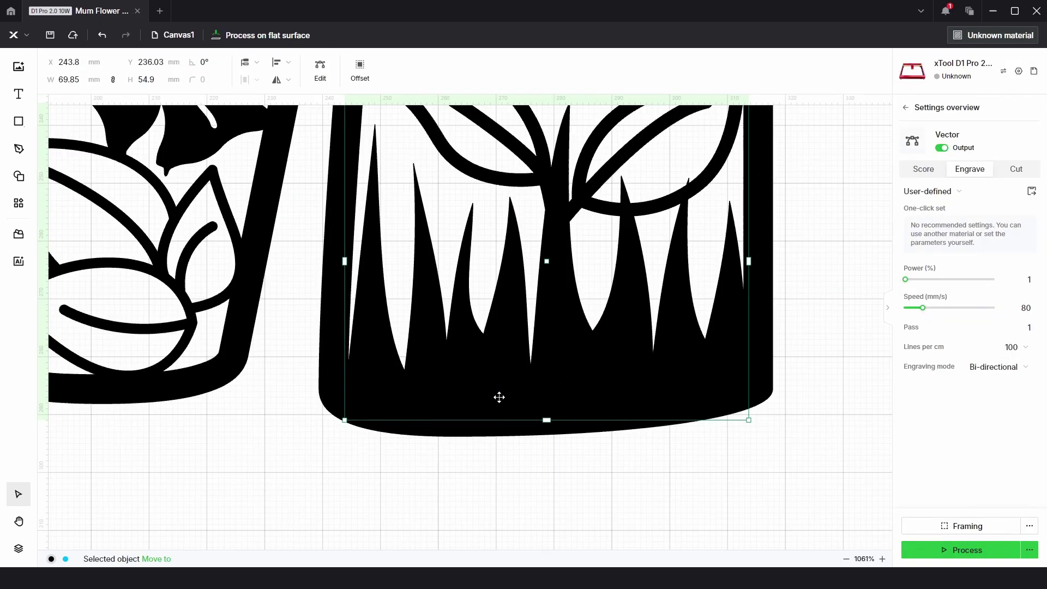
{"action": "left_click", "coordinate": [682, 439]}
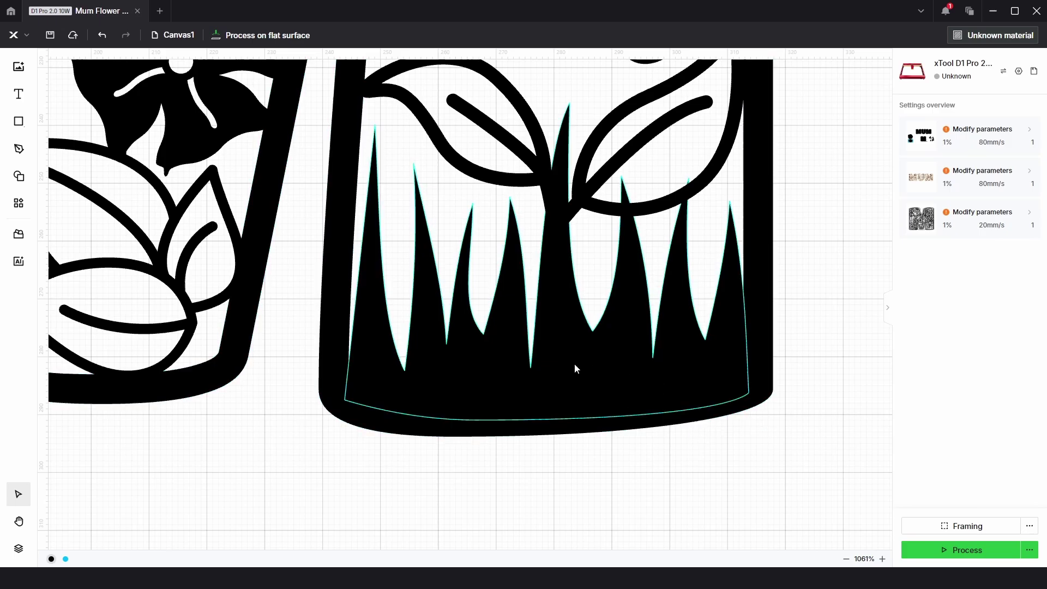
Duplicate the outlined M and place the copy to the left of the flower-filled M.
{"action": "scroll", "coordinate": [575, 363], "scroll_direction": "down", "scroll_amount": 9}
{"action": "left_click_drag", "start_coordinate": [666, 283], "coordinate": [641, 347]}
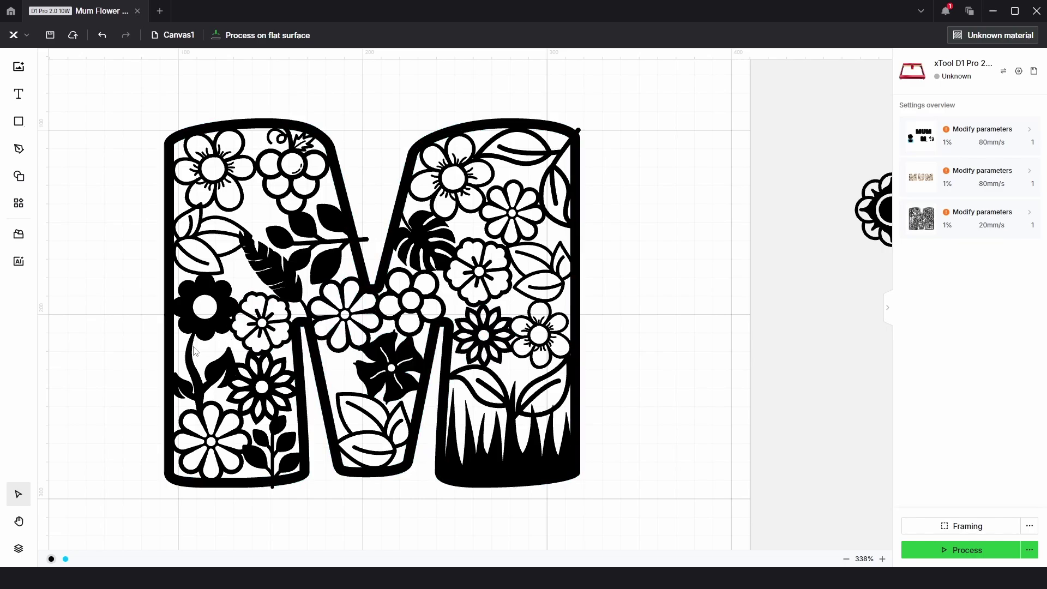
{"action": "left_click_drag", "start_coordinate": [196, 350], "coordinate": [521, 344]}
{"action": "left_click", "coordinate": [524, 344]}
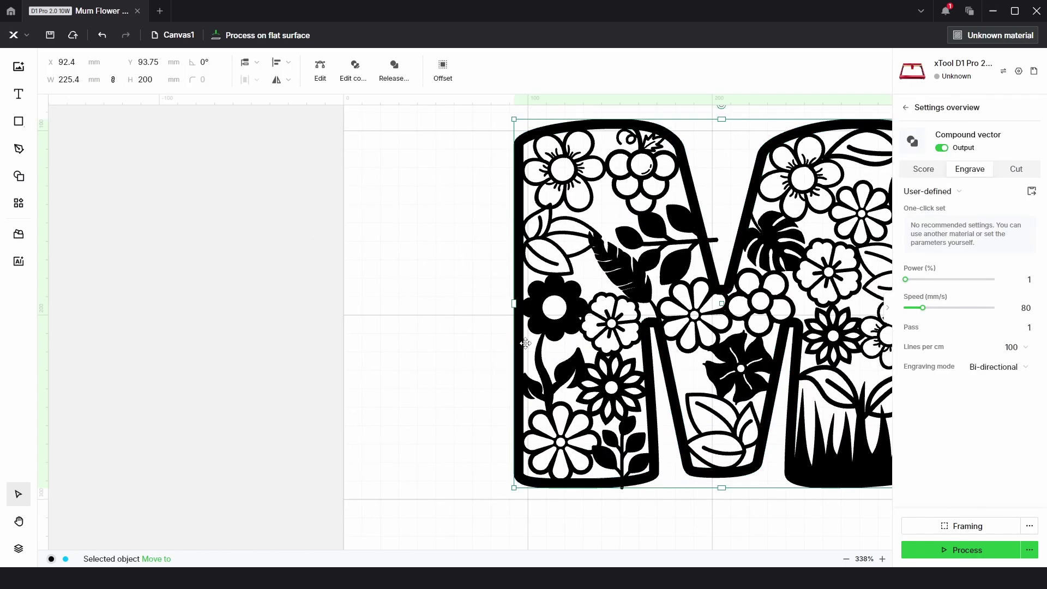
{"action": "key", "text": "ctrl+c"}
{"action": "key", "text": "ctrl+v"}
{"action": "left_click_drag", "start_coordinate": [415, 395], "coordinate": [189, 373]}
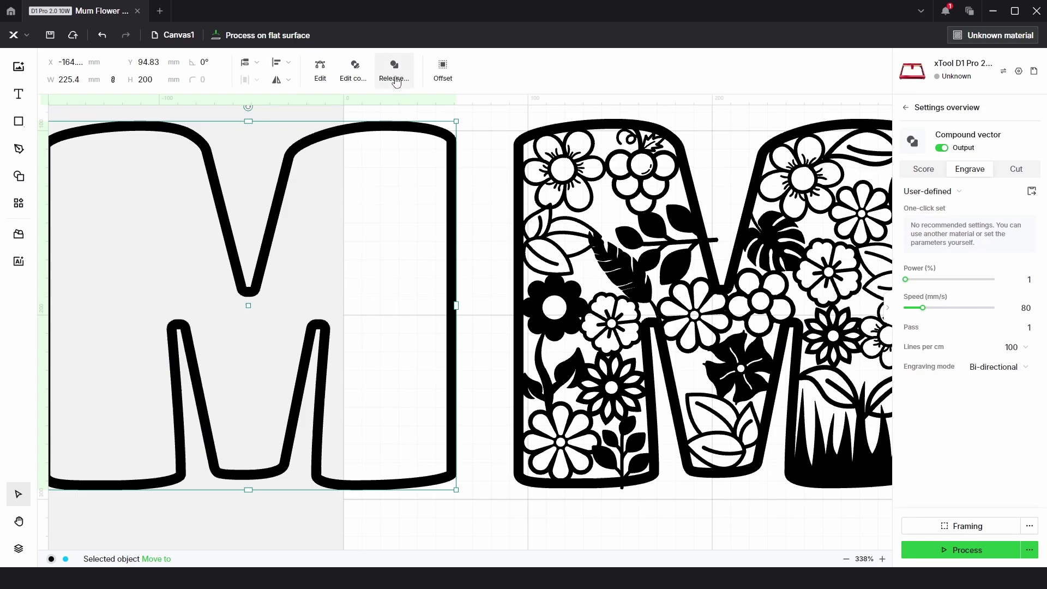
Release the copied M's compound vector, set its parts to Score, and delete the inner outline.
{"action": "left_click", "coordinate": [395, 78]}
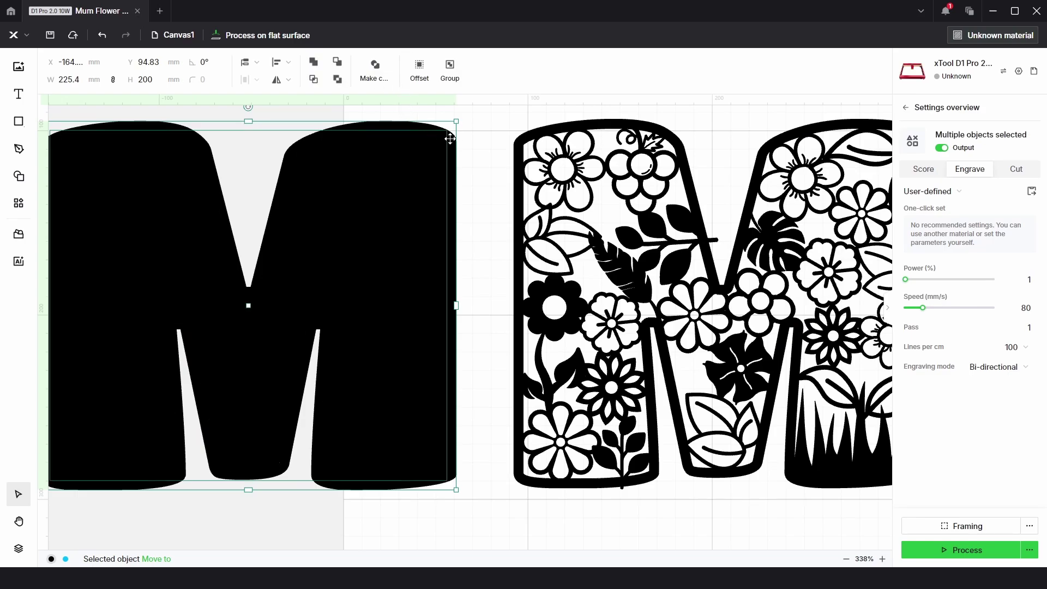
{"action": "left_click", "coordinate": [930, 174]}
{"action": "left_click", "coordinate": [446, 162]}
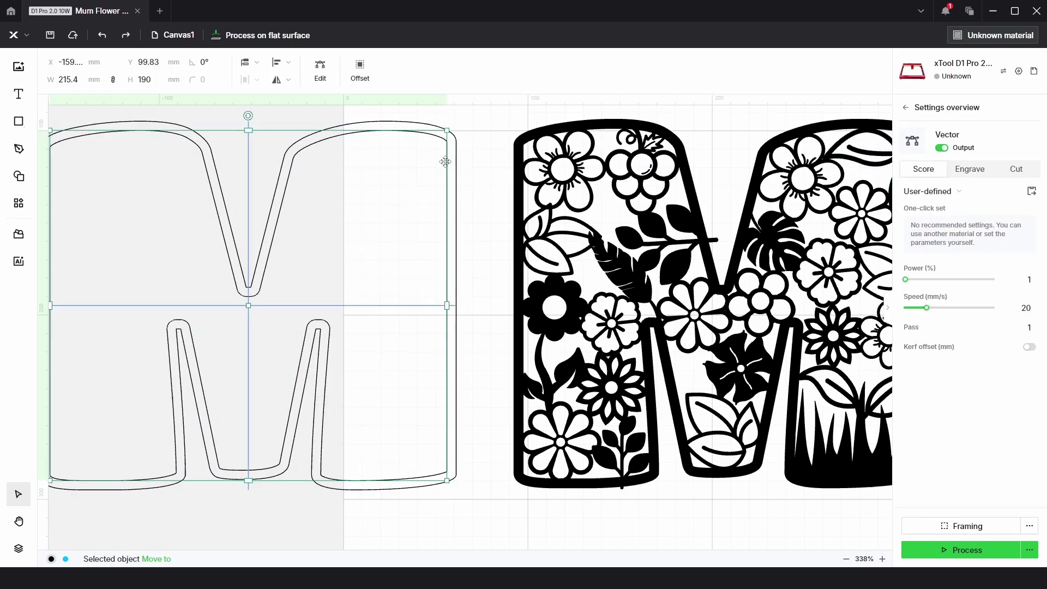
{"action": "left_click_drag", "start_coordinate": [446, 162], "coordinate": [401, 205]}
{"action": "key", "text": "Delete"}
Unite the flower-filled M's border and all its plant shapes into one vector and set it to Score.
{"action": "left_click_drag", "start_coordinate": [440, 280], "coordinate": [280, 266]}
{"action": "left_click_drag", "start_coordinate": [809, 502], "coordinate": [355, 88]}
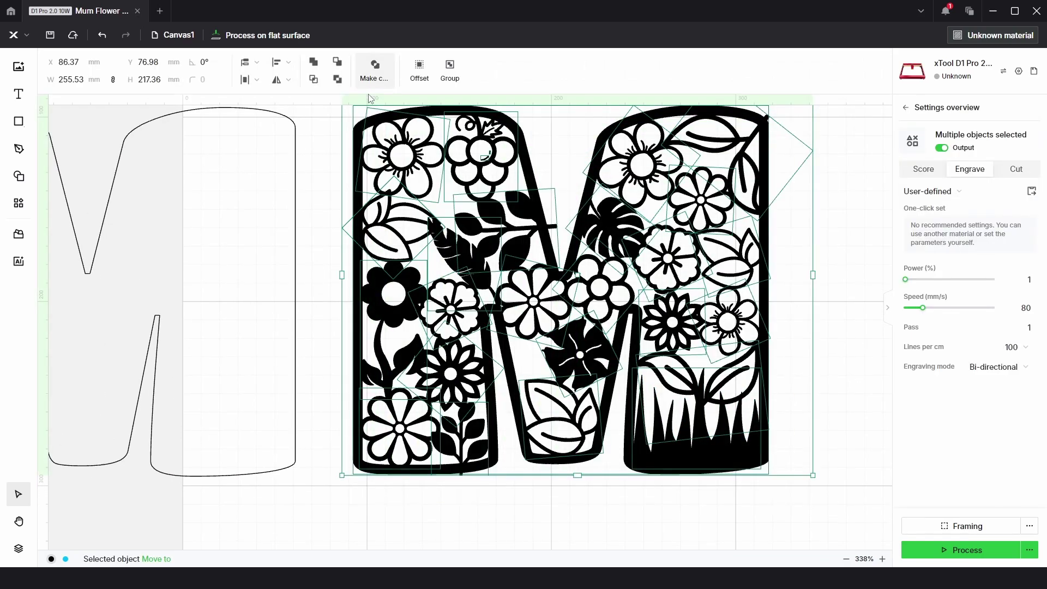
{"action": "left_click", "coordinate": [319, 67]}
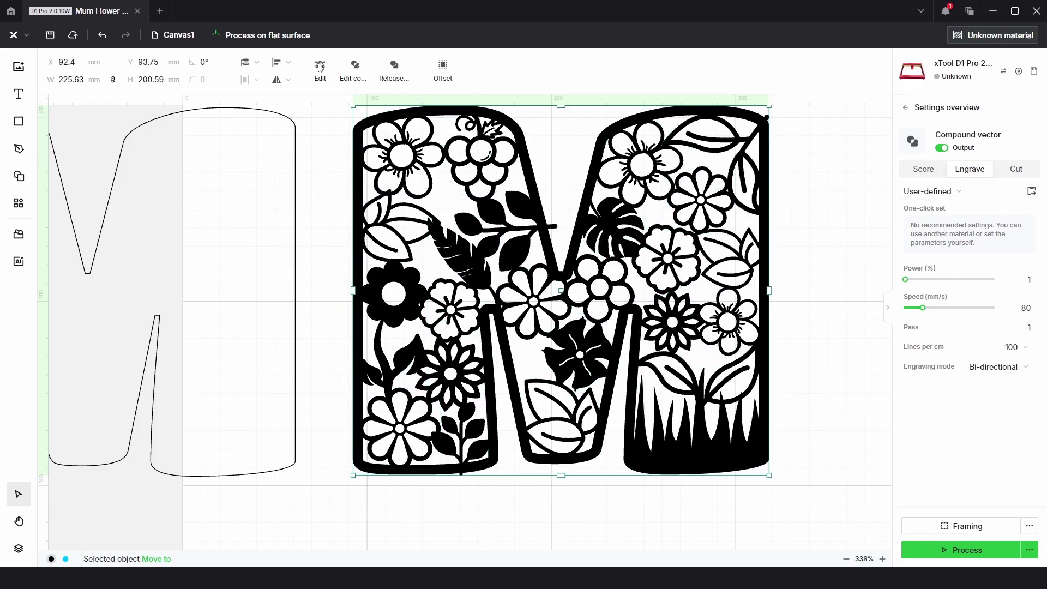
{"action": "left_click", "coordinate": [928, 172]}
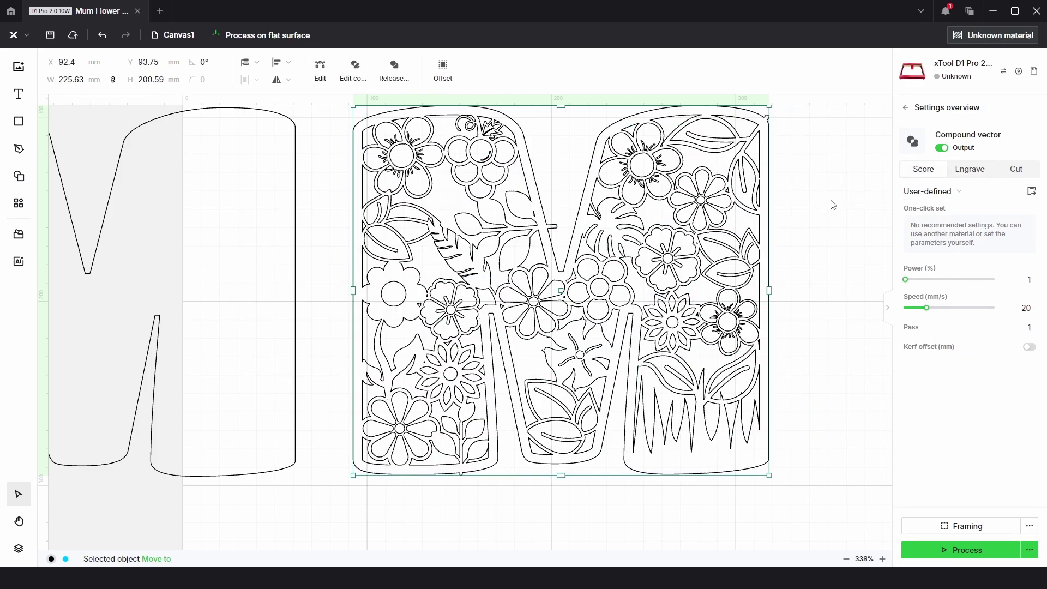
{"action": "left_click", "coordinate": [817, 225]}
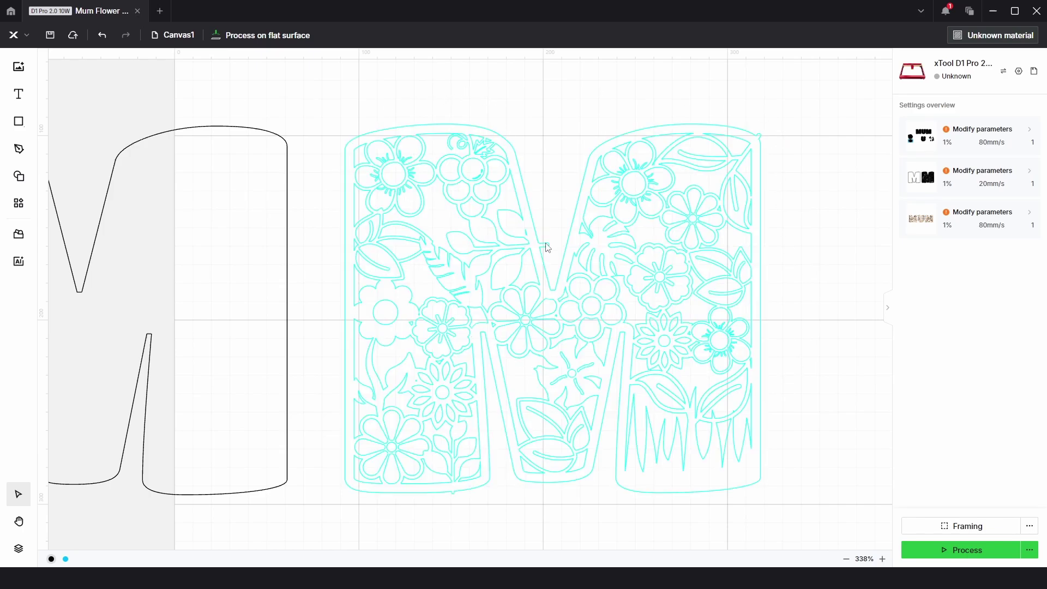
Release the united M's compound vector, pull its uneven outer outline aside, and delete that outline.
{"action": "left_click", "coordinate": [467, 491]}
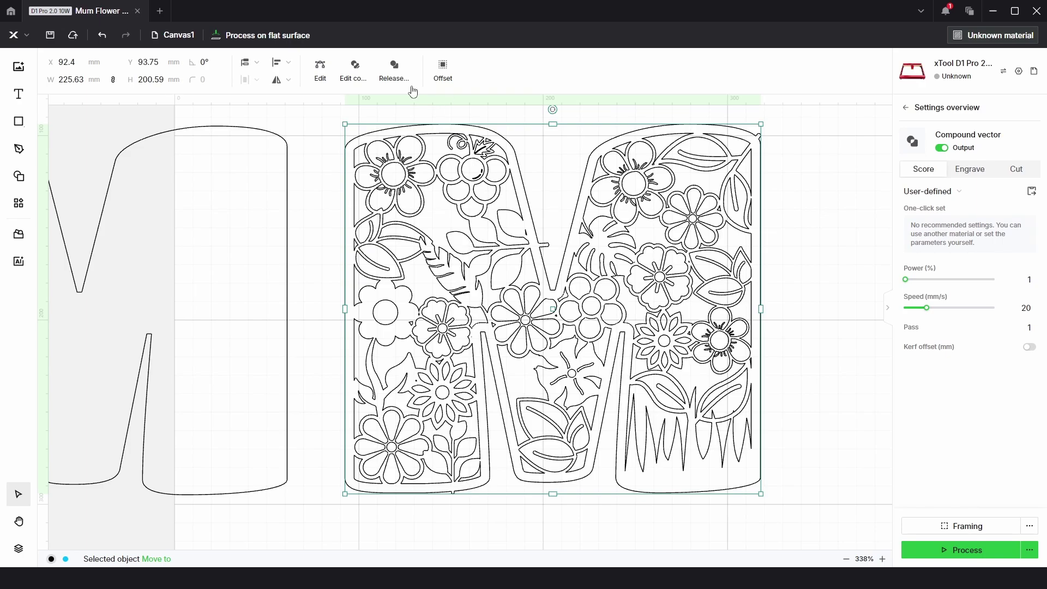
{"action": "left_click", "coordinate": [394, 66]}
{"action": "left_click", "coordinate": [800, 198]}
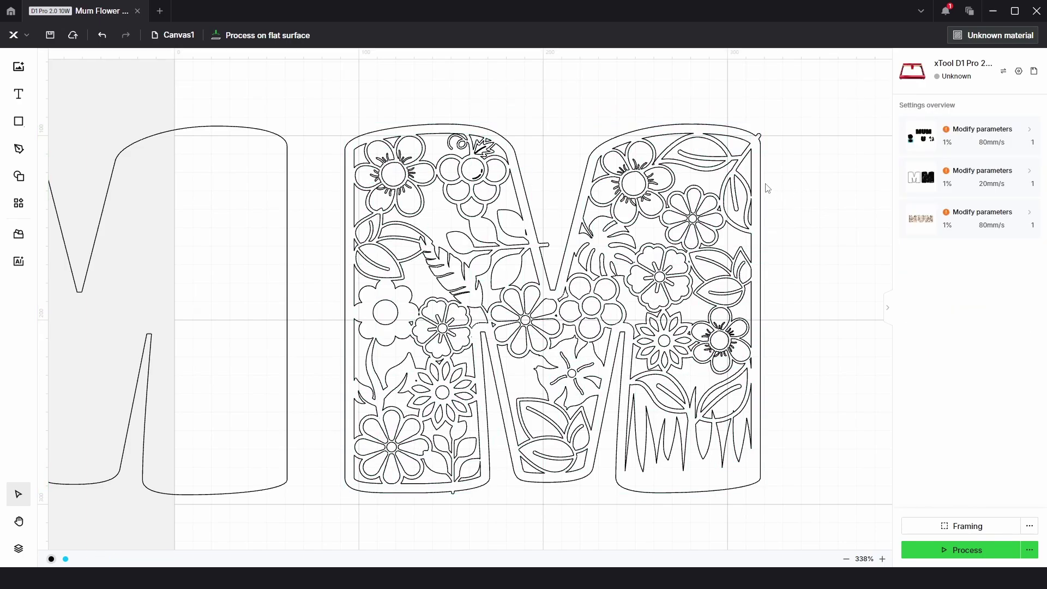
{"action": "left_click_drag", "start_coordinate": [762, 187], "coordinate": [800, 196]}
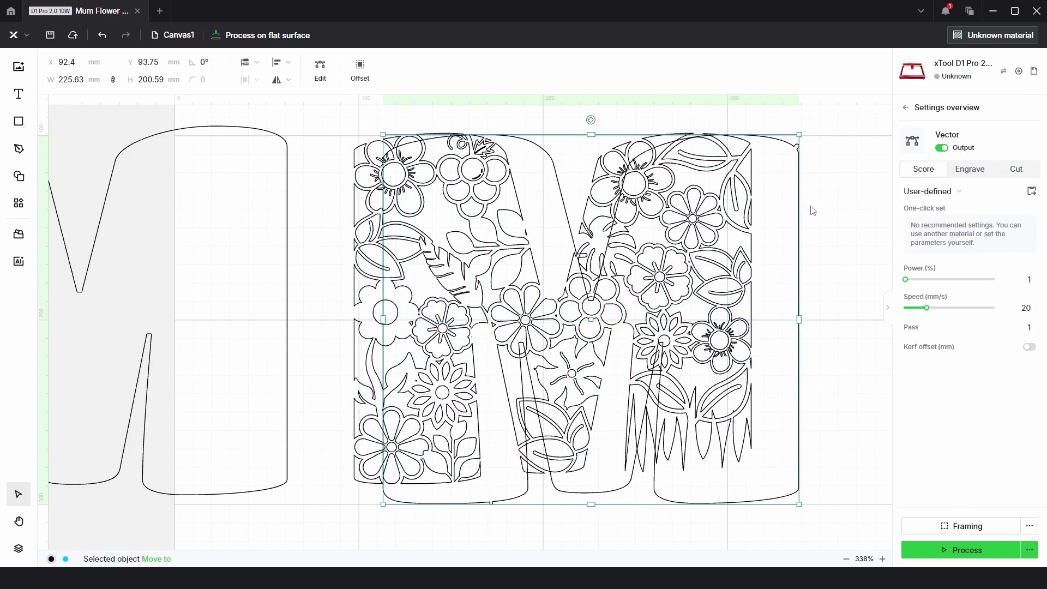
{"action": "key", "text": "Delete"}
Move the clean M outline around the flower cutouts, placing it at X 92.4 mm, Y 93.75 mm.
{"action": "left_click", "coordinate": [288, 163]}
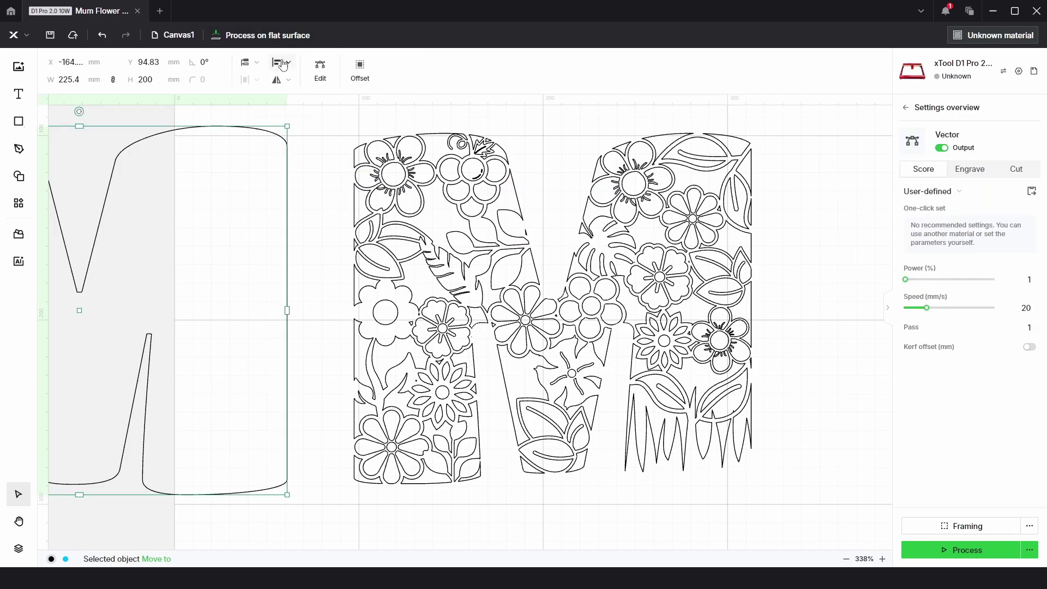
{"action": "left_click", "coordinate": [281, 62]}
{"action": "left_click", "coordinate": [278, 190]}
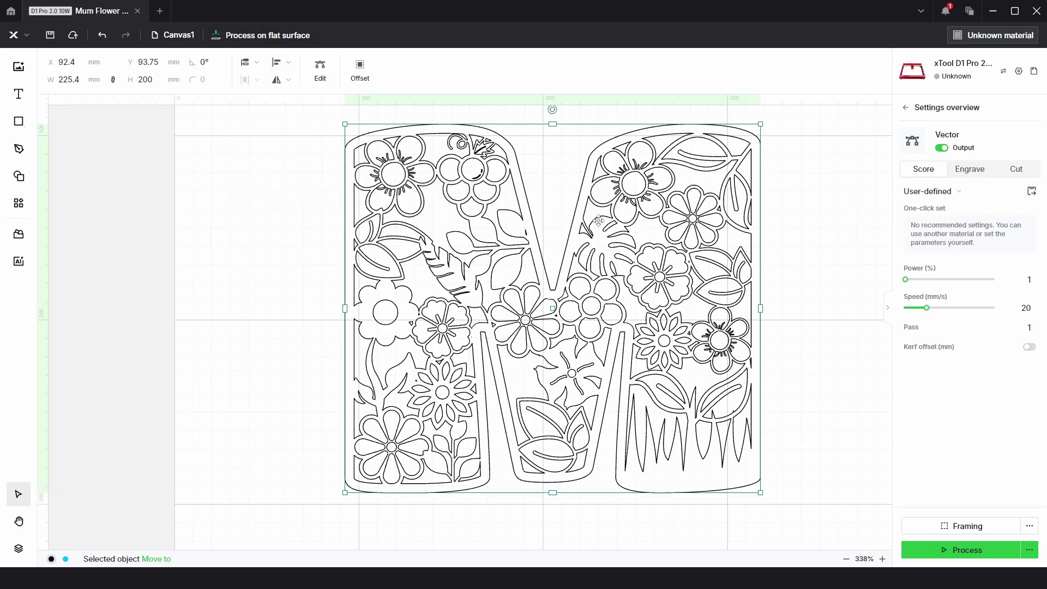
{"action": "left_click", "coordinate": [794, 503]}
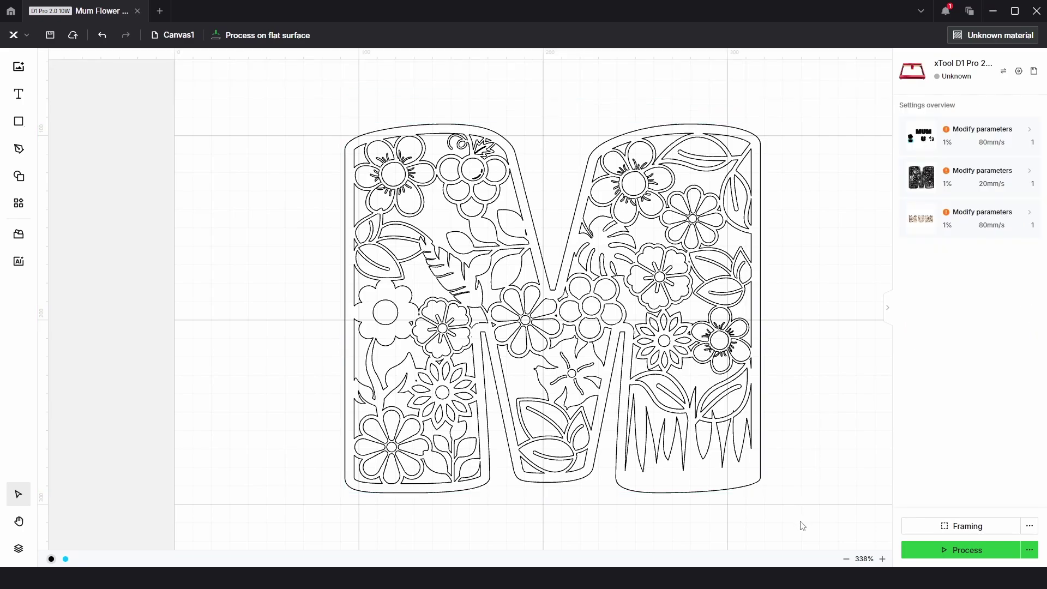
Combine the new M outline and all the flower cutouts into a compound vector and set it to Engrave.
{"action": "left_click_drag", "start_coordinate": [801, 522], "coordinate": [298, 101]}
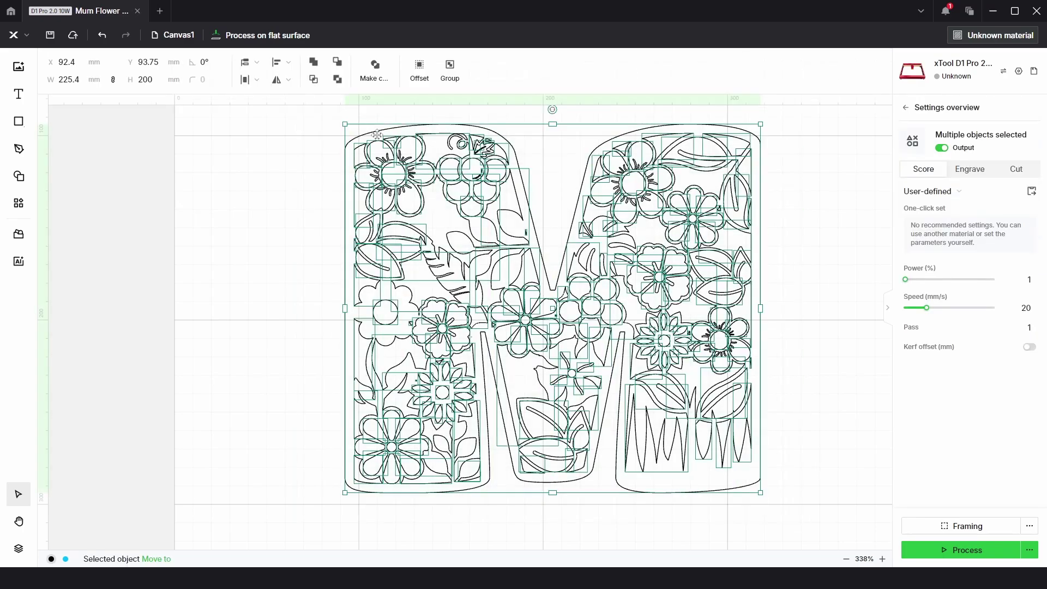
{"action": "right_click", "coordinate": [457, 159]}
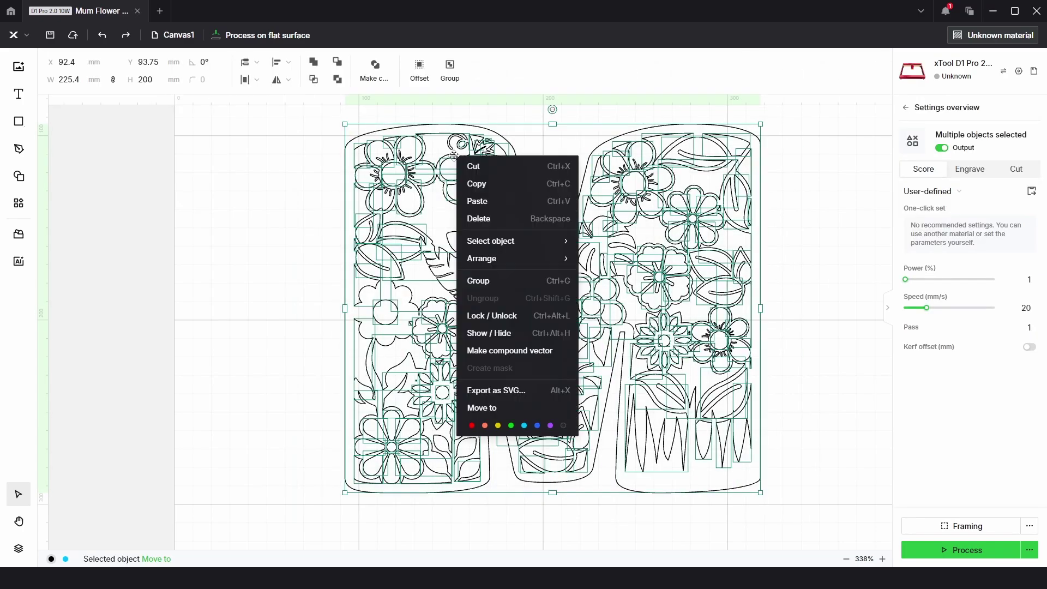
{"action": "left_click", "coordinate": [500, 351]}
{"action": "left_click", "coordinate": [971, 171]}
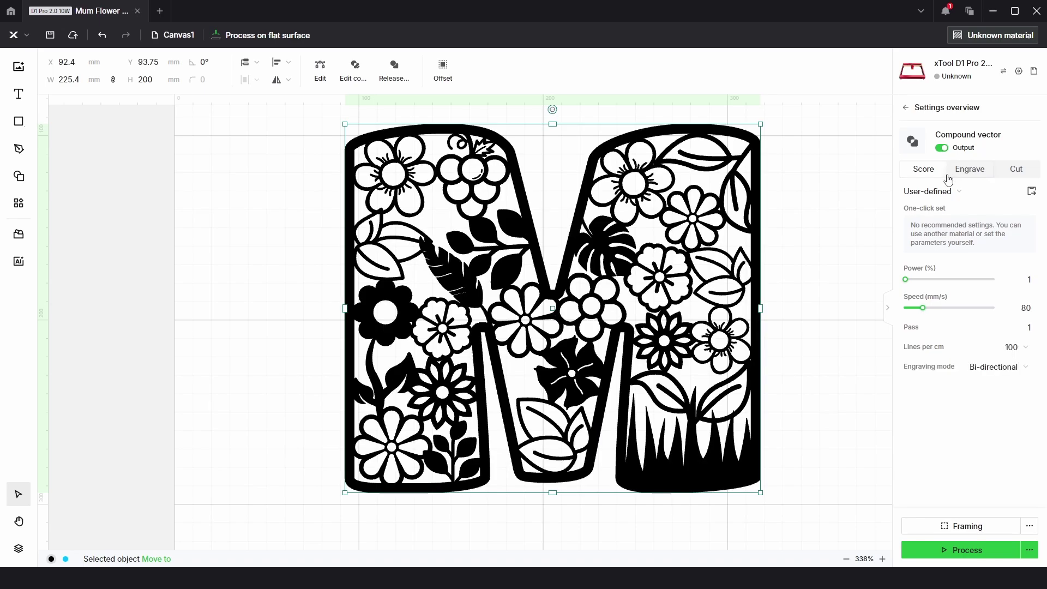
{"action": "left_click", "coordinate": [825, 205]}
{"action": "scroll", "coordinate": [735, 267], "scroll_direction": "right", "scroll_amount": 3}
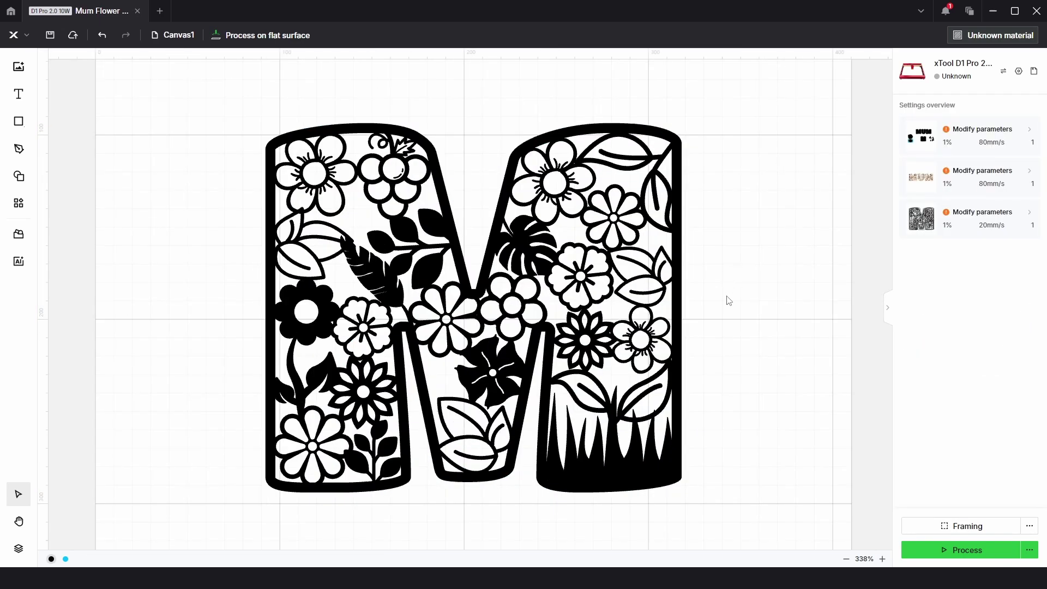